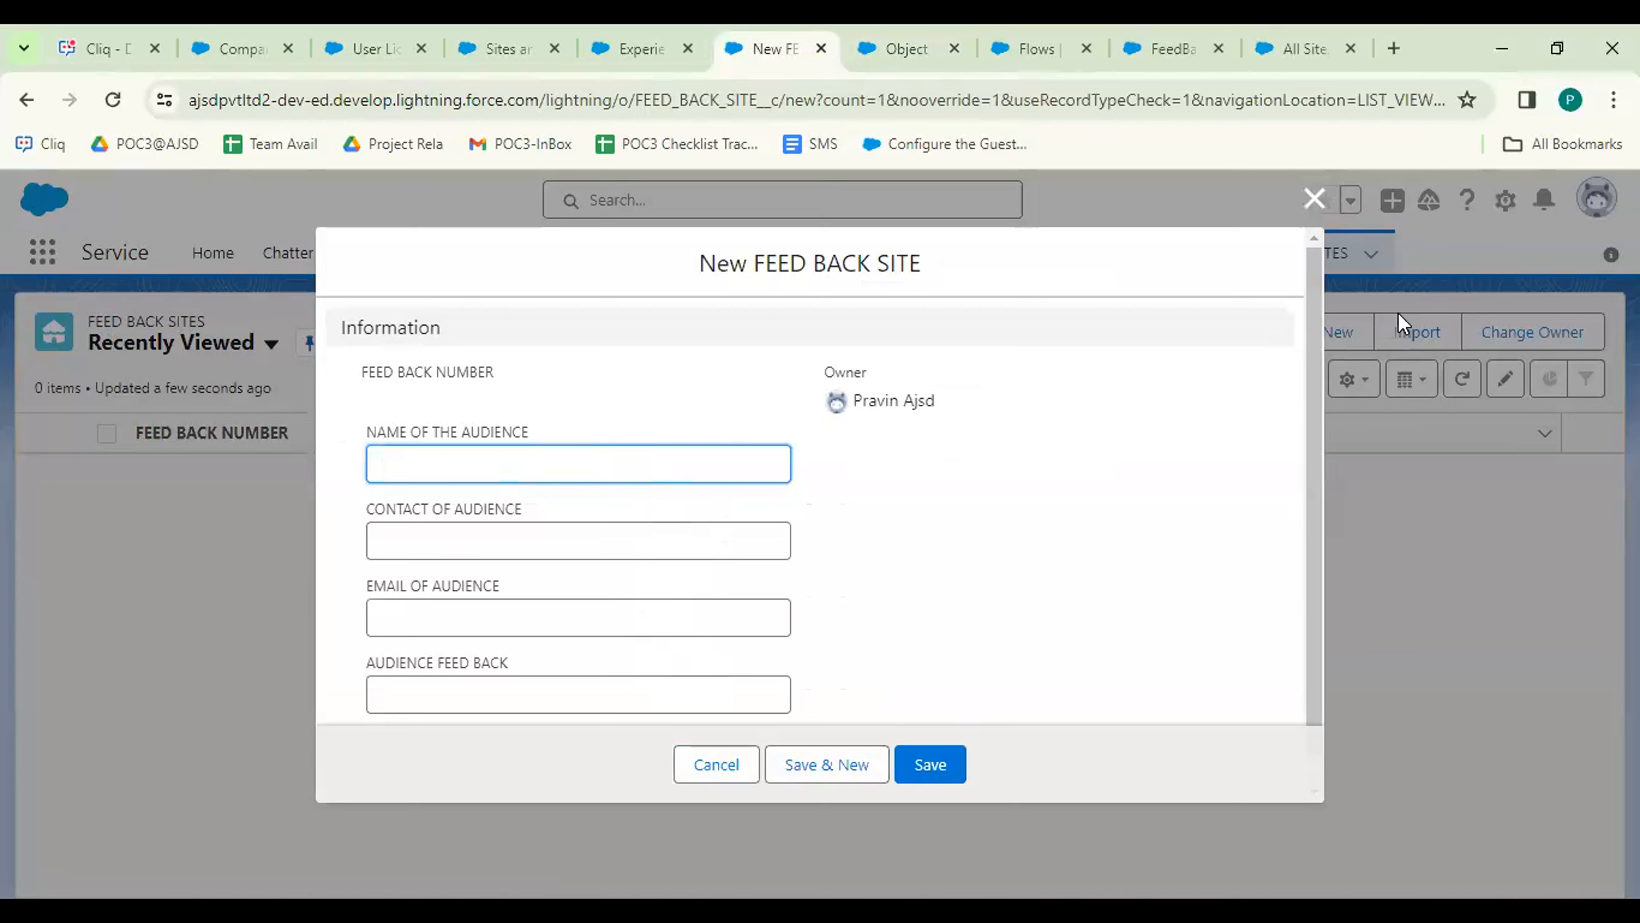
Close the new feedback record form, review the FeedBack Form flow, then show Setup's All Sites list.
click(1315, 206)
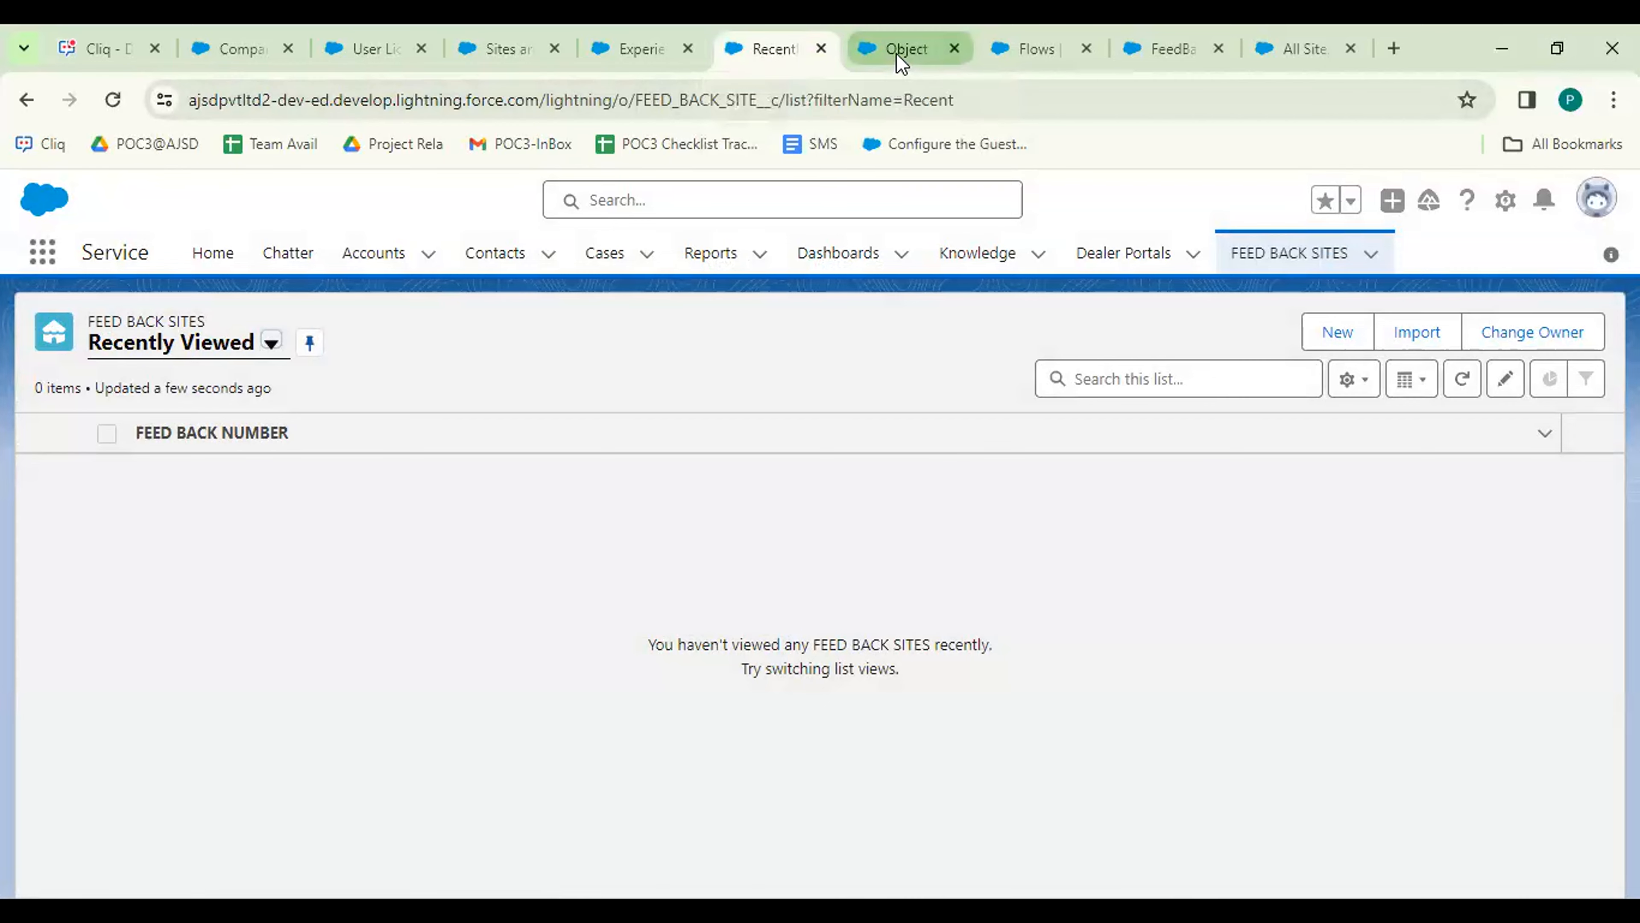
mouse_move(899, 59)
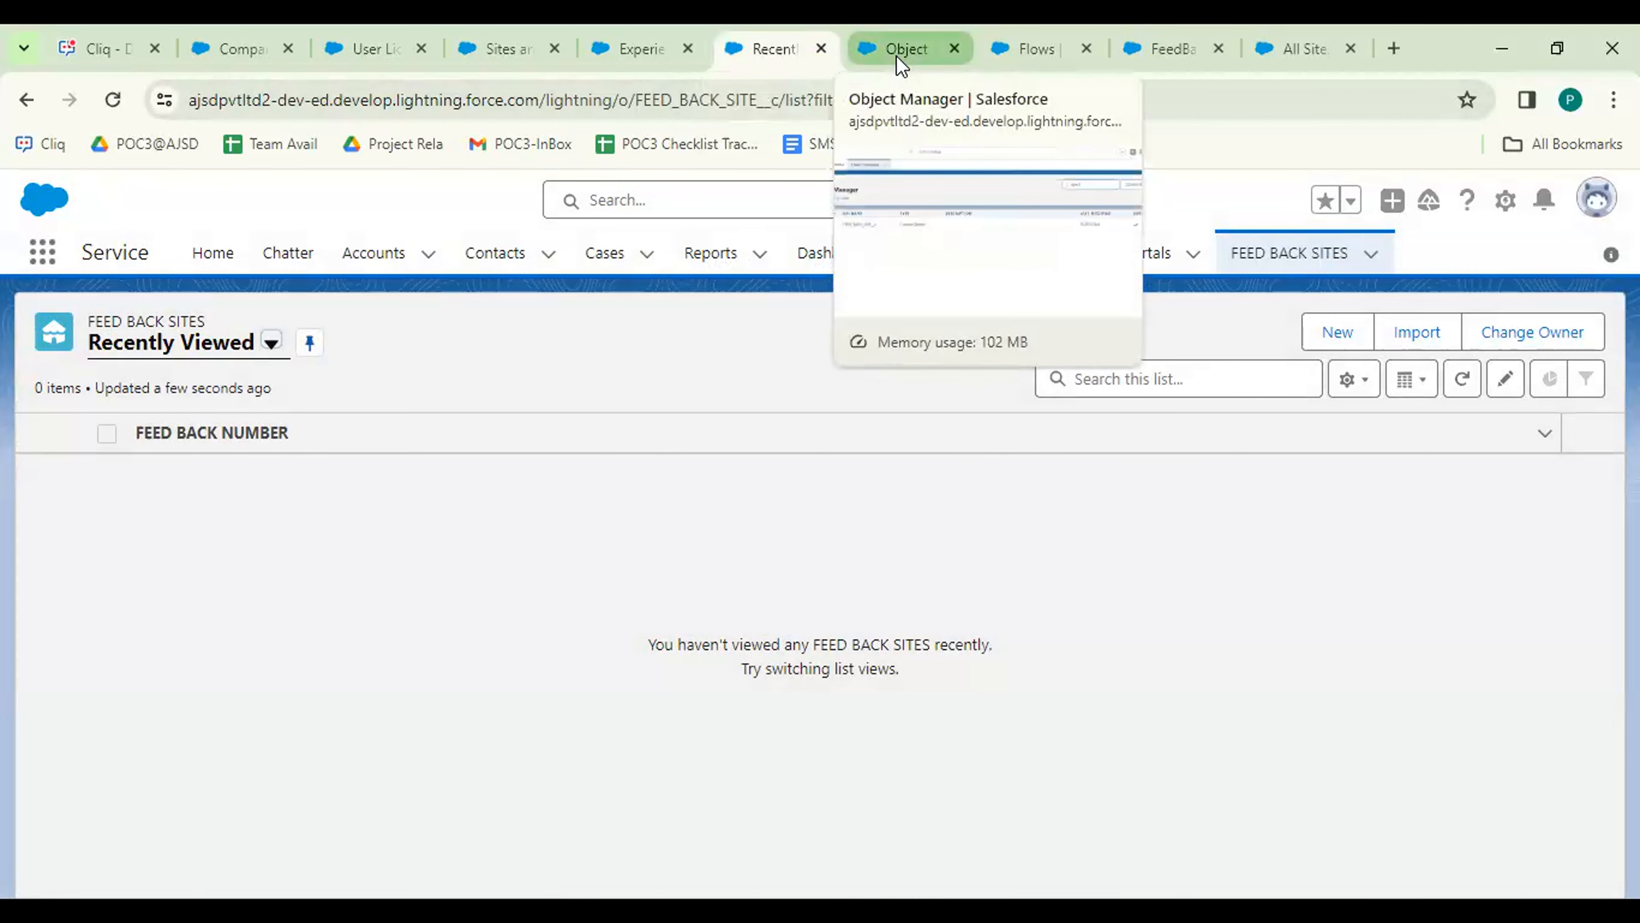
click(1010, 36)
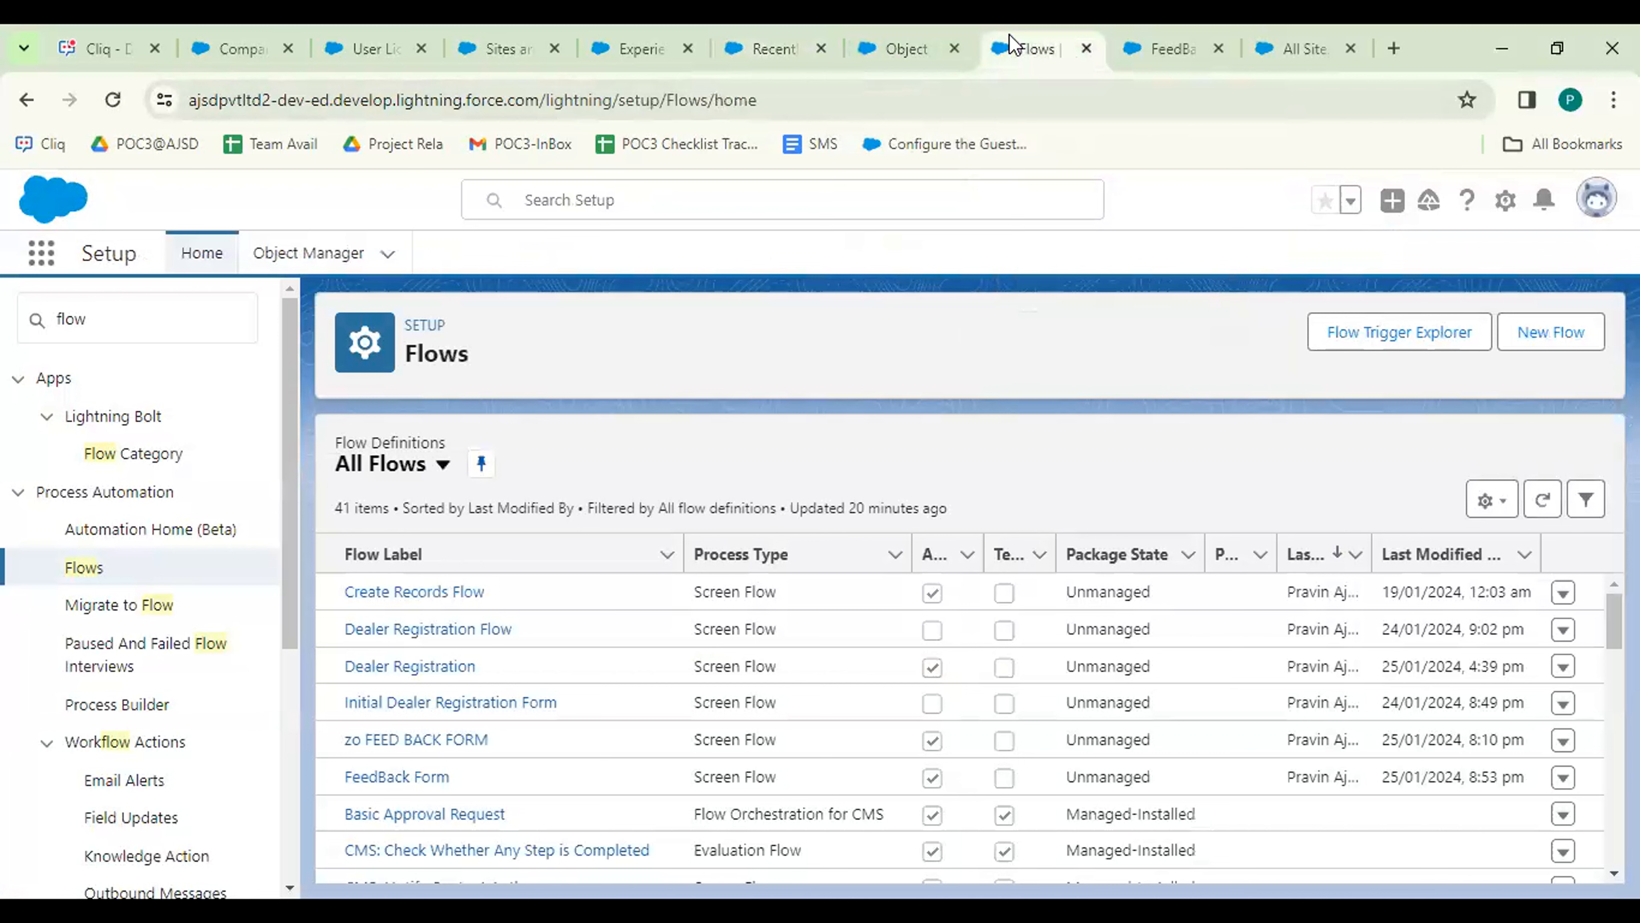
click(1136, 40)
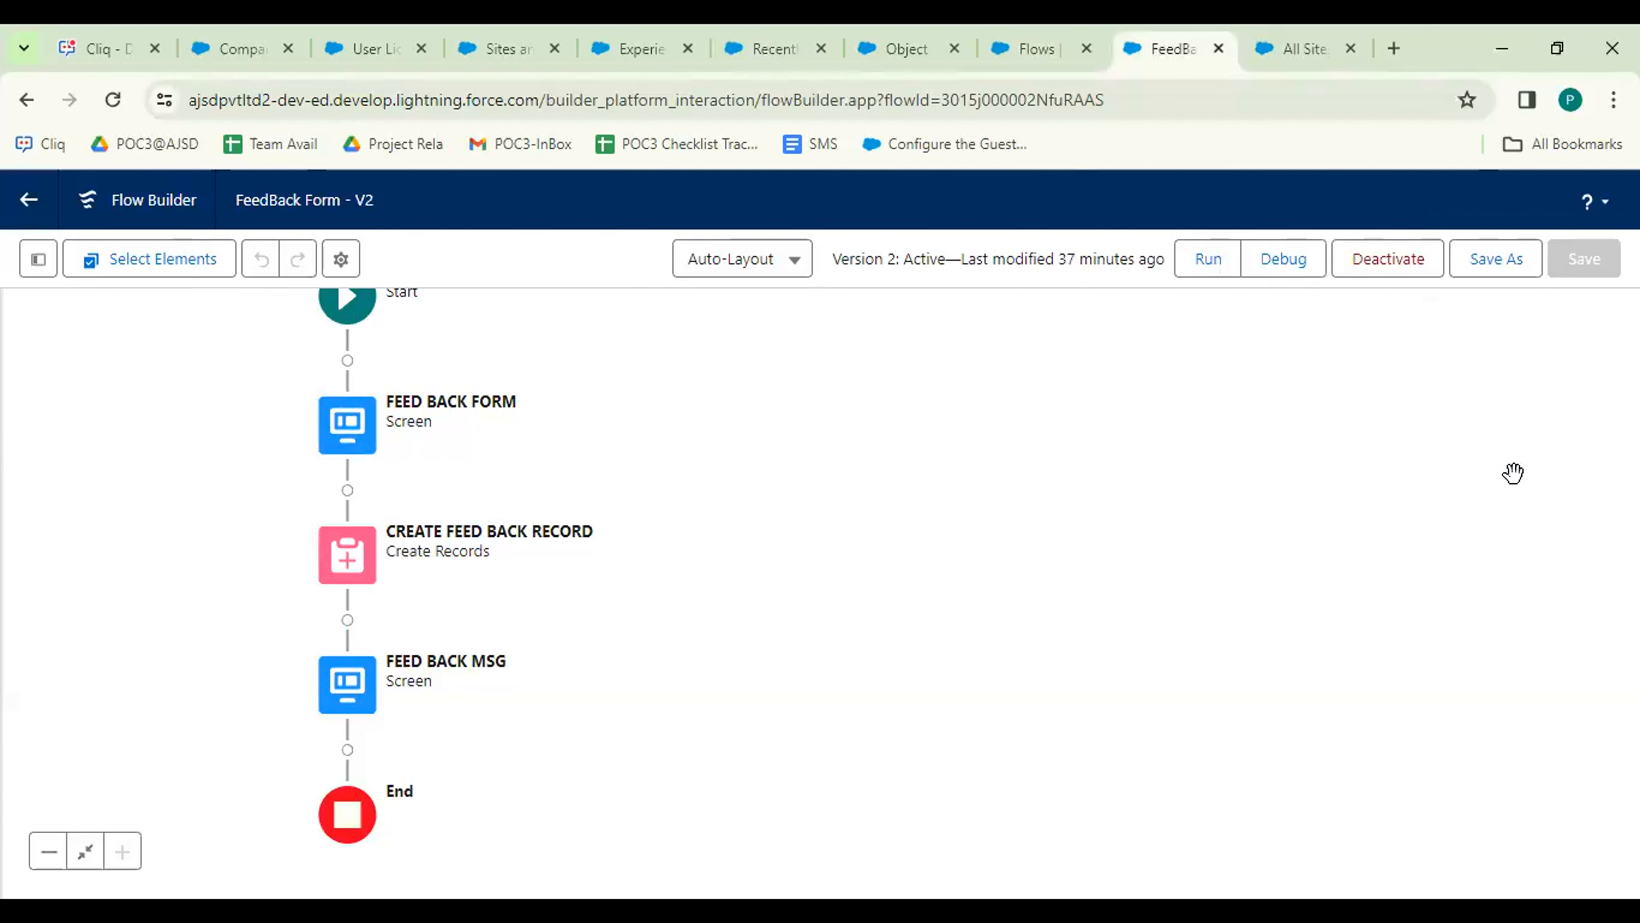
click(1298, 53)
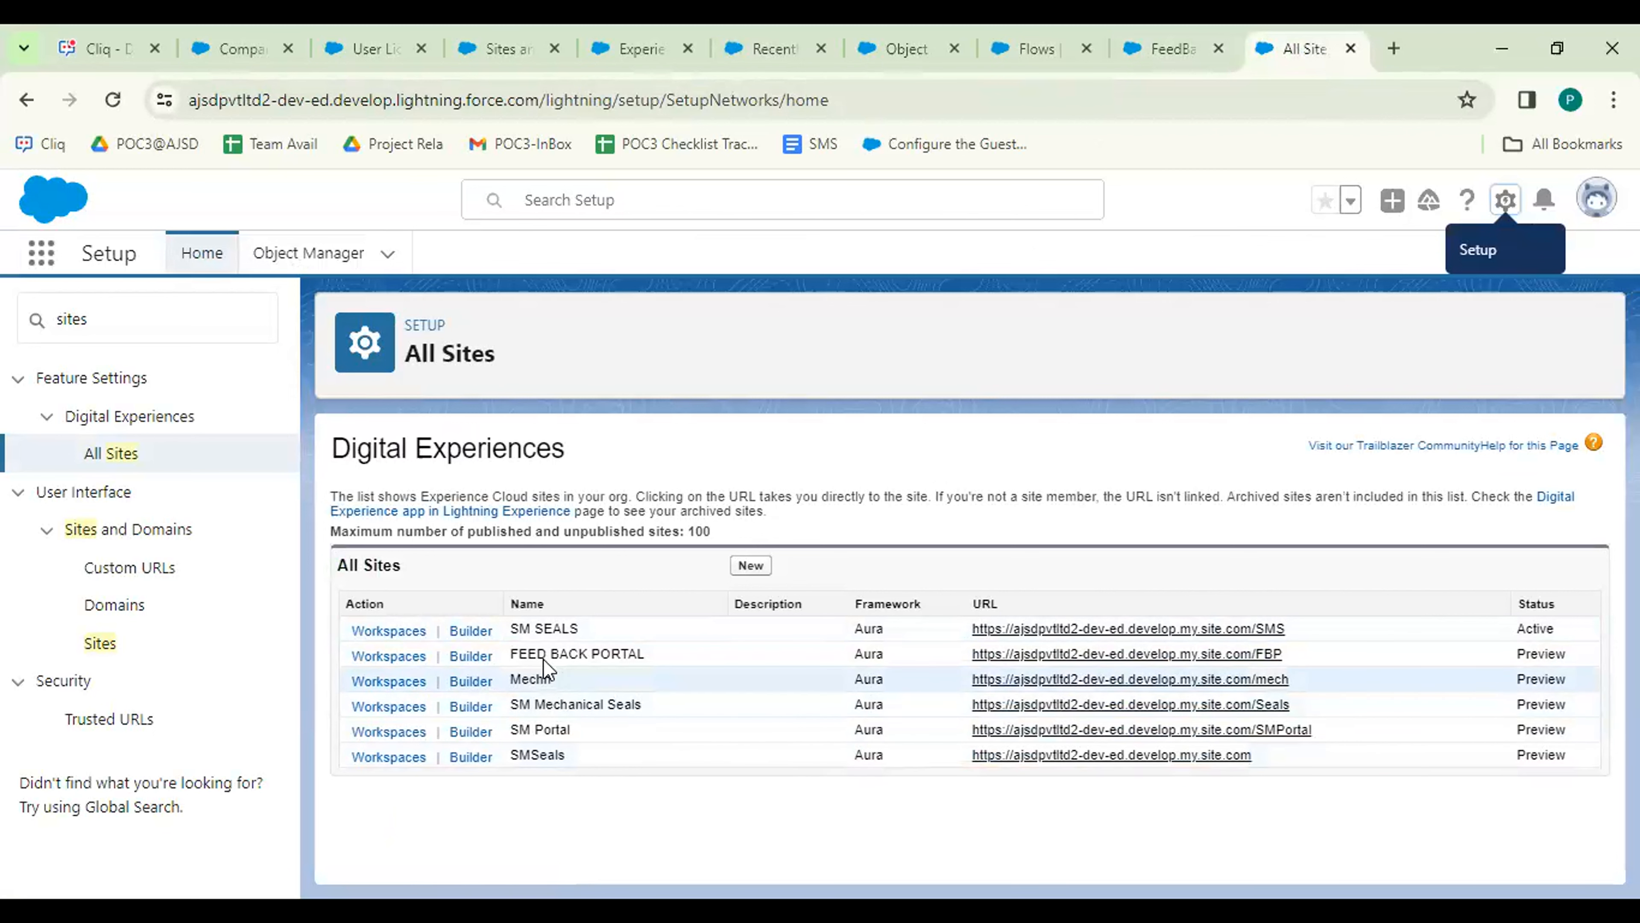
Launch Experience Builder for FEED BACK PORTAL from the All Sites list.
click(471, 656)
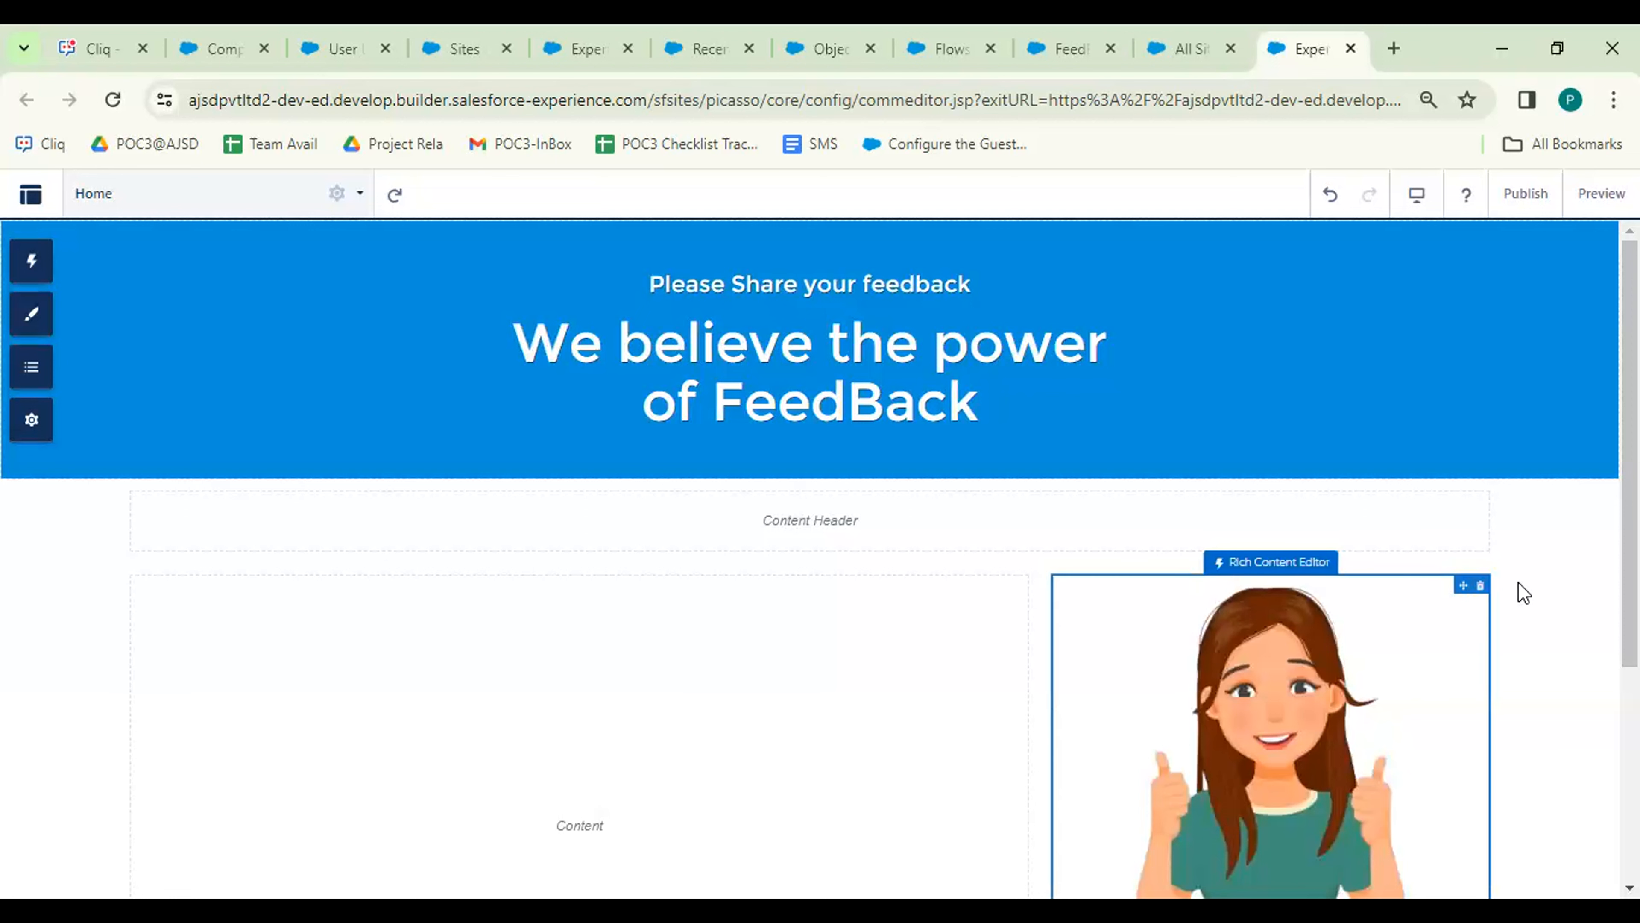
Search components for 'Flow' and drag the Flow component into the home page Content region.
scroll(810, 558, down, 1)
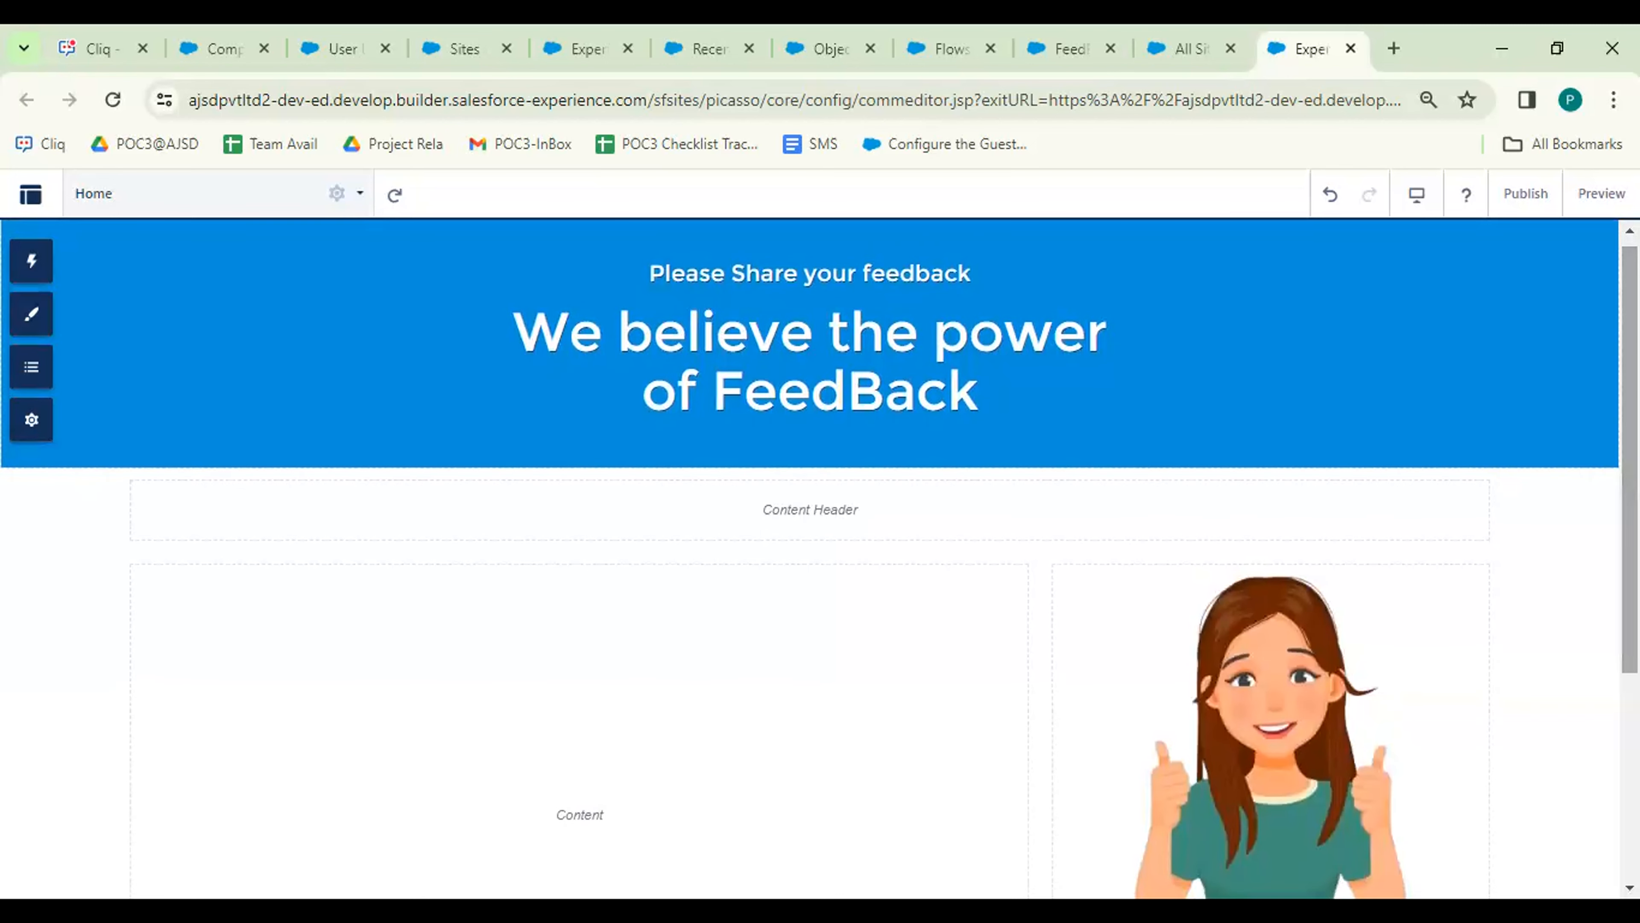
click(31, 262)
click(145, 299)
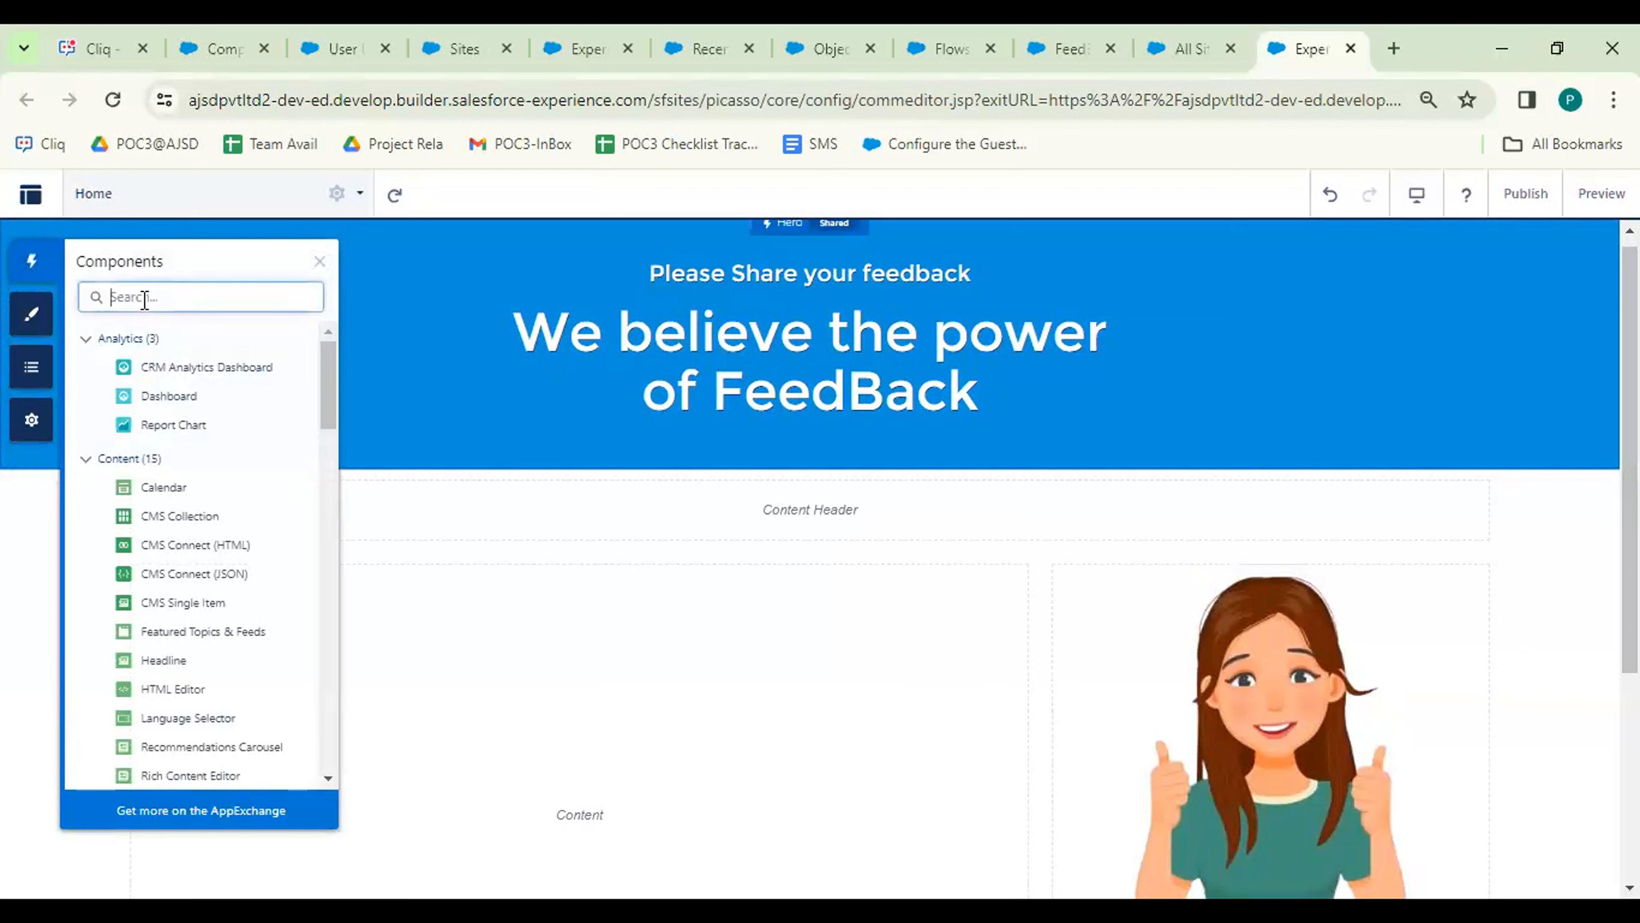
text(F)
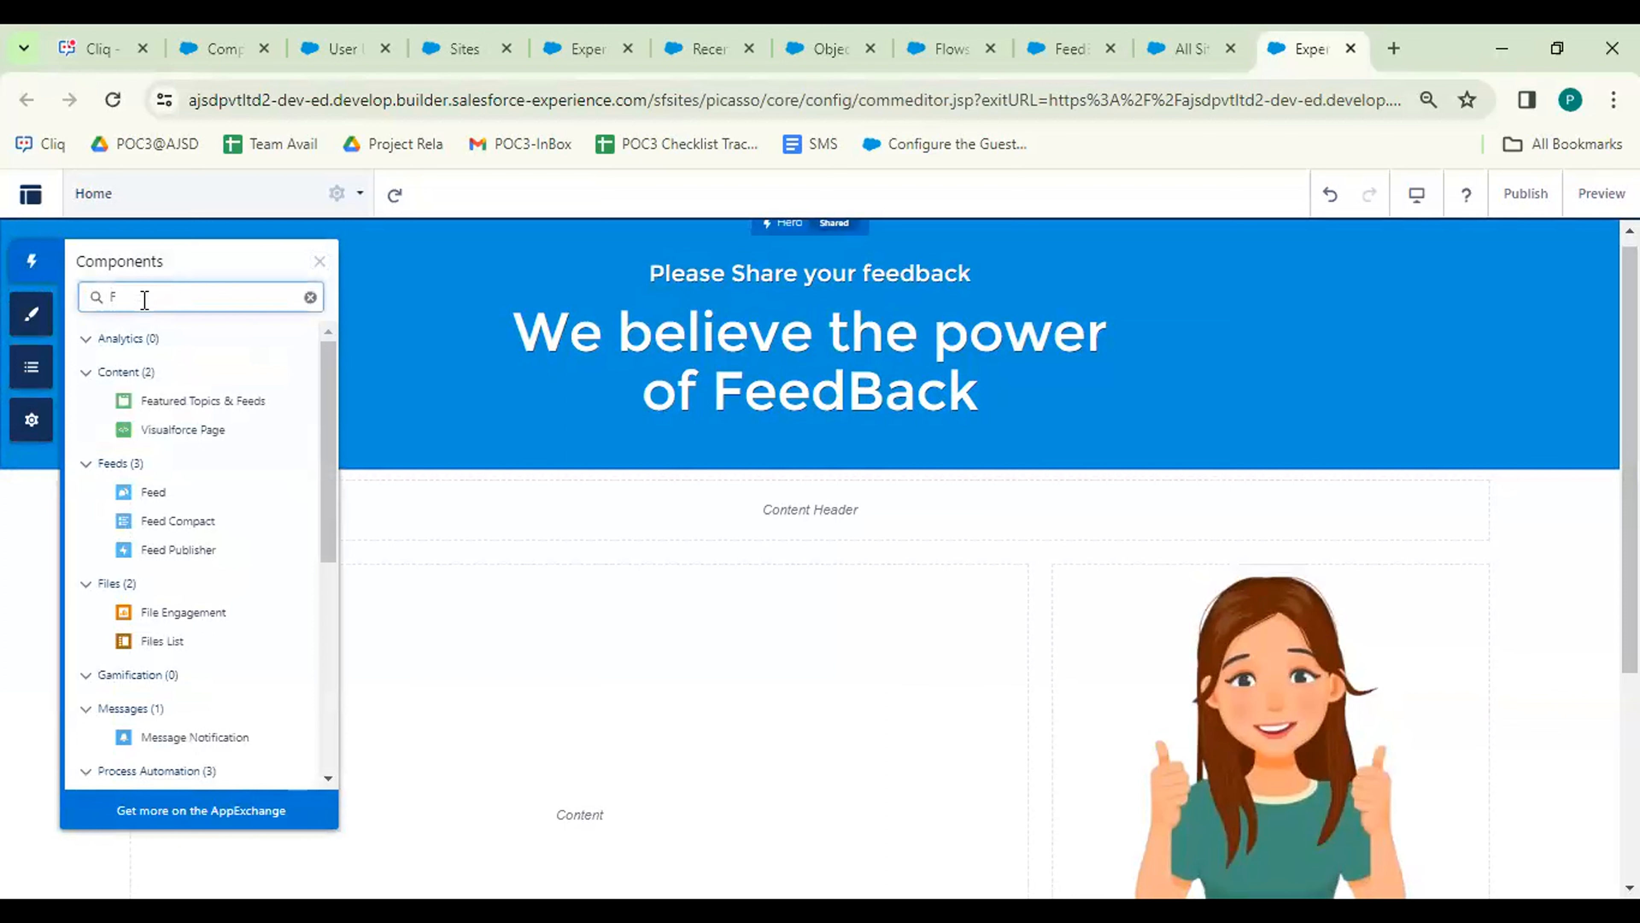
text(low)
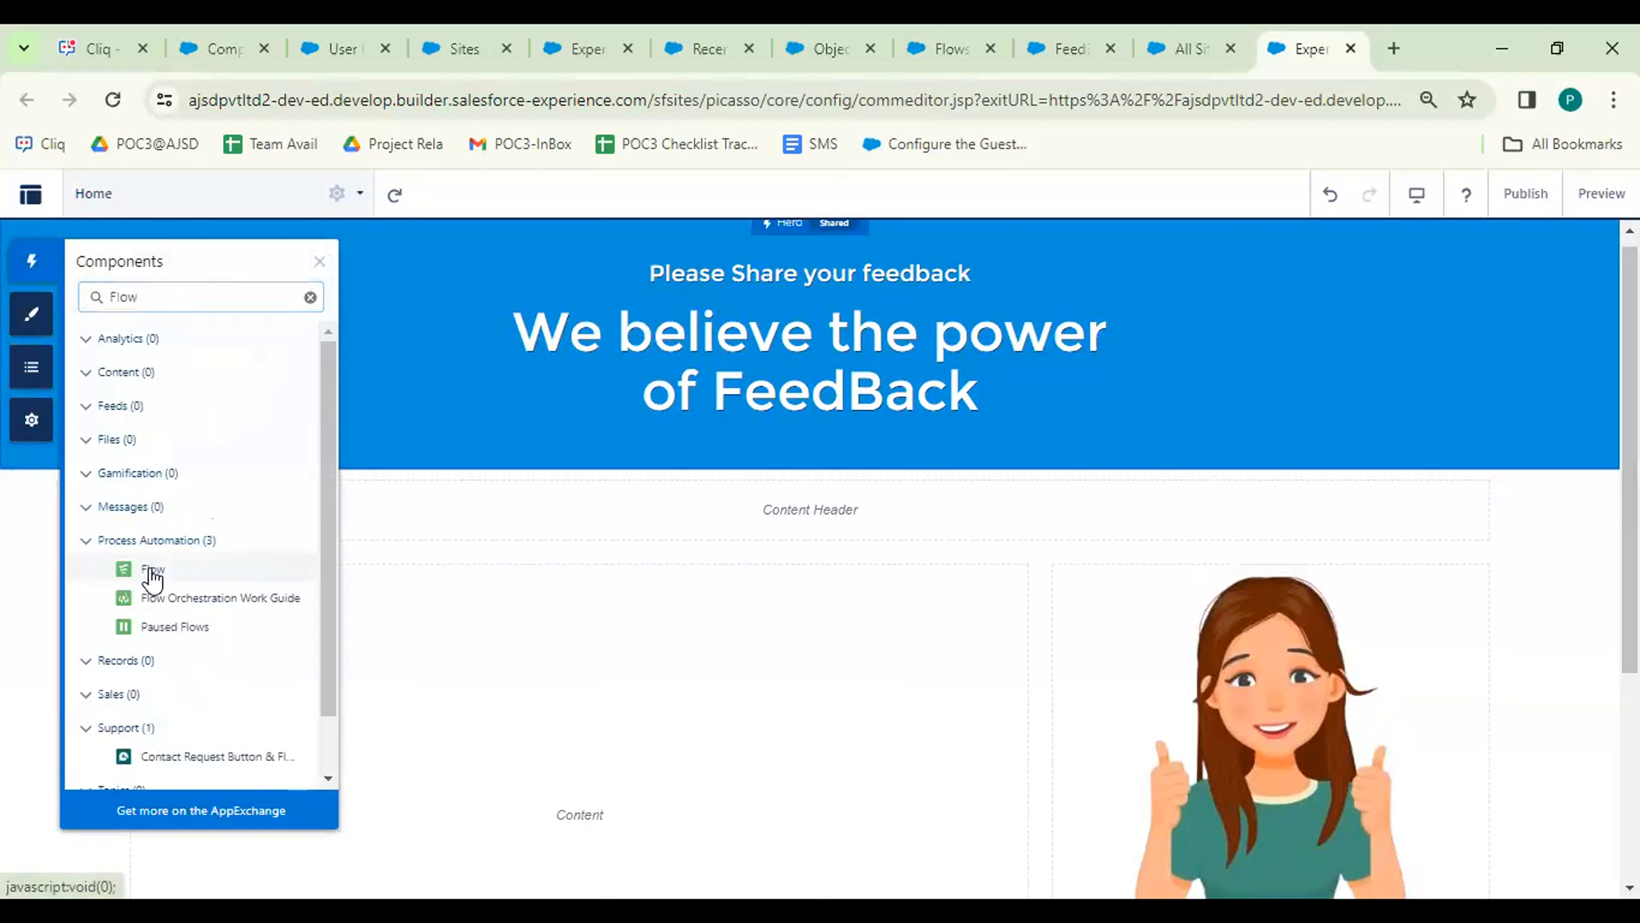
drag(152, 577, 370, 581)
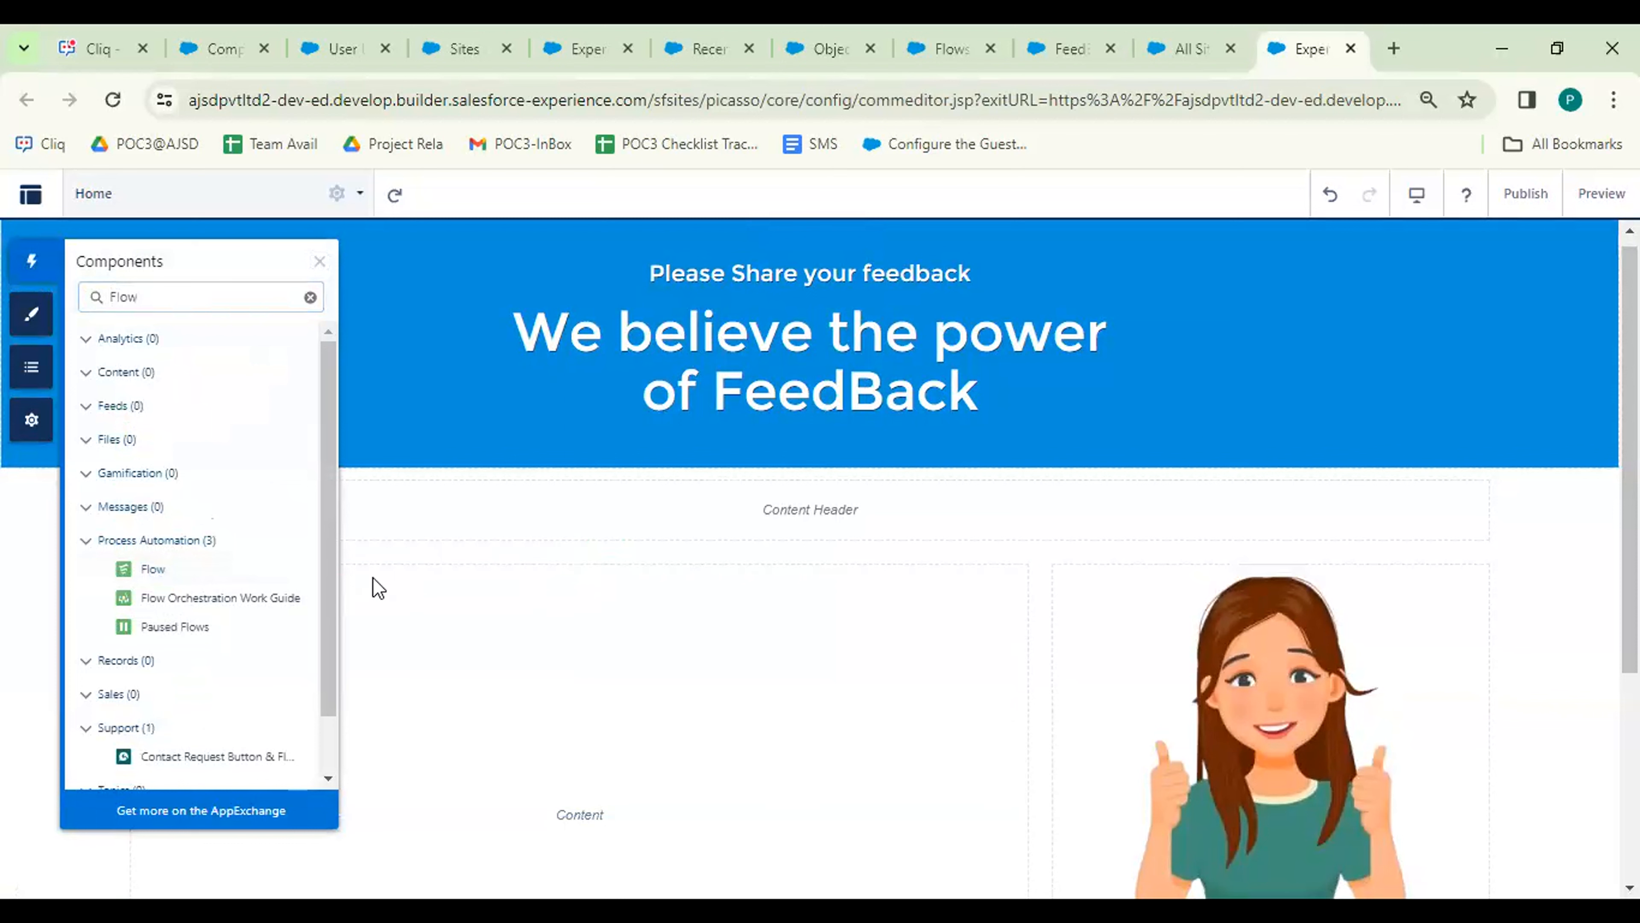
click(320, 262)
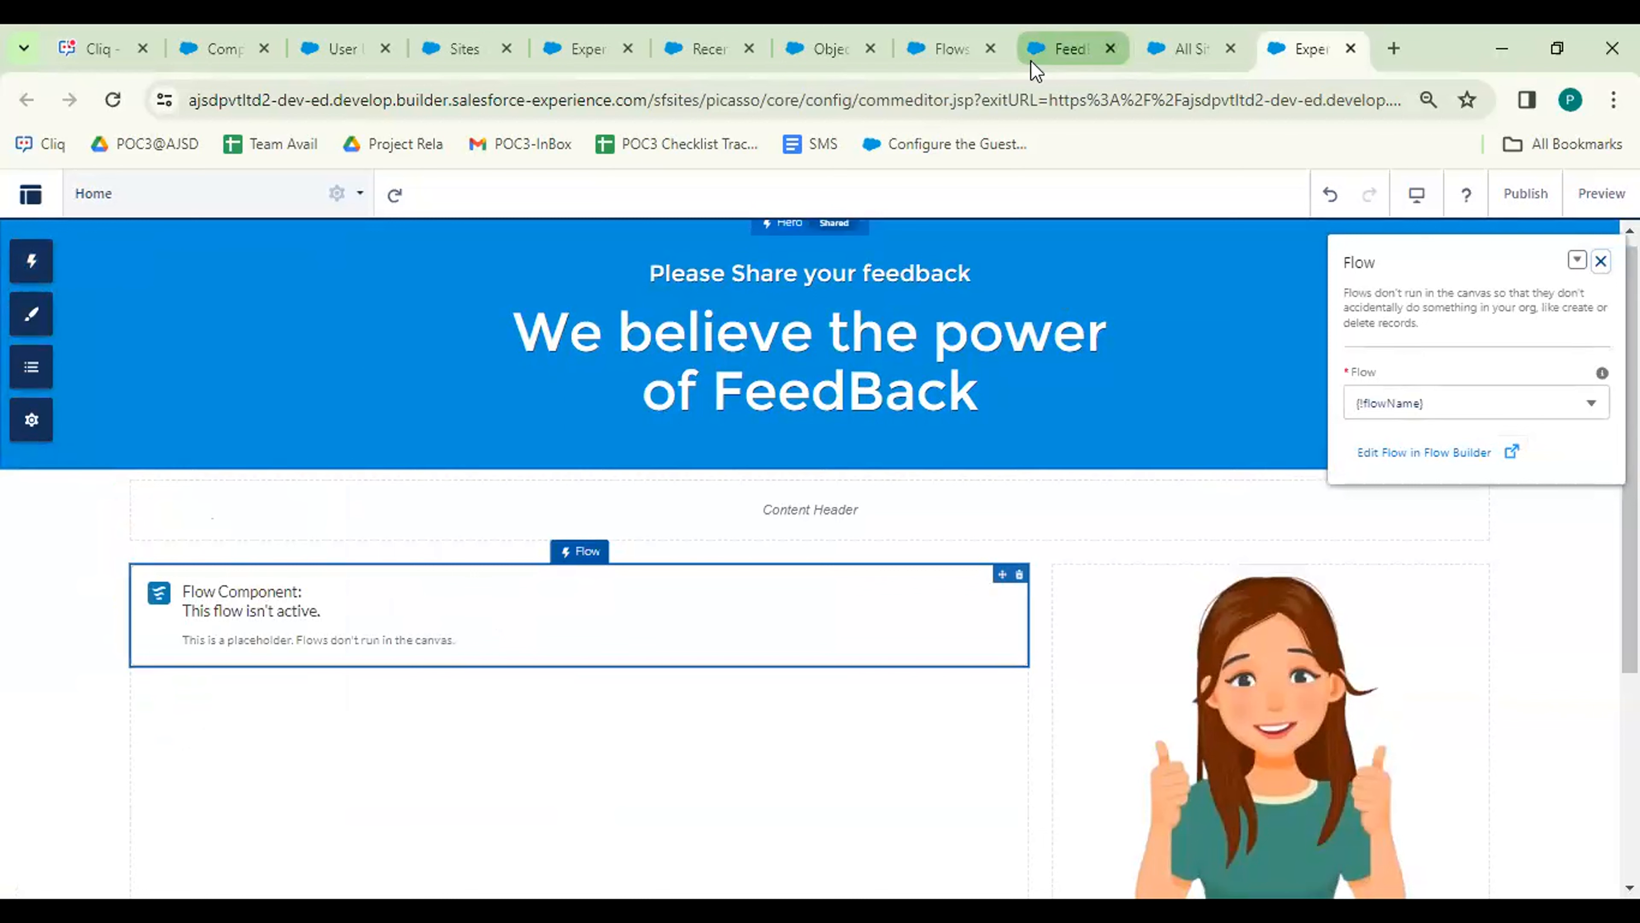
Recheck the FeedBack Form flow in the Flows tabs, then return to the builder.
click(946, 45)
click(1065, 48)
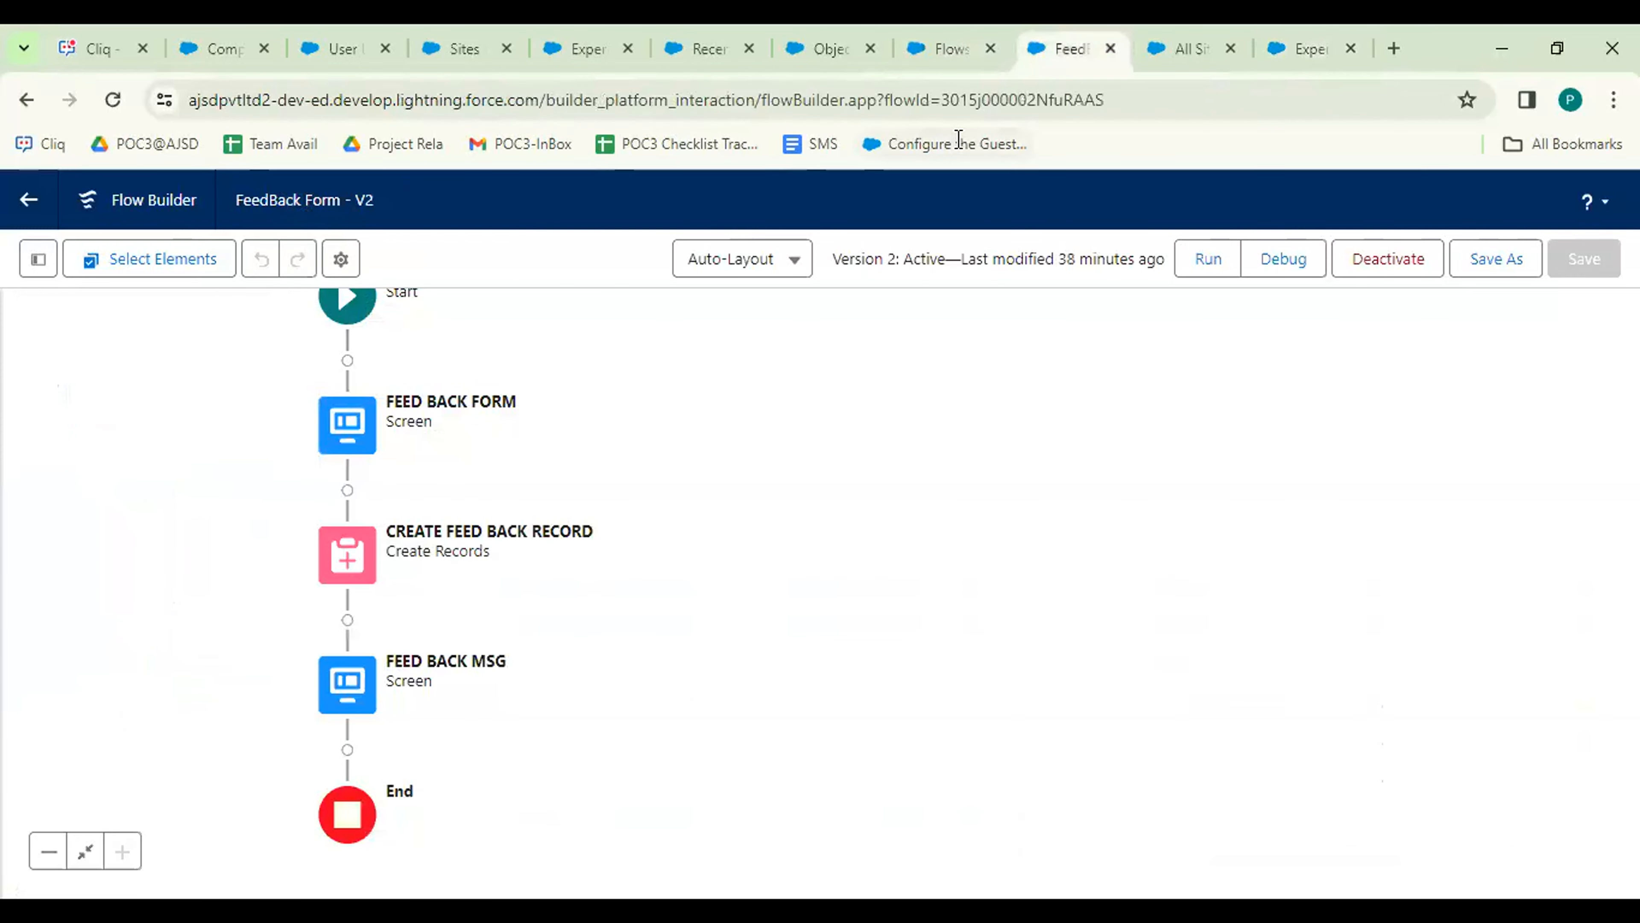
click(1313, 42)
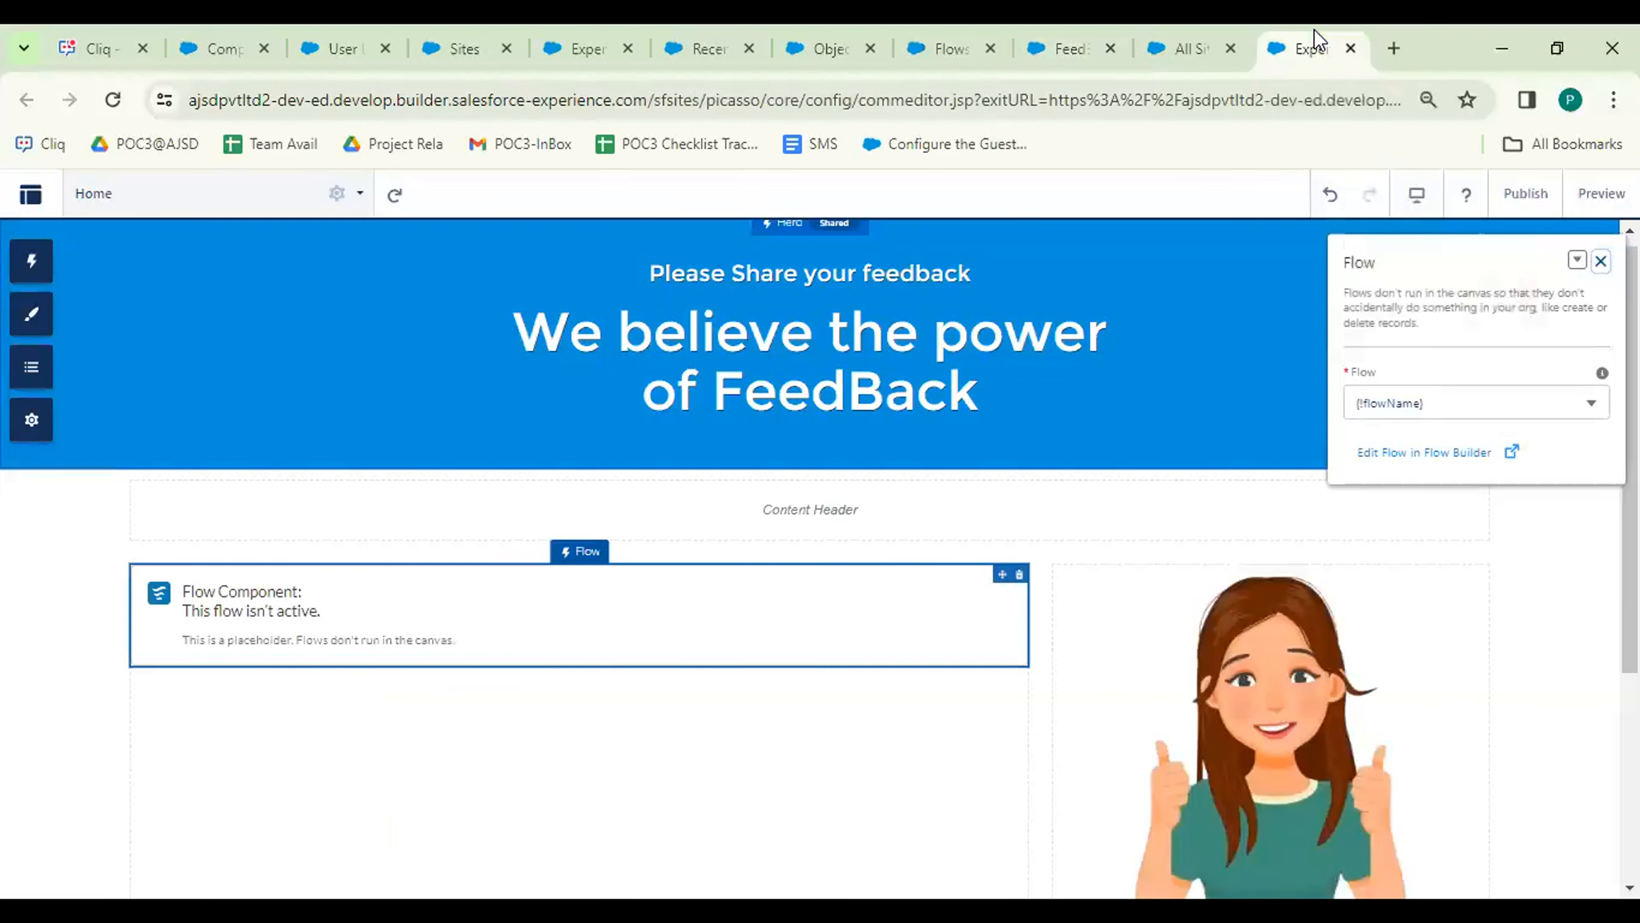
Set the Flow component's flow to FeedBack Form, found by searching 'feed'.
click(1459, 406)
key(ctrl+a)
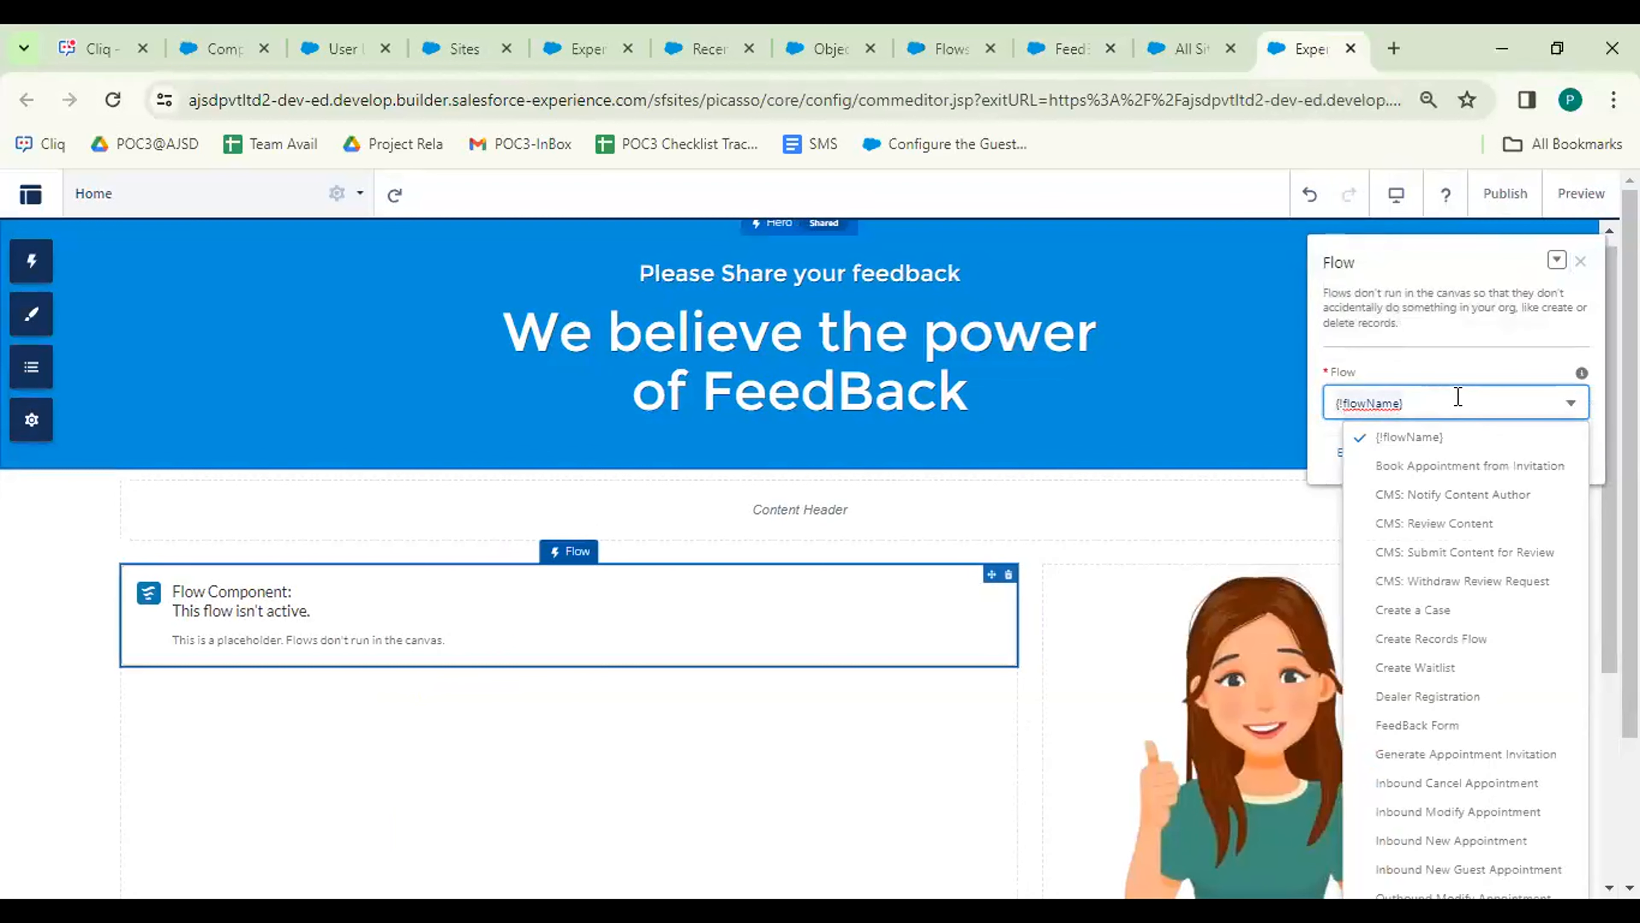
text(Flow)
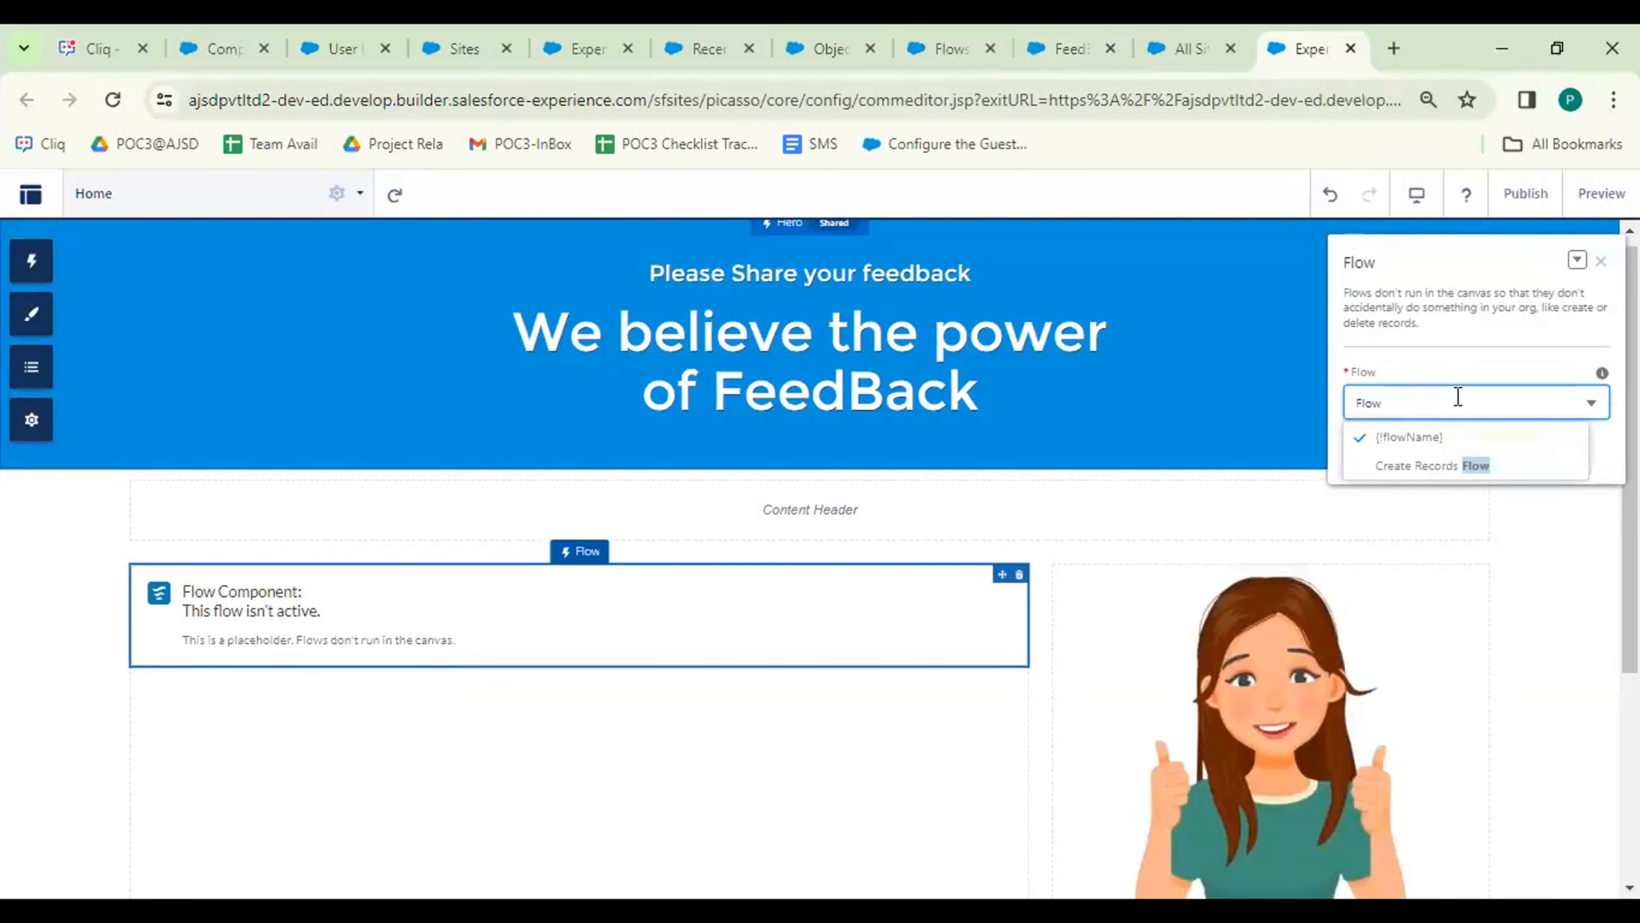
key(BackSpace)
key(BackSpace)
key(BackSpace)
key(BackSpace)
text(feed)
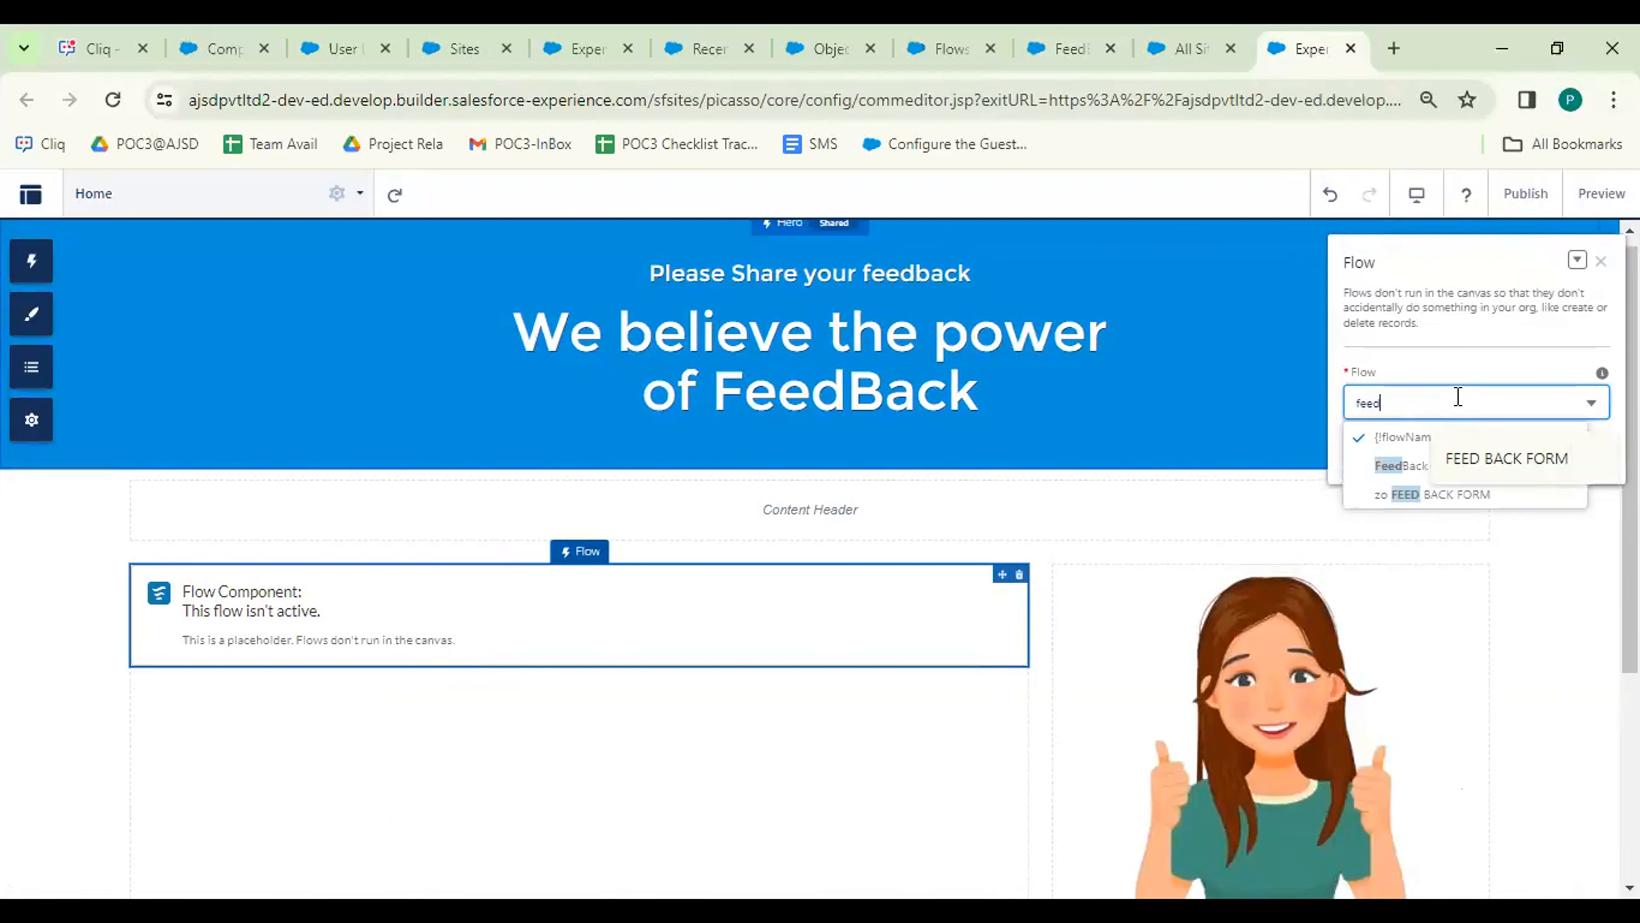
click(1398, 469)
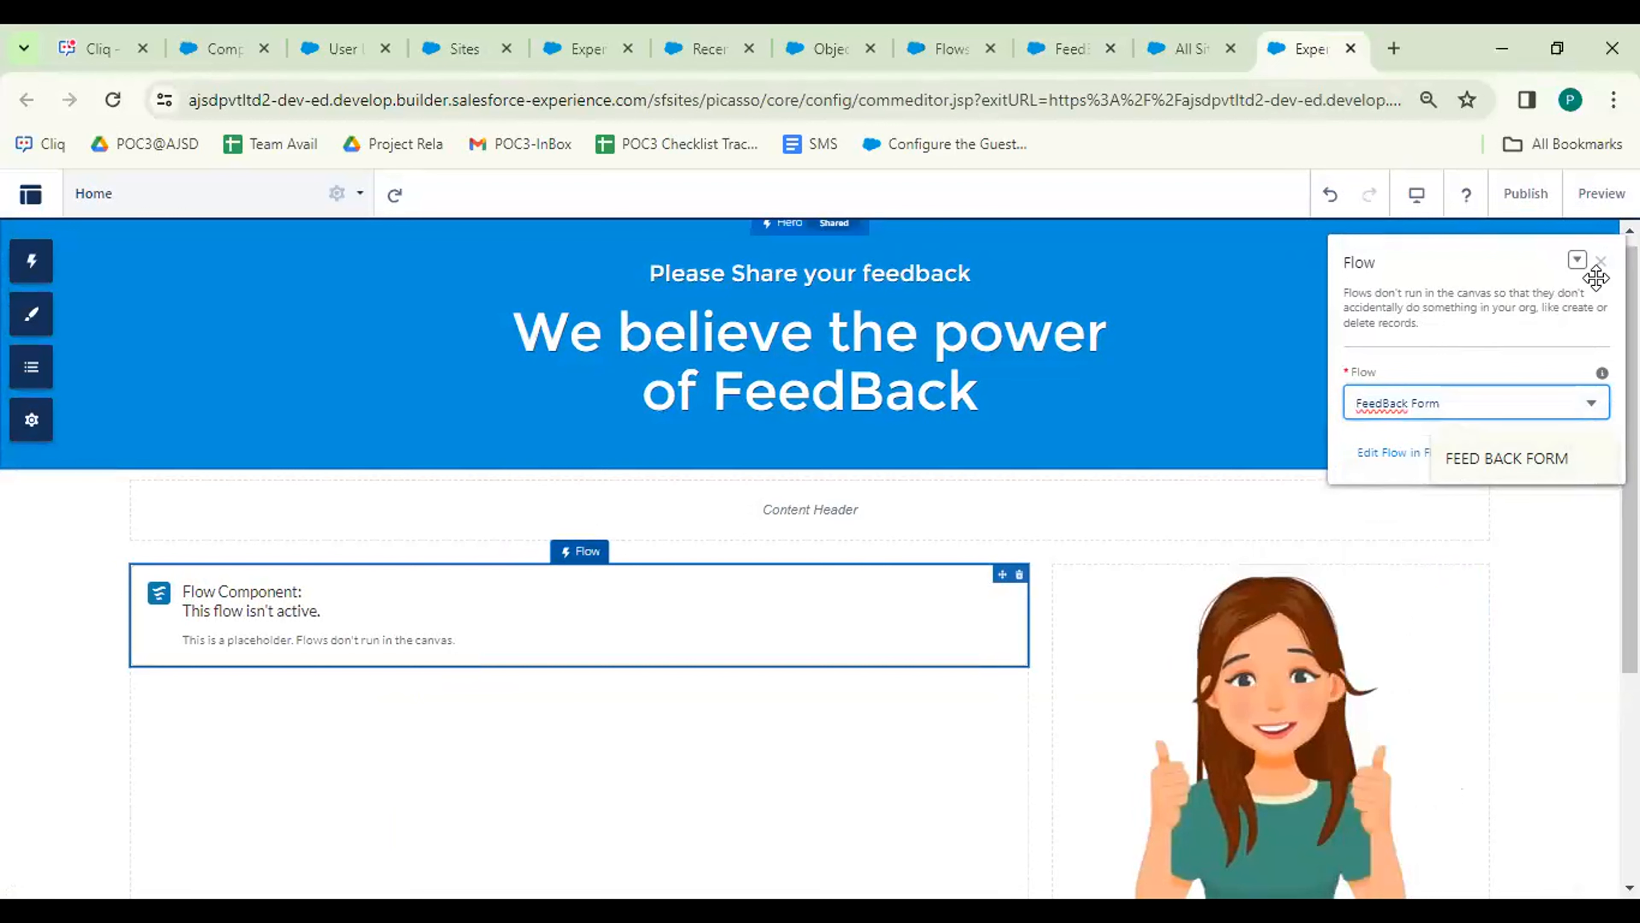
click(1601, 263)
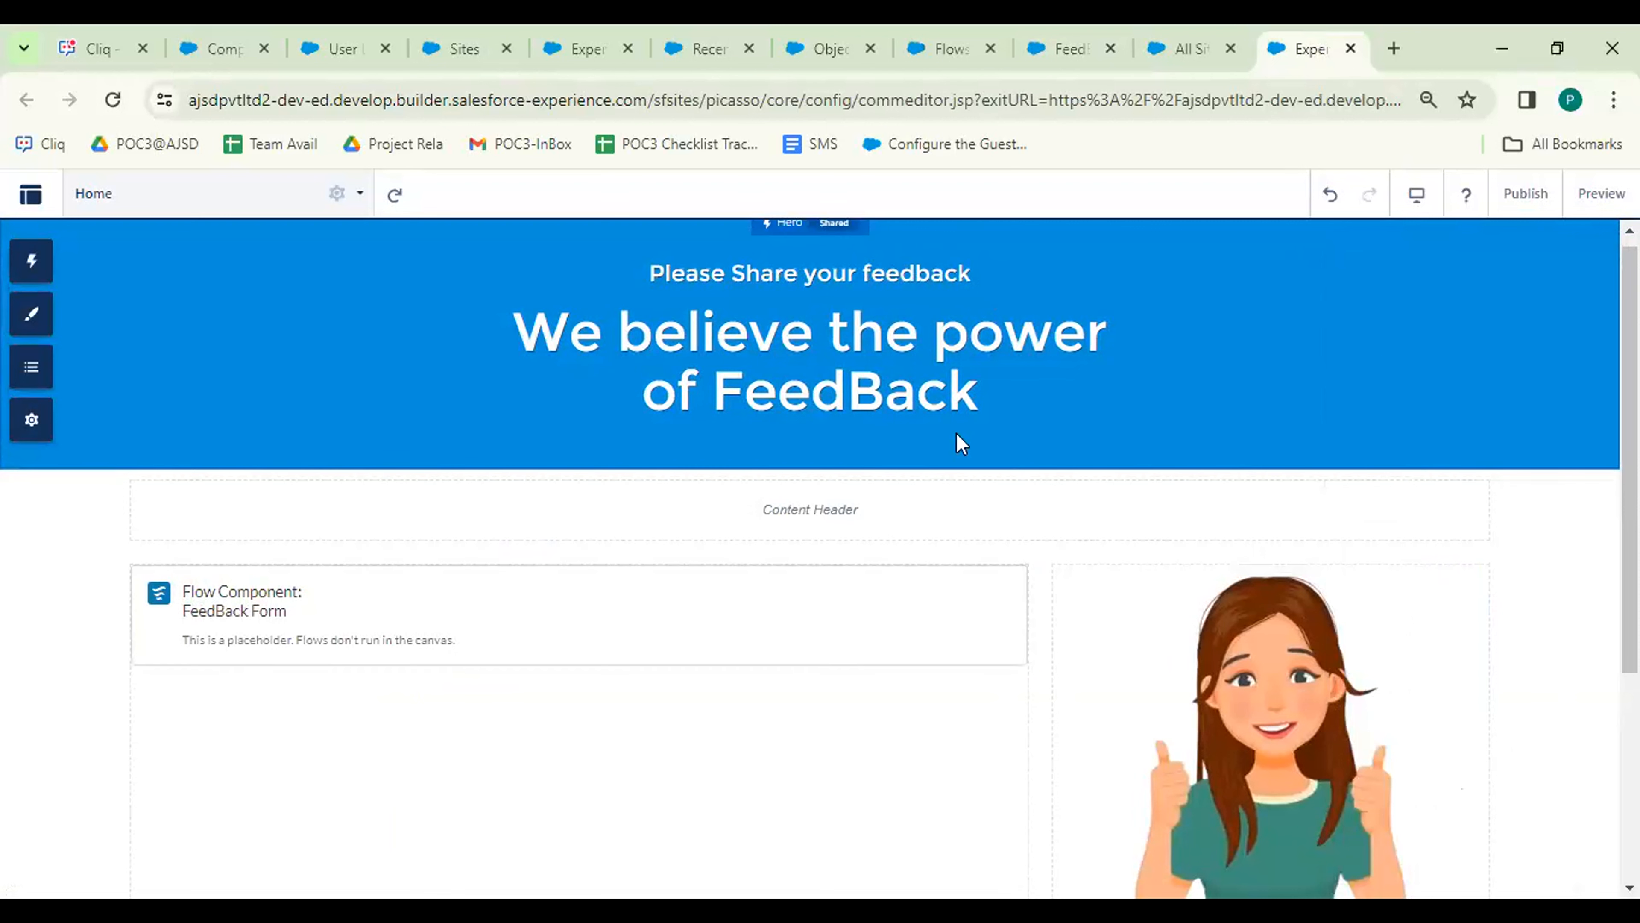
Publish FEED BACK PORTAL, confirming the publish and acknowledging the notice.
click(1529, 195)
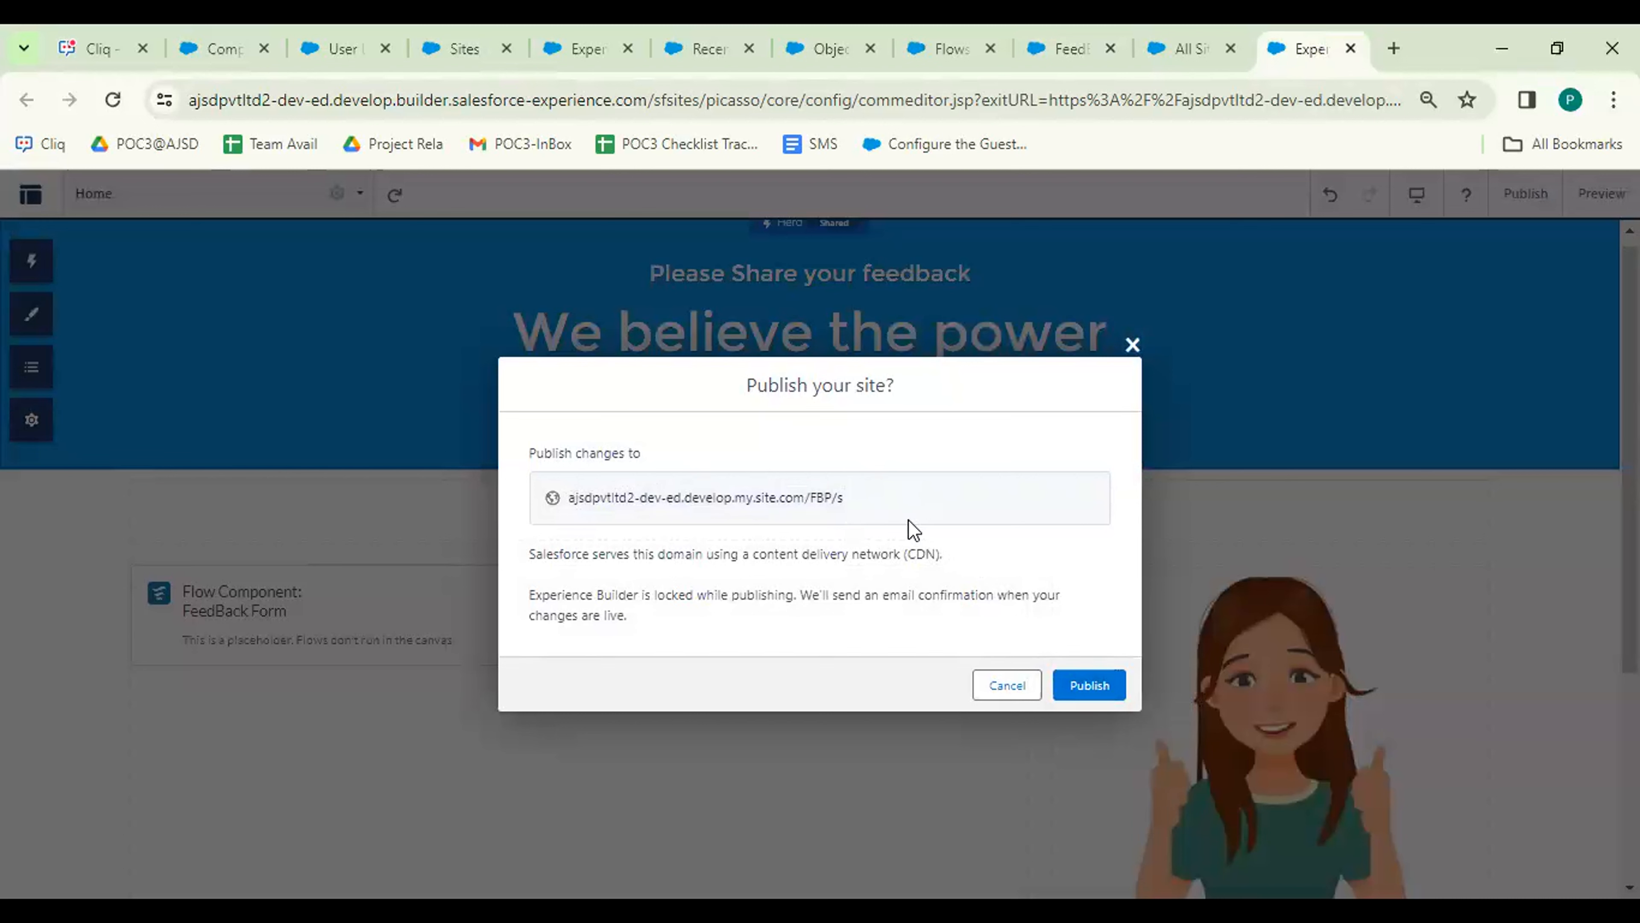
click(1102, 687)
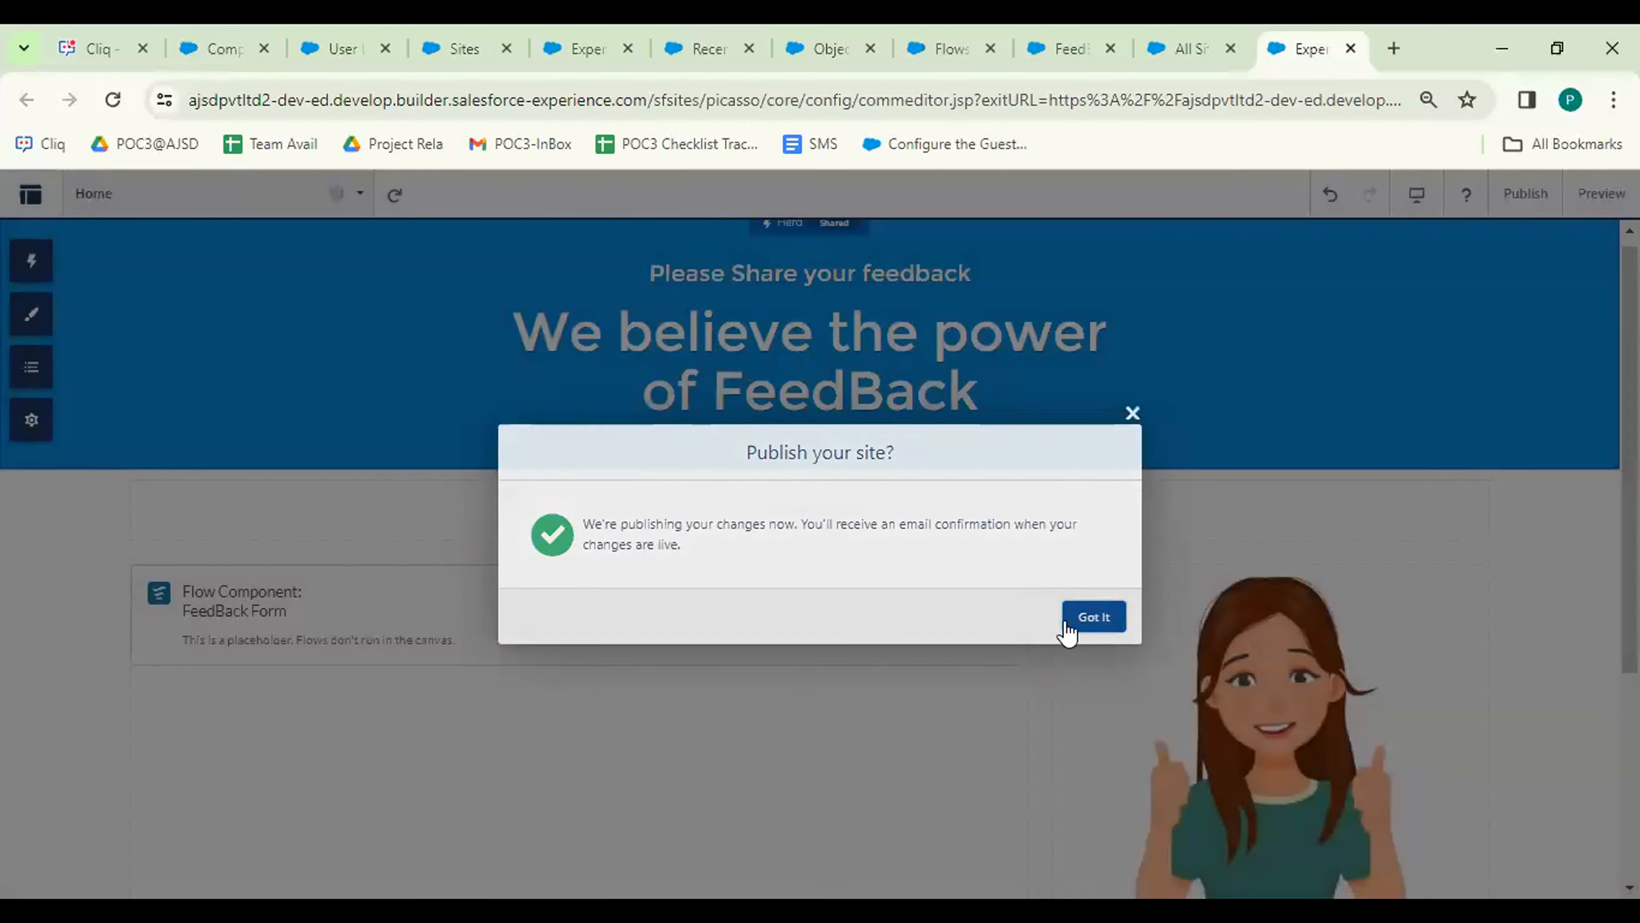
click(1097, 619)
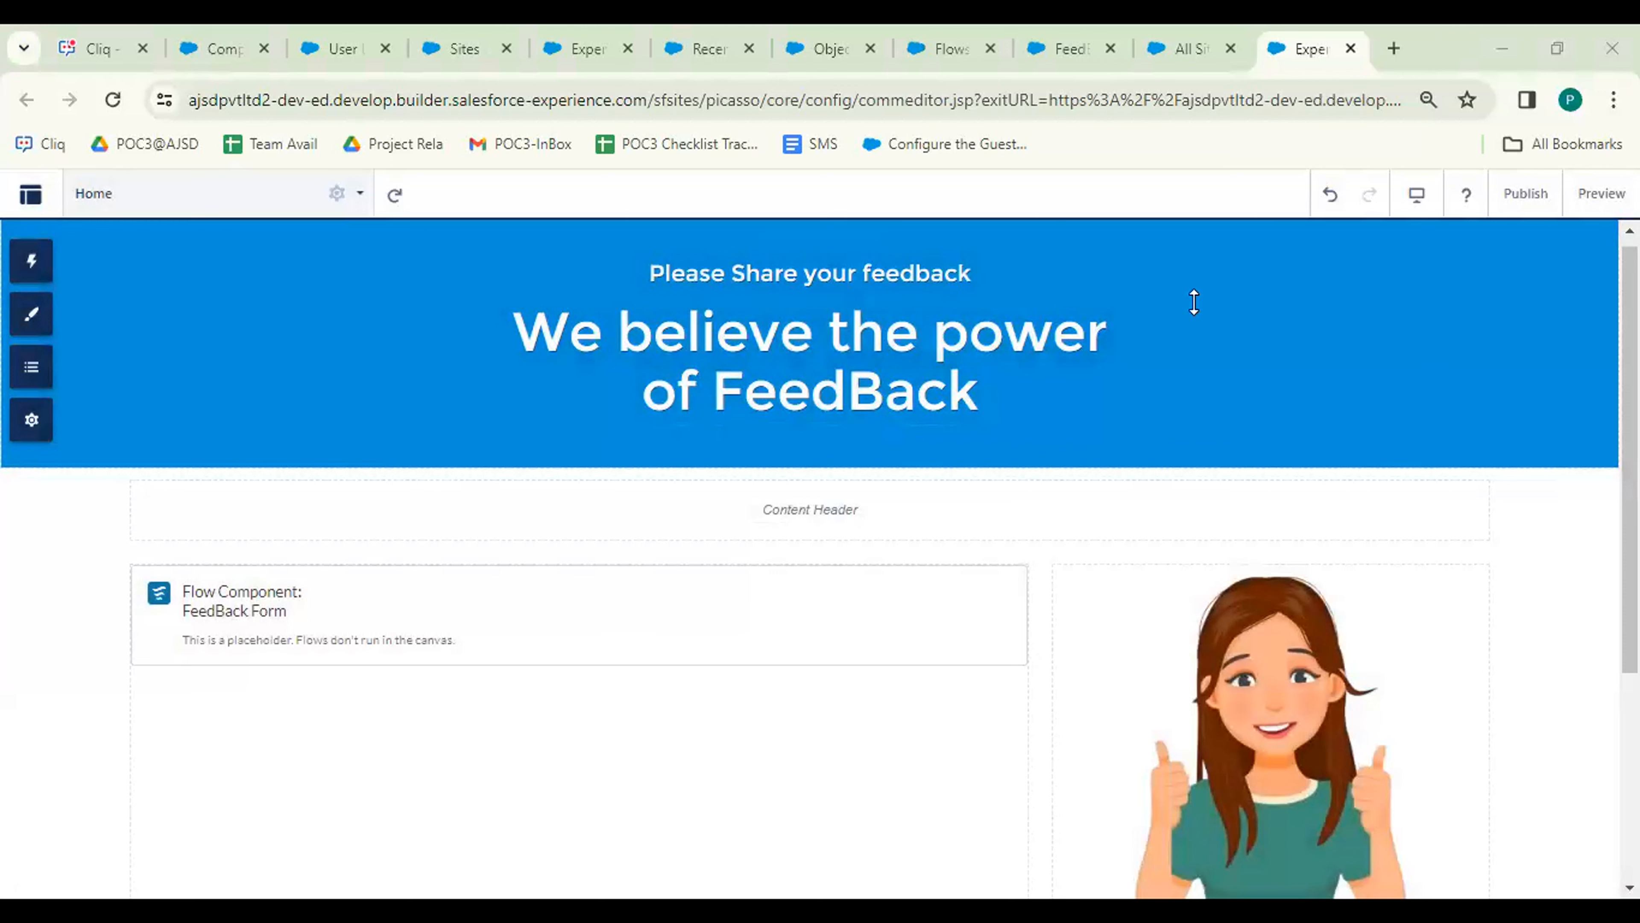
Paste the published site address into a new browser tab and load it.
click(1397, 47)
text(urlajsdpvtltd2-dev-ed.develop.my.site.com/FBP/s)
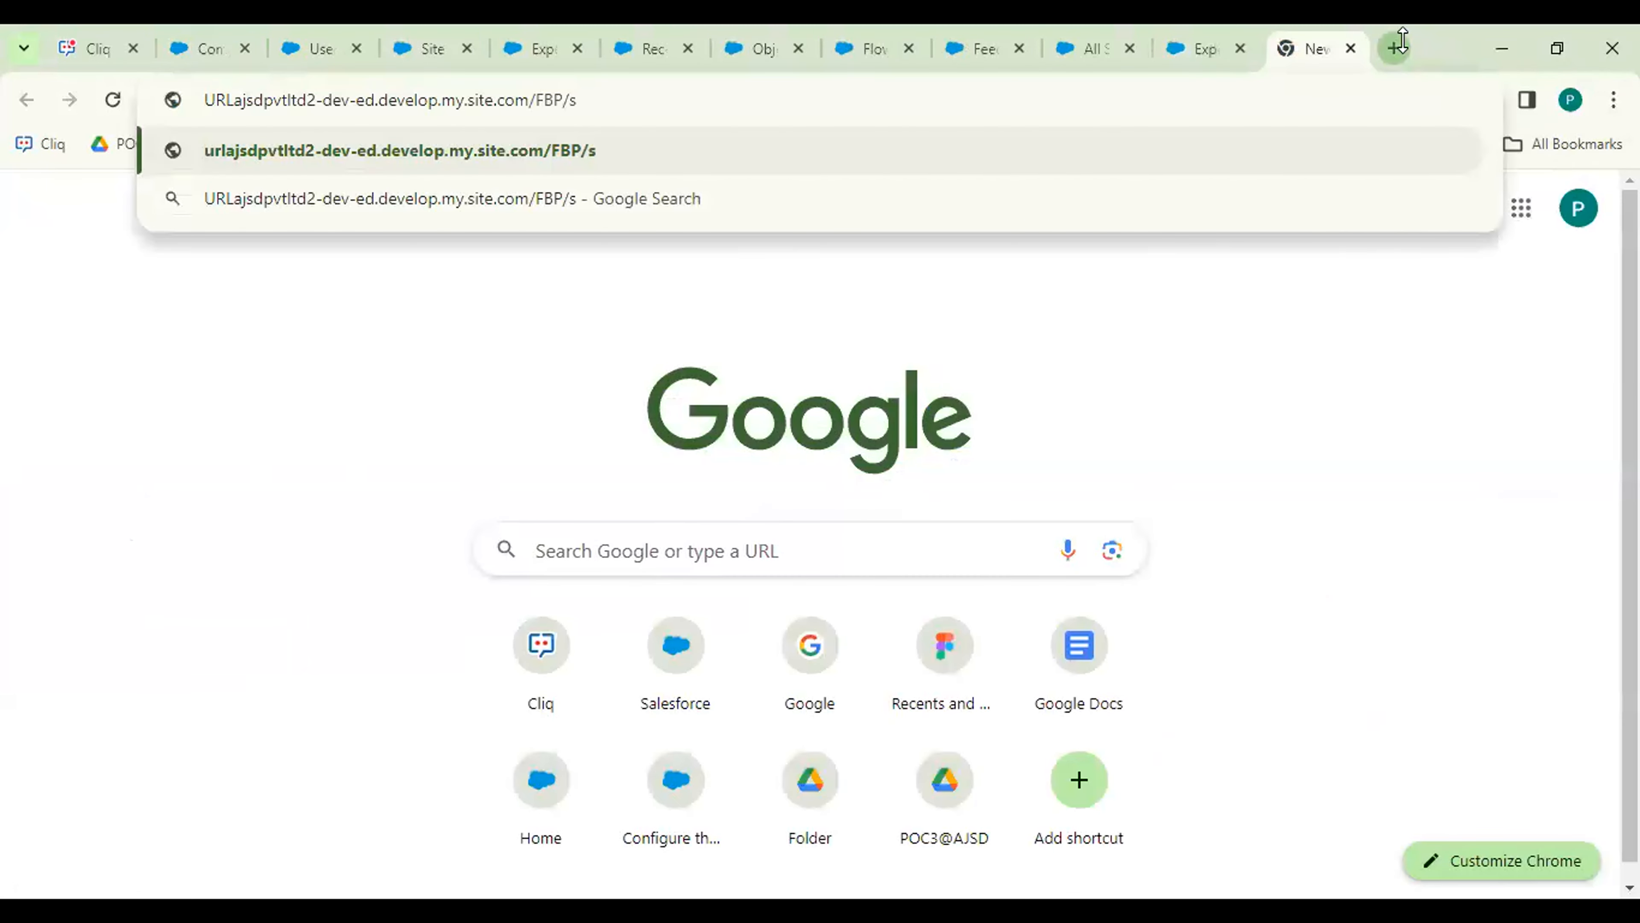
key(Return)
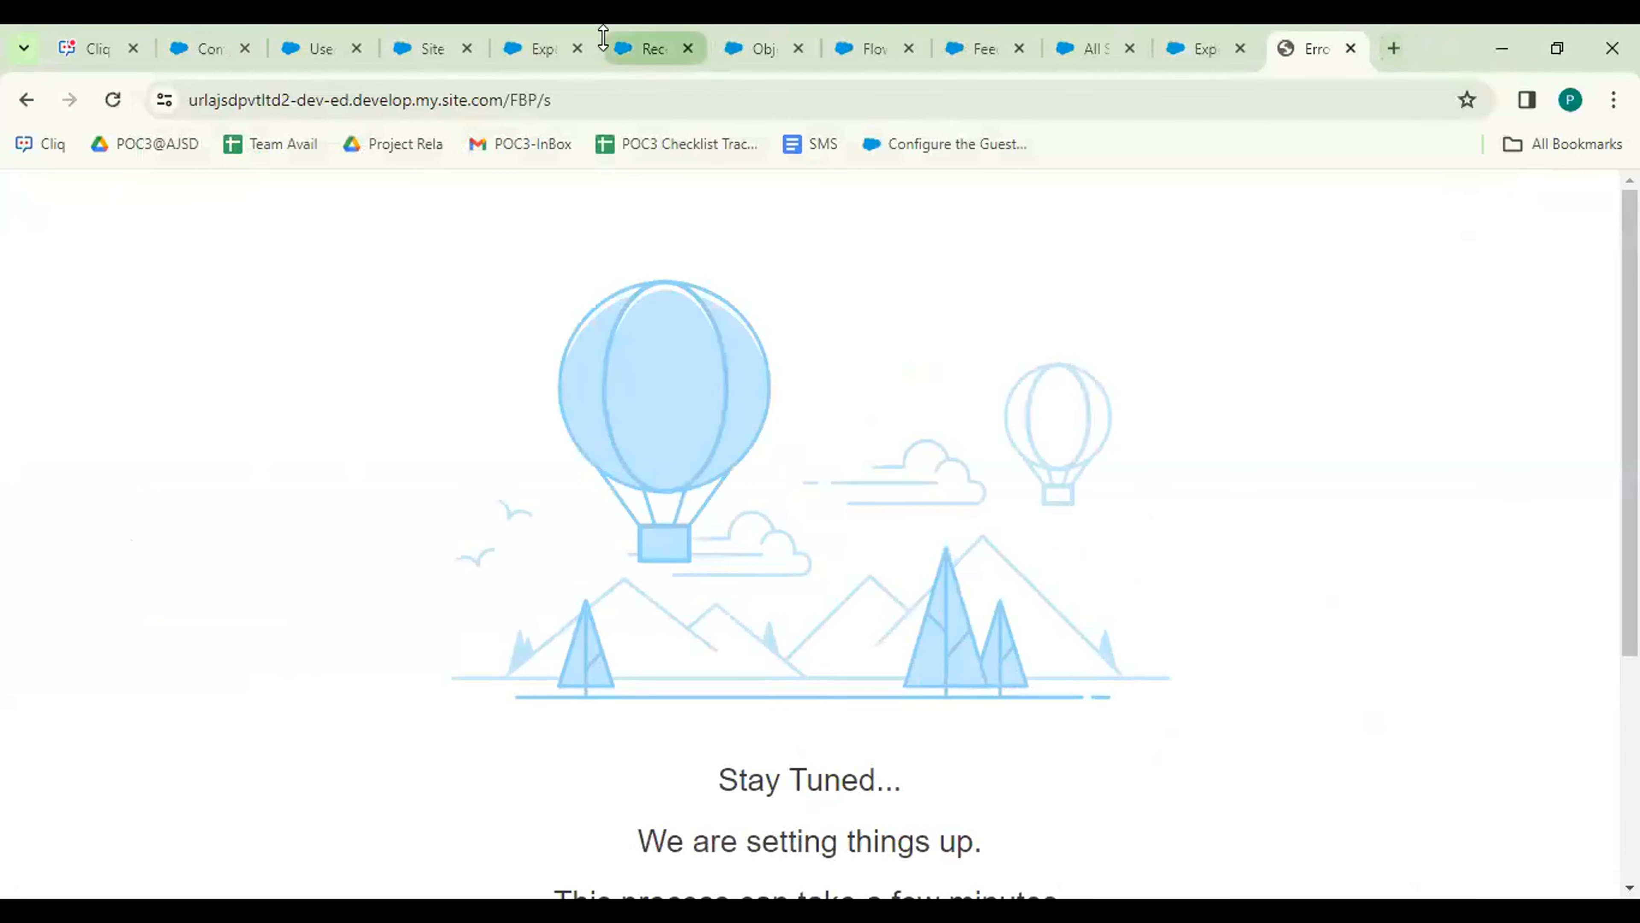
Strip the stray prefix from the address, reload to find the Salesforce login page, and return to the builder.
click(205, 101)
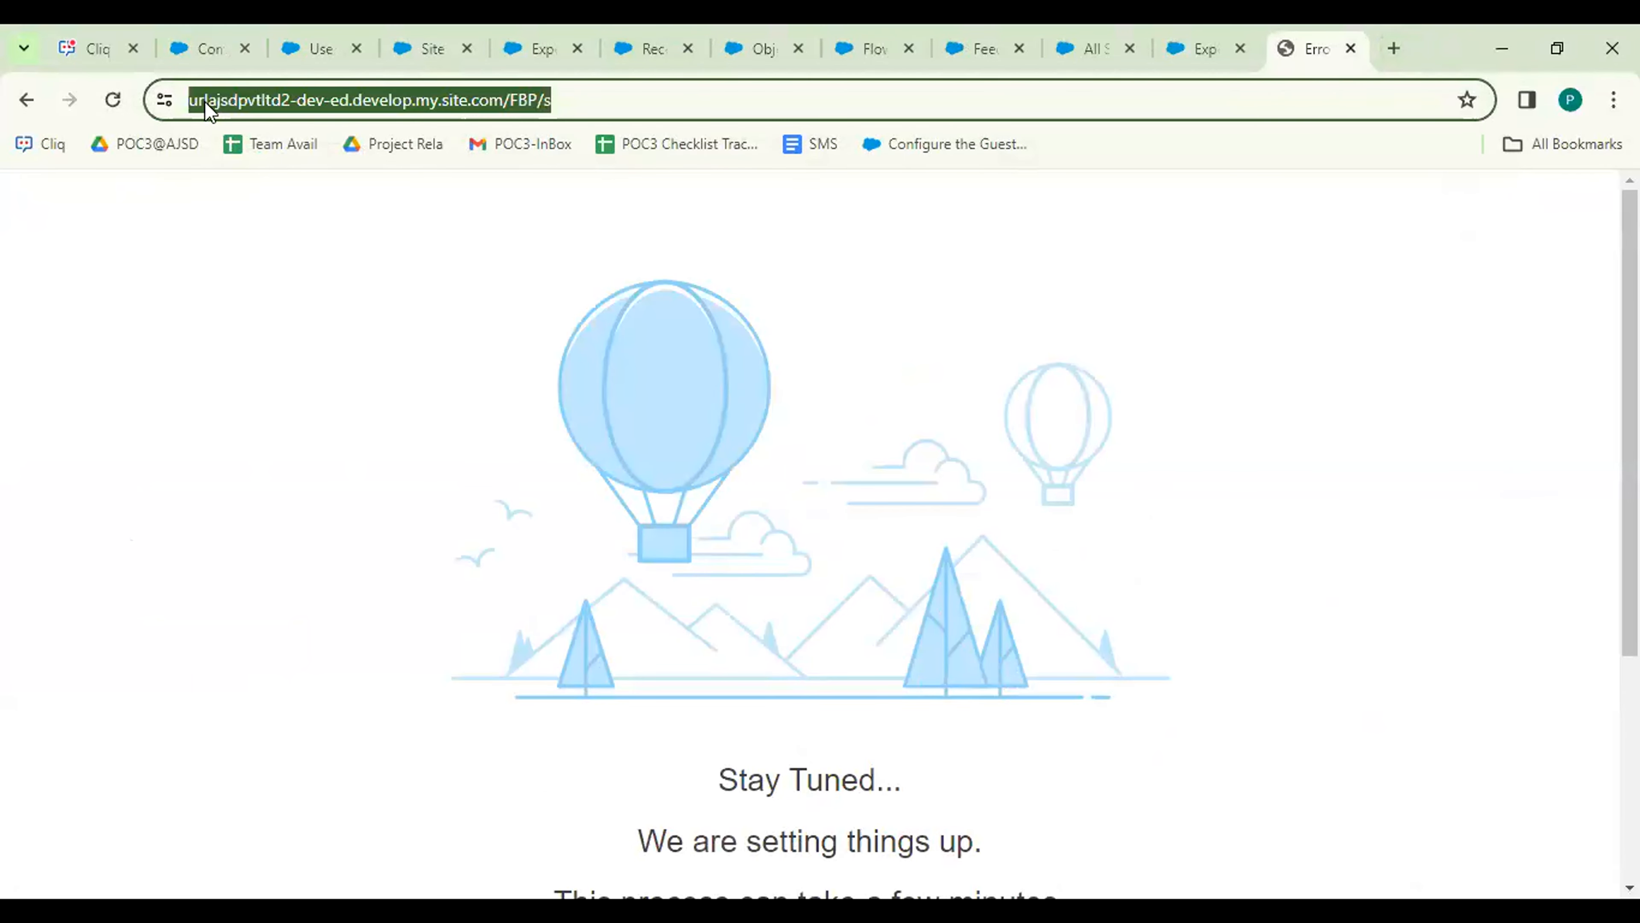
key(End)
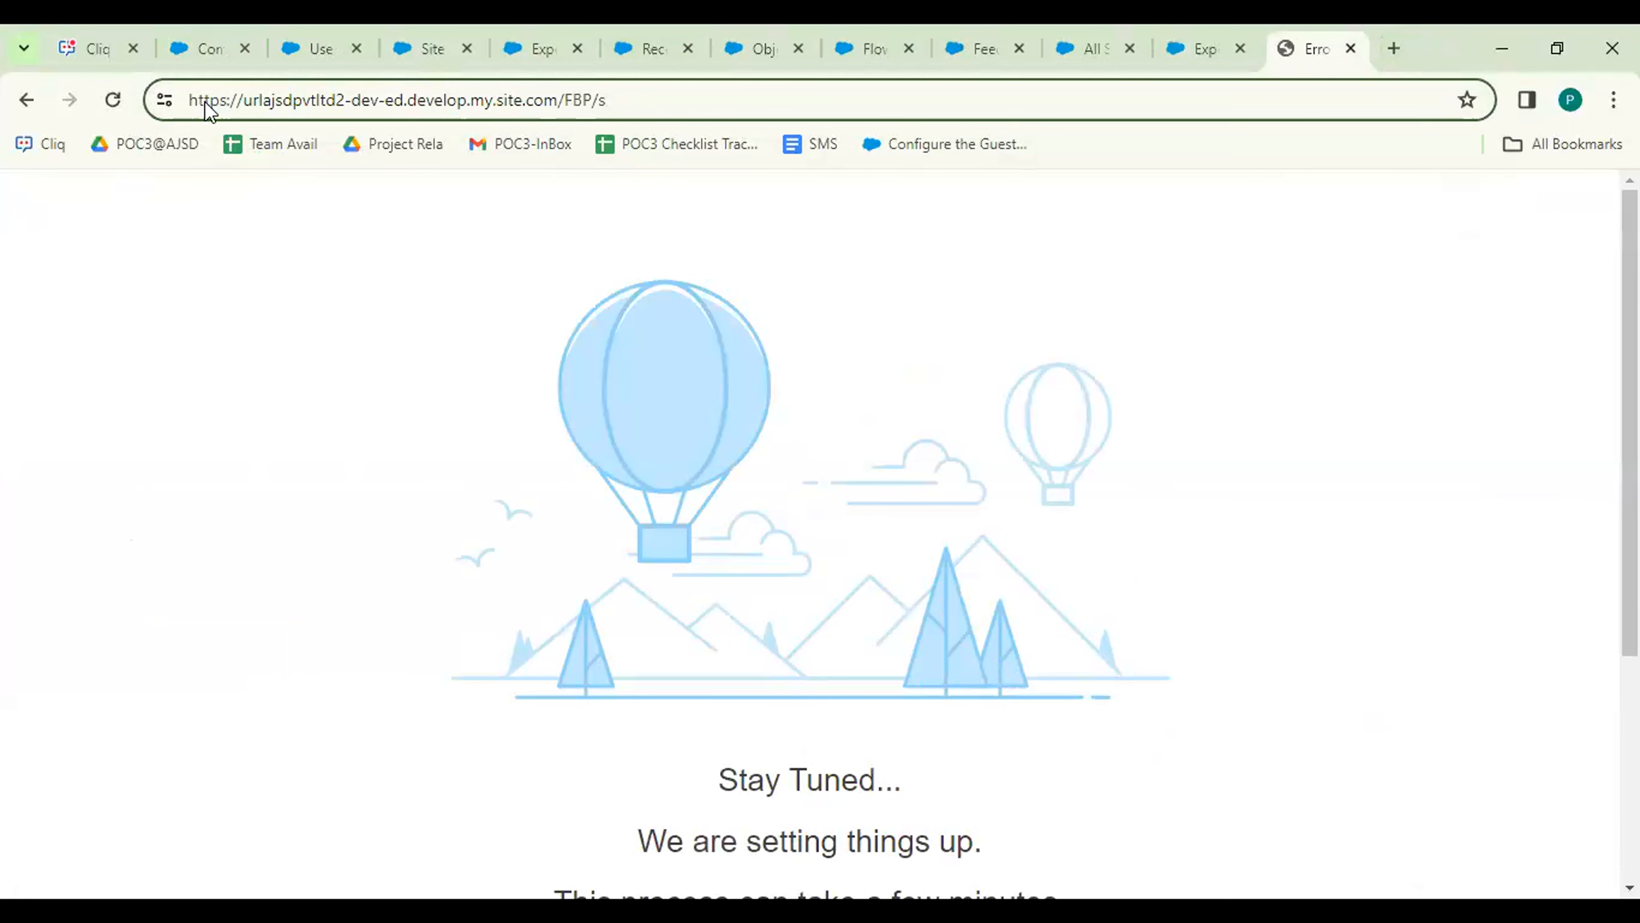
click(264, 100)
key(BackSpace)
key(Delete)
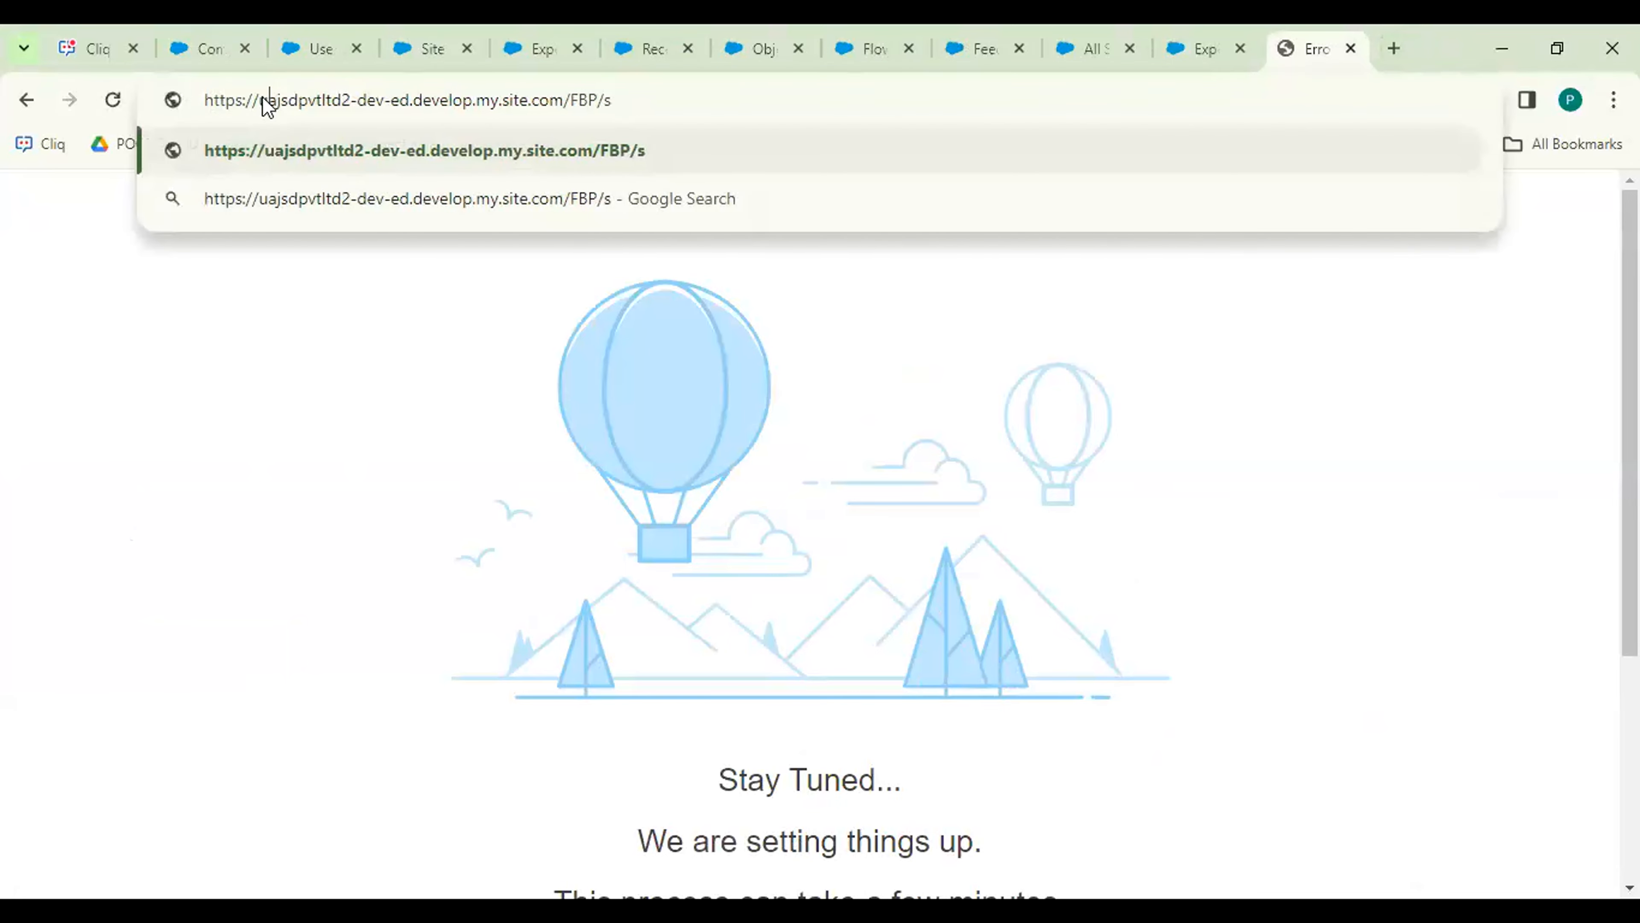
key(BackSpace)
key(Return)
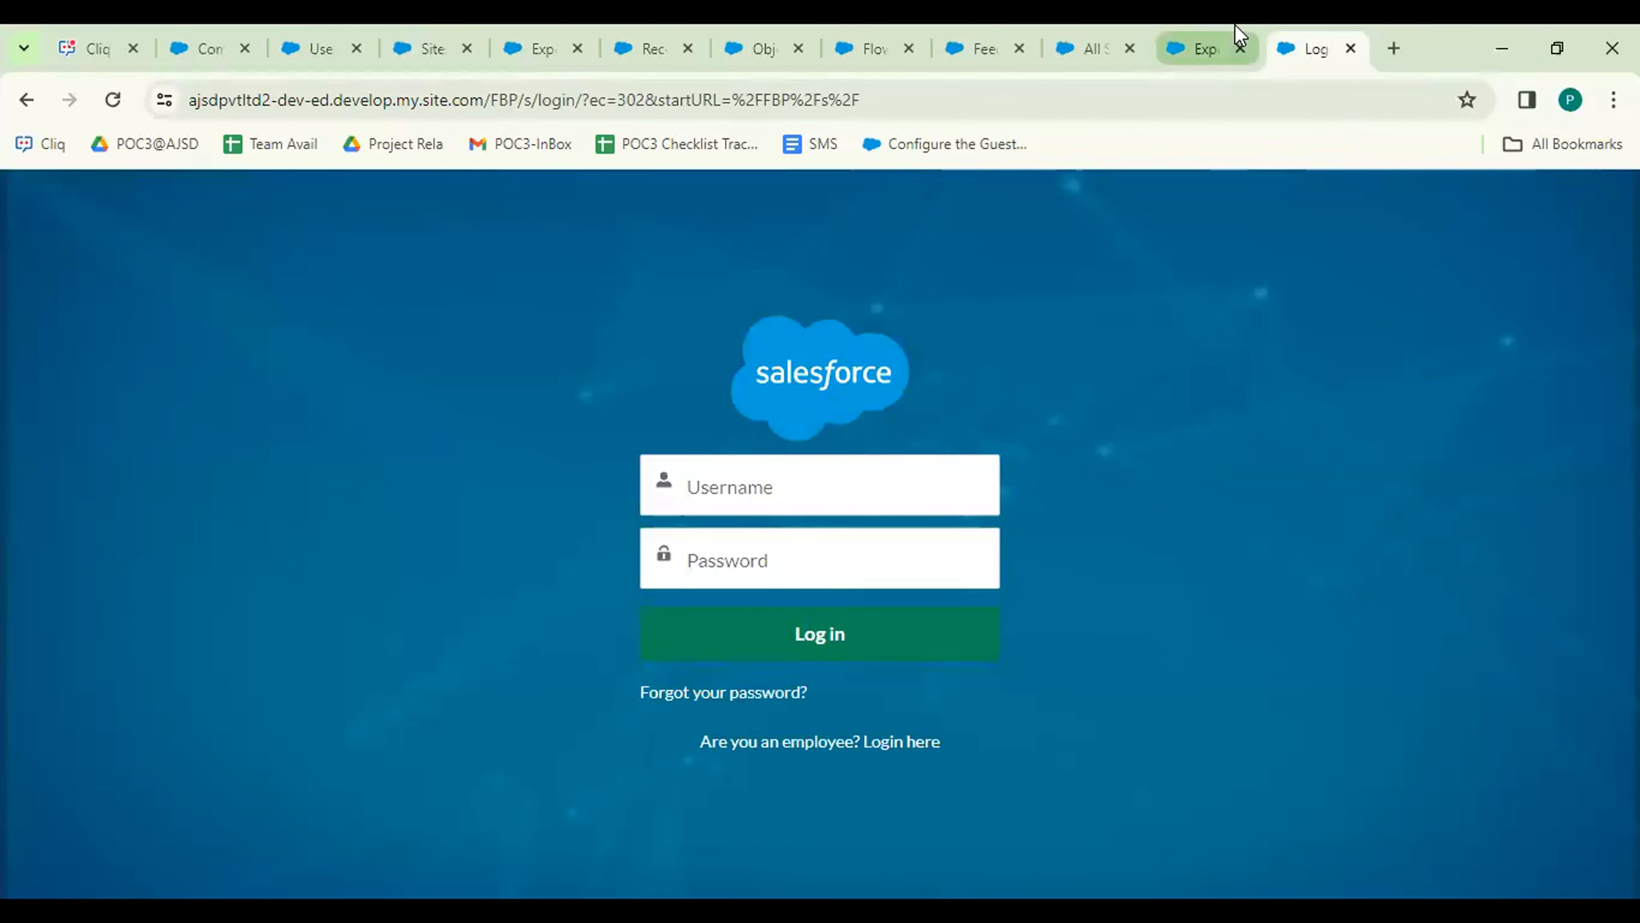
click(1203, 51)
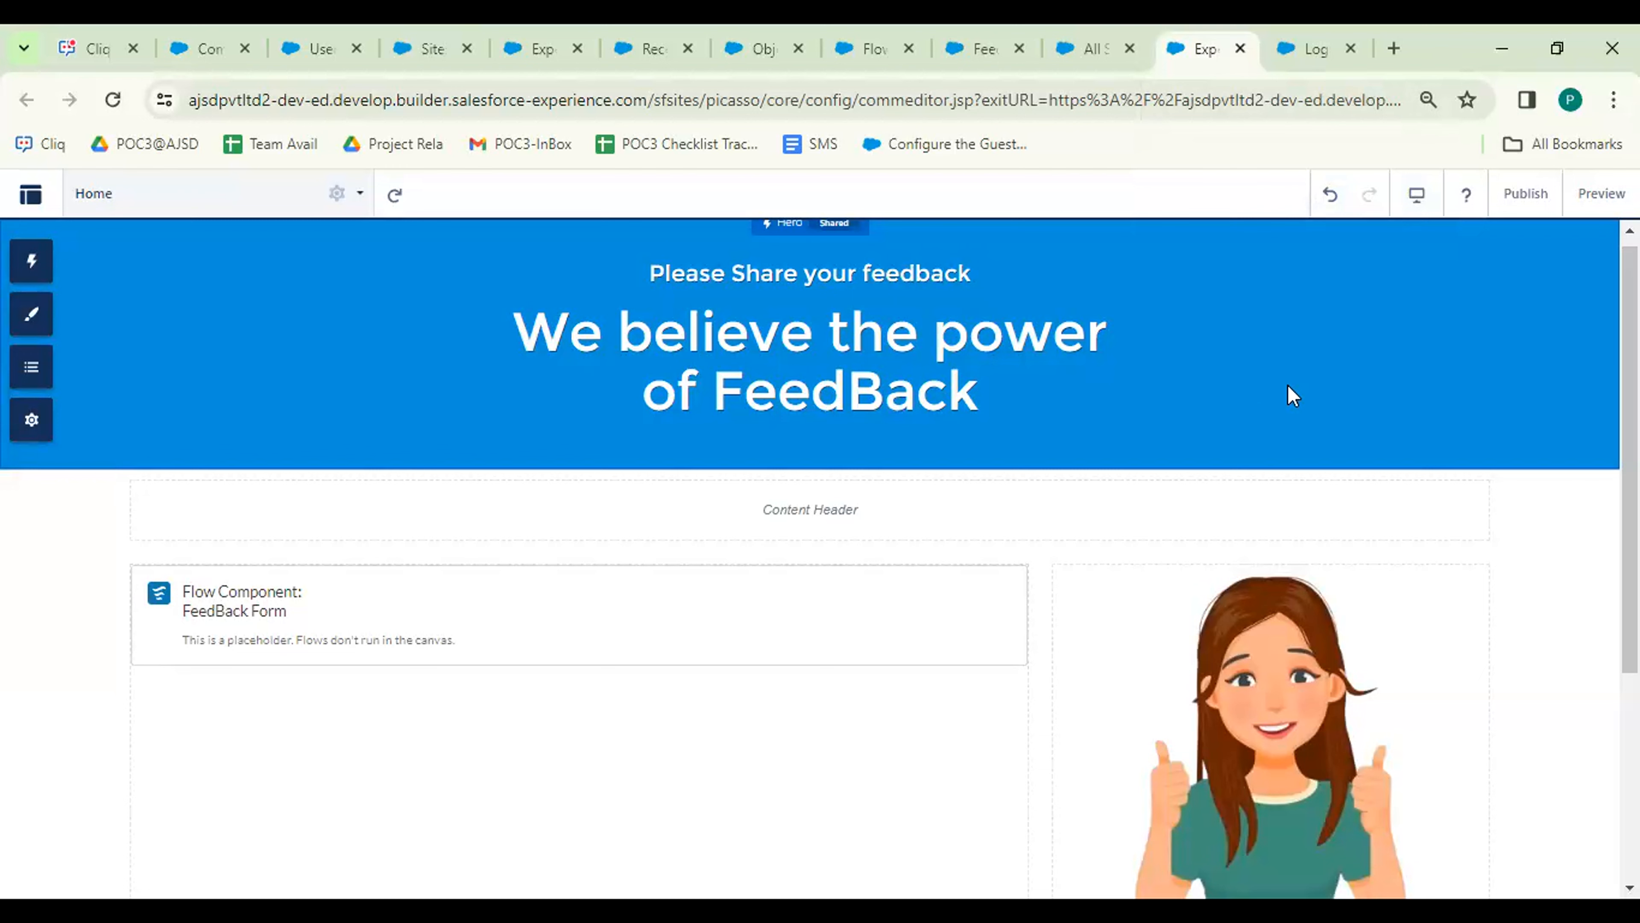
Enable Public Access in the site's General settings so guests need no login.
click(1316, 30)
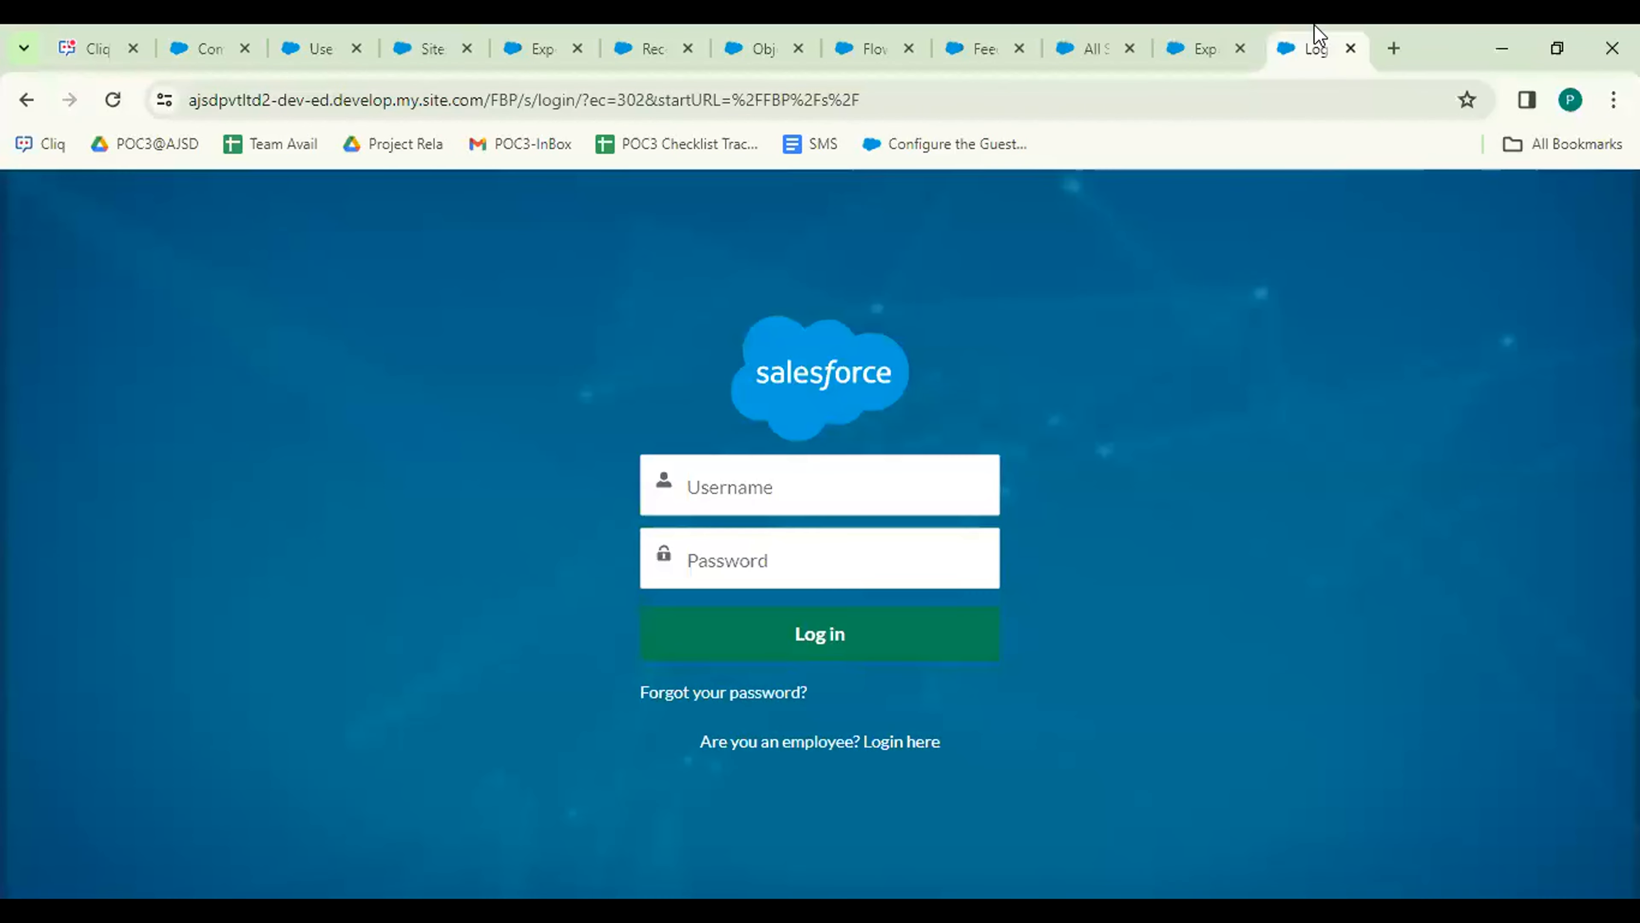
click(1216, 52)
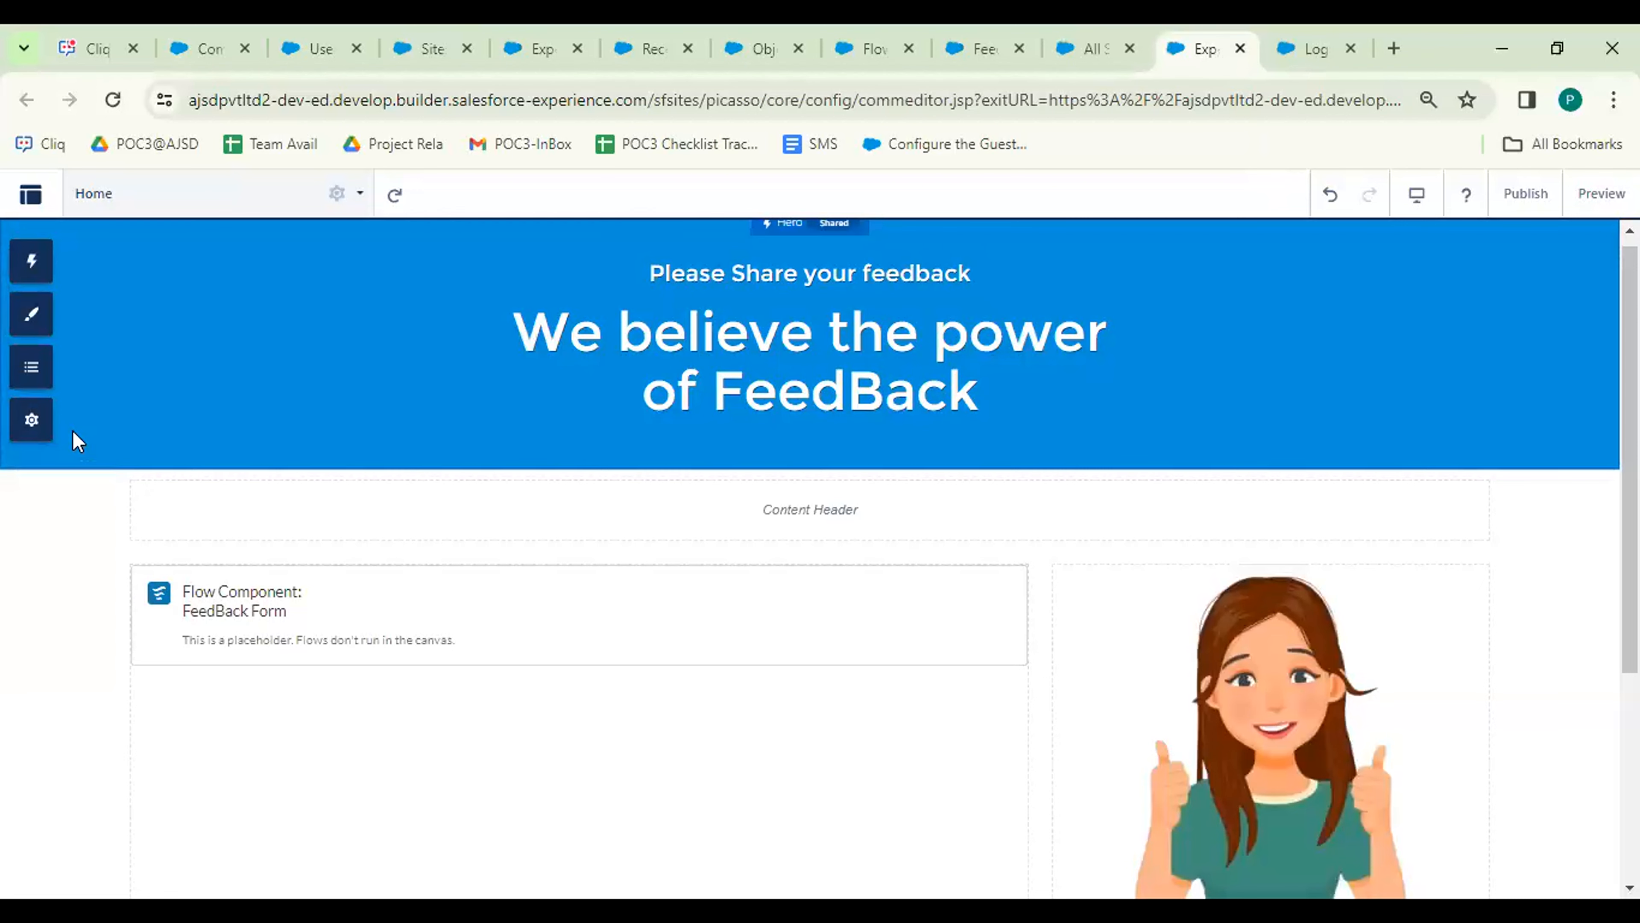
click(36, 429)
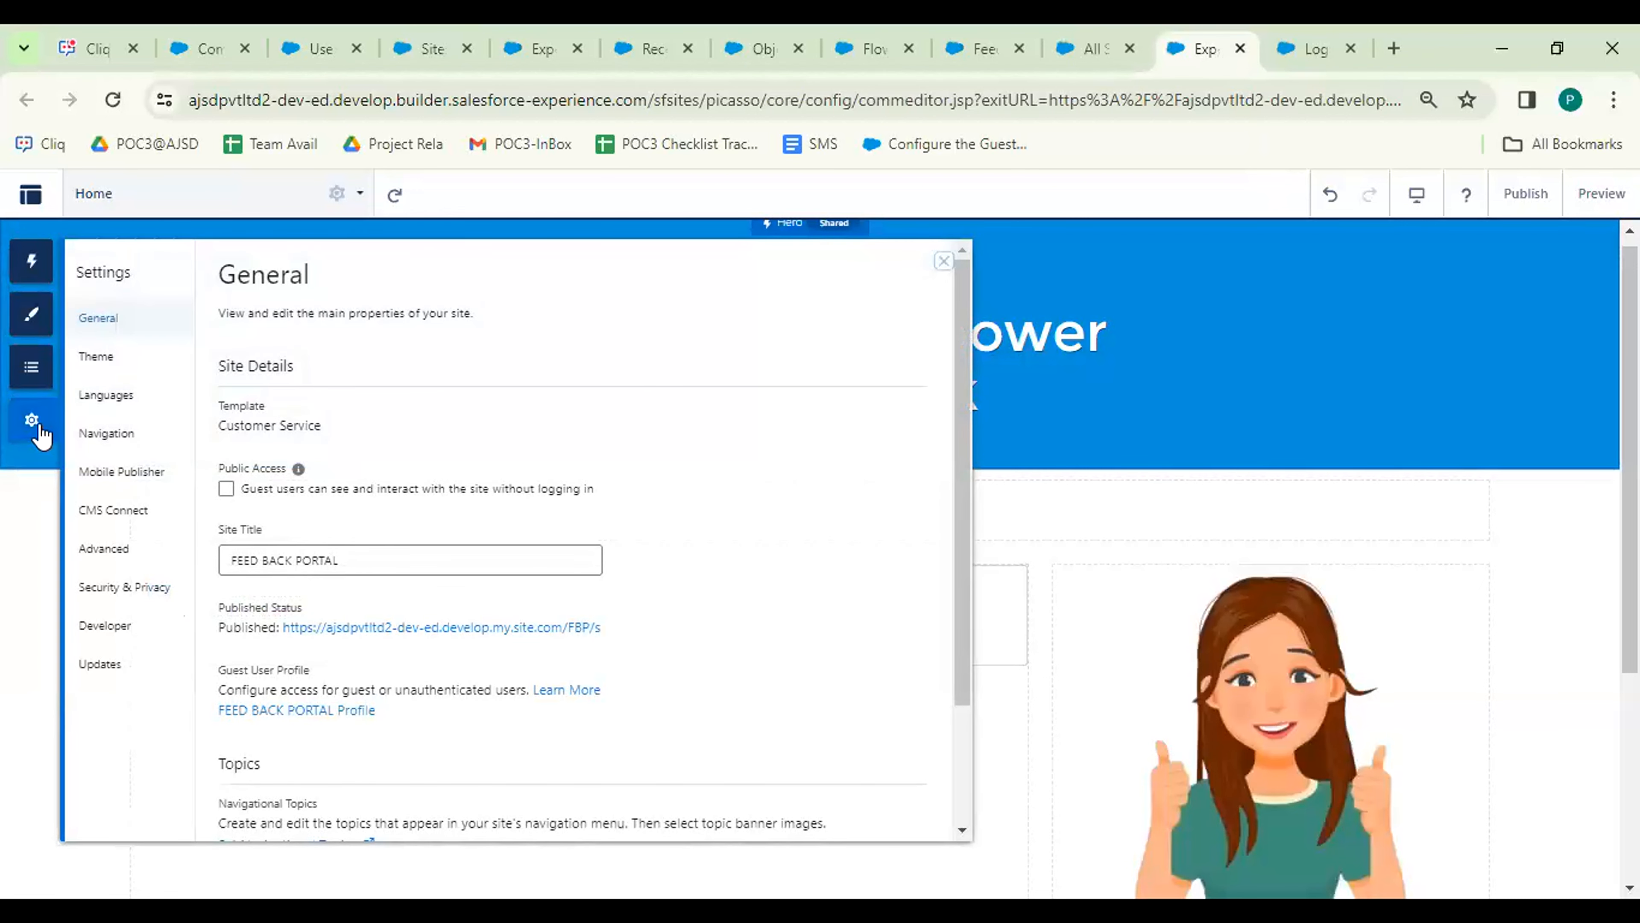
click(227, 490)
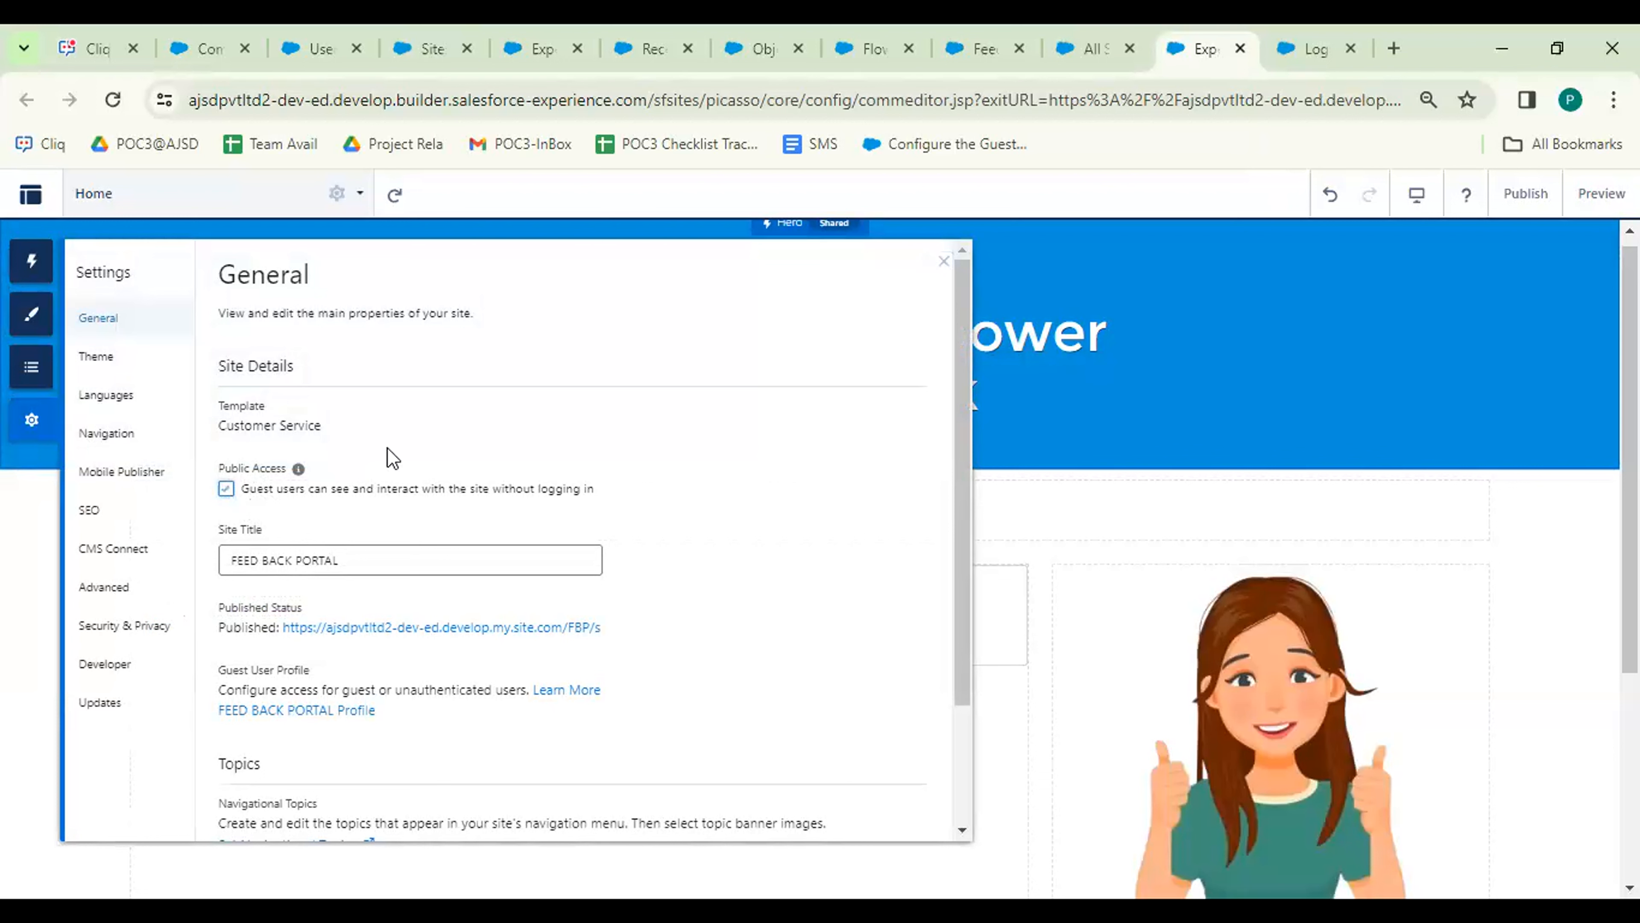
click(944, 262)
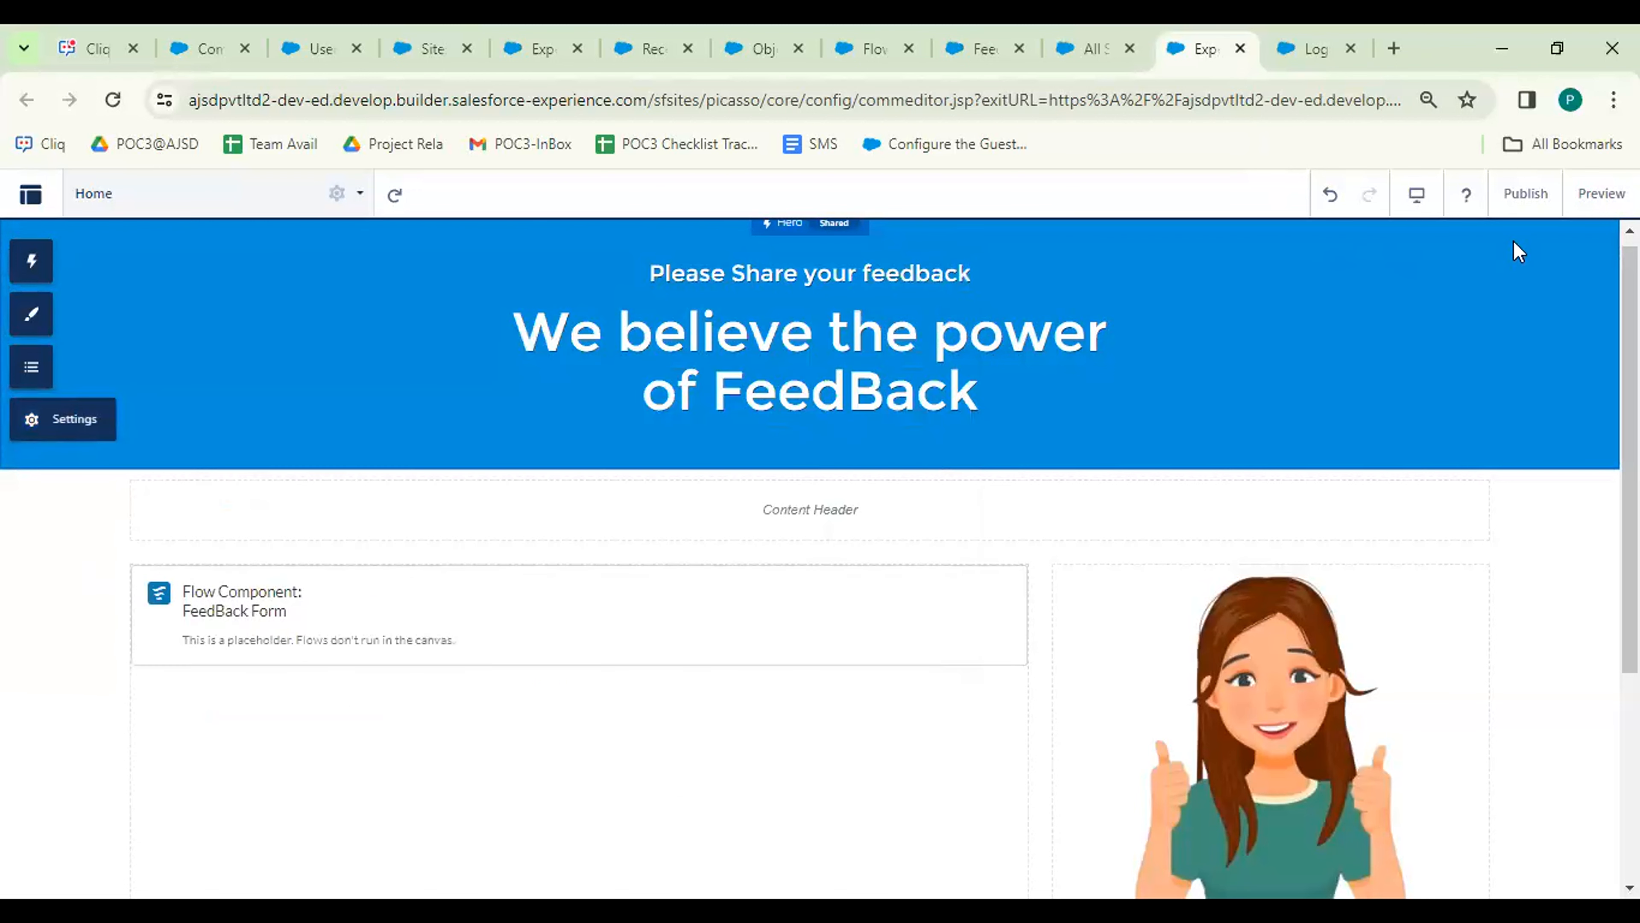
Republish the site with guest access enabled.
click(1521, 200)
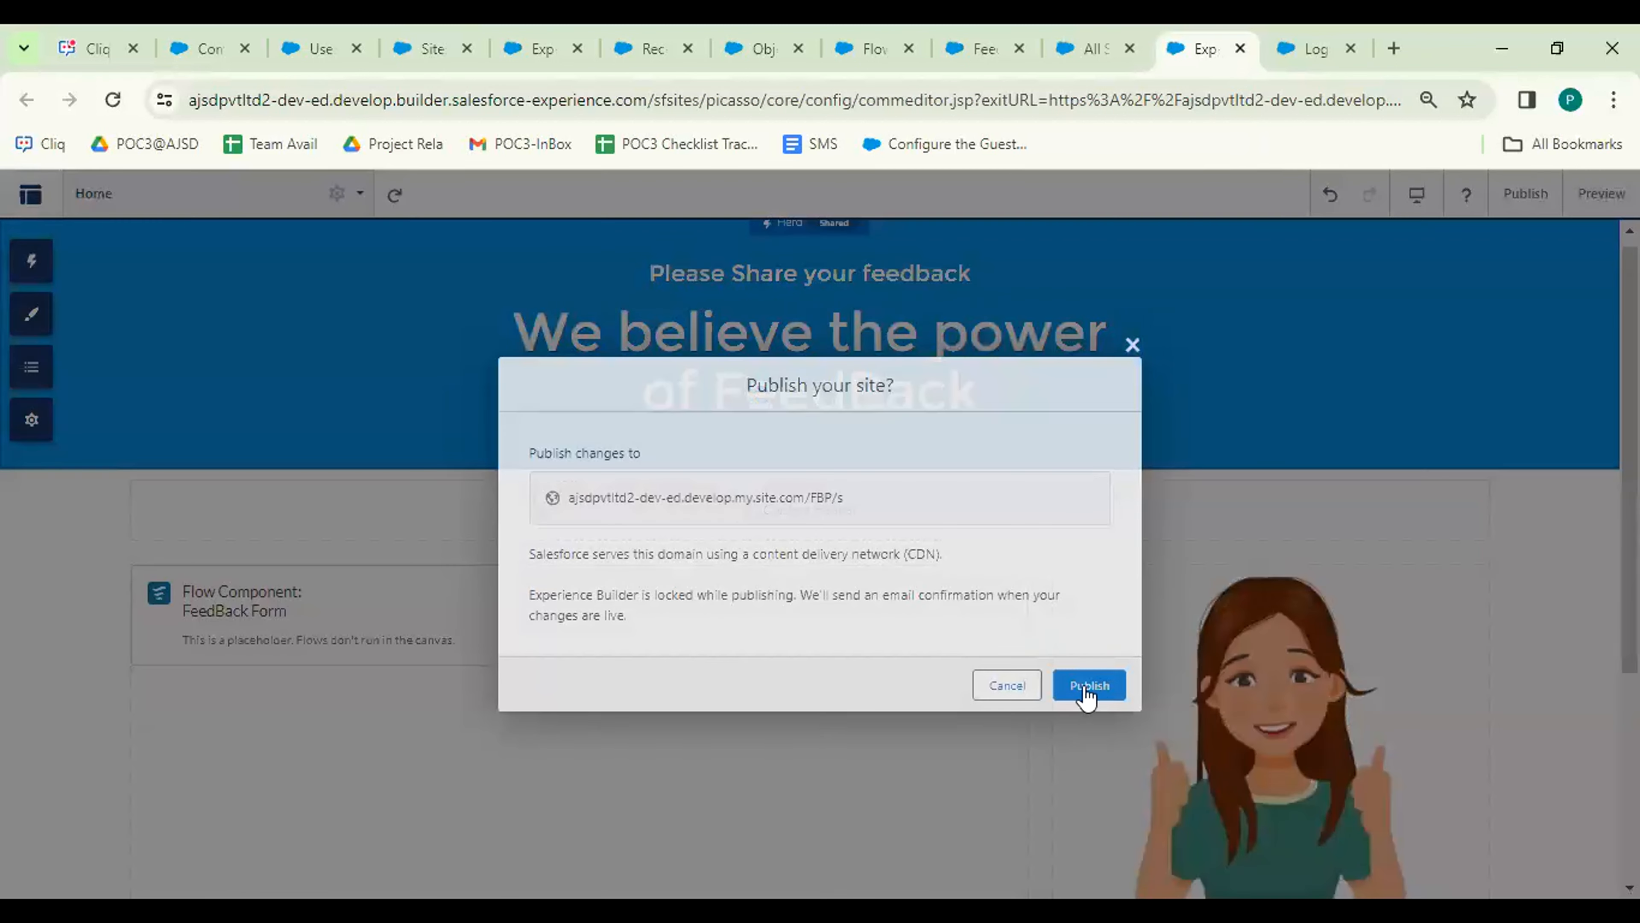
click(1082, 686)
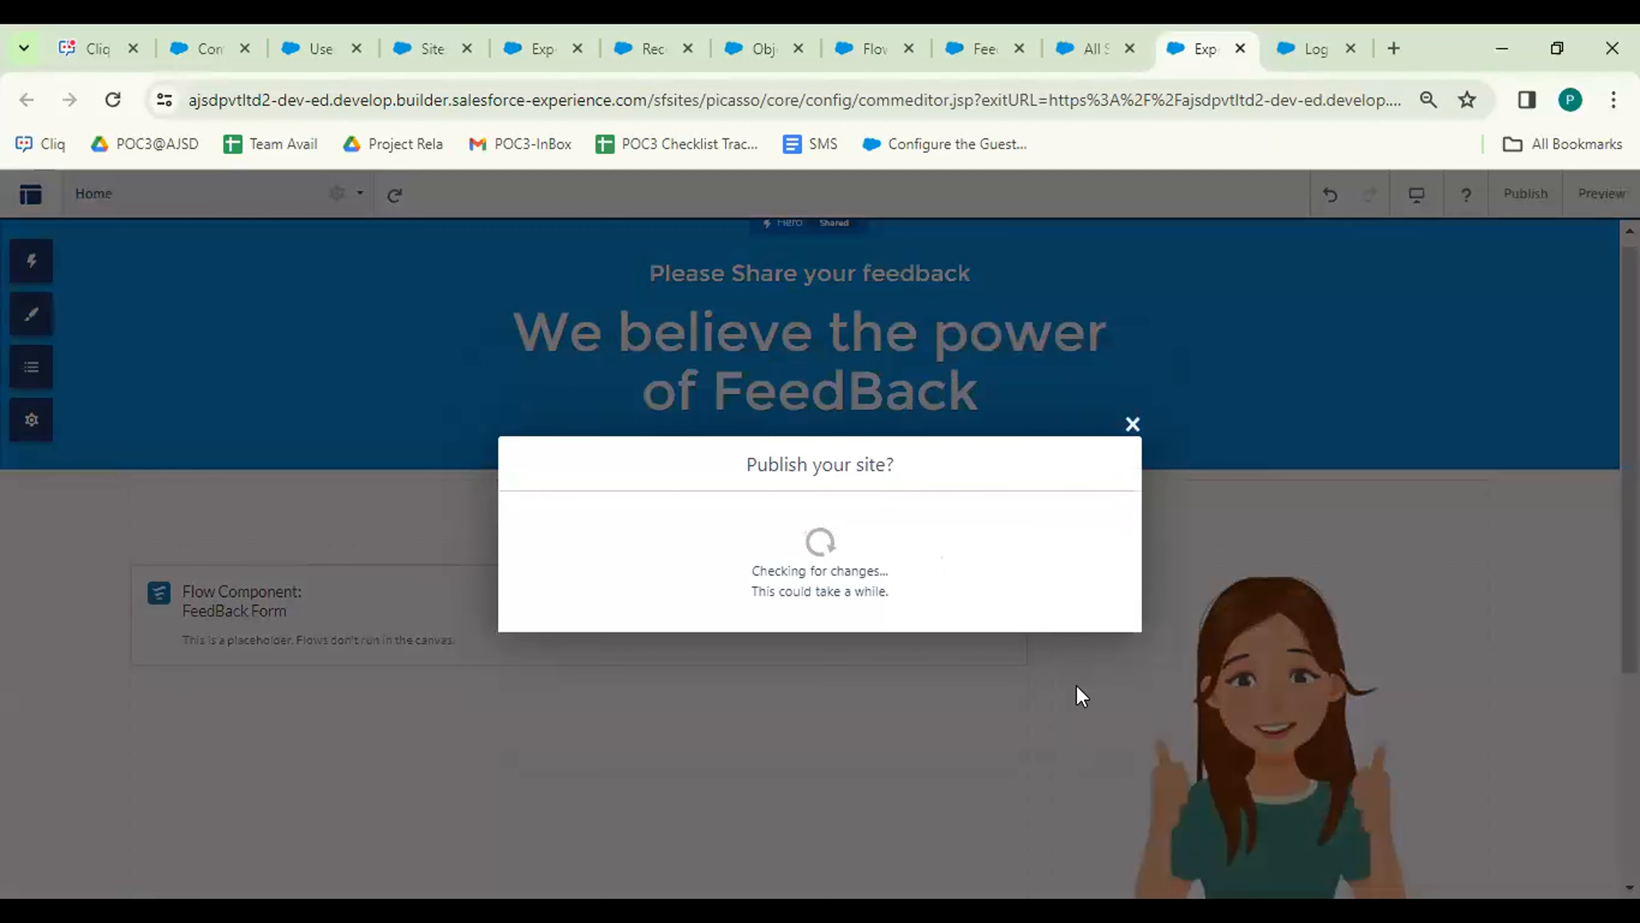
click(1096, 620)
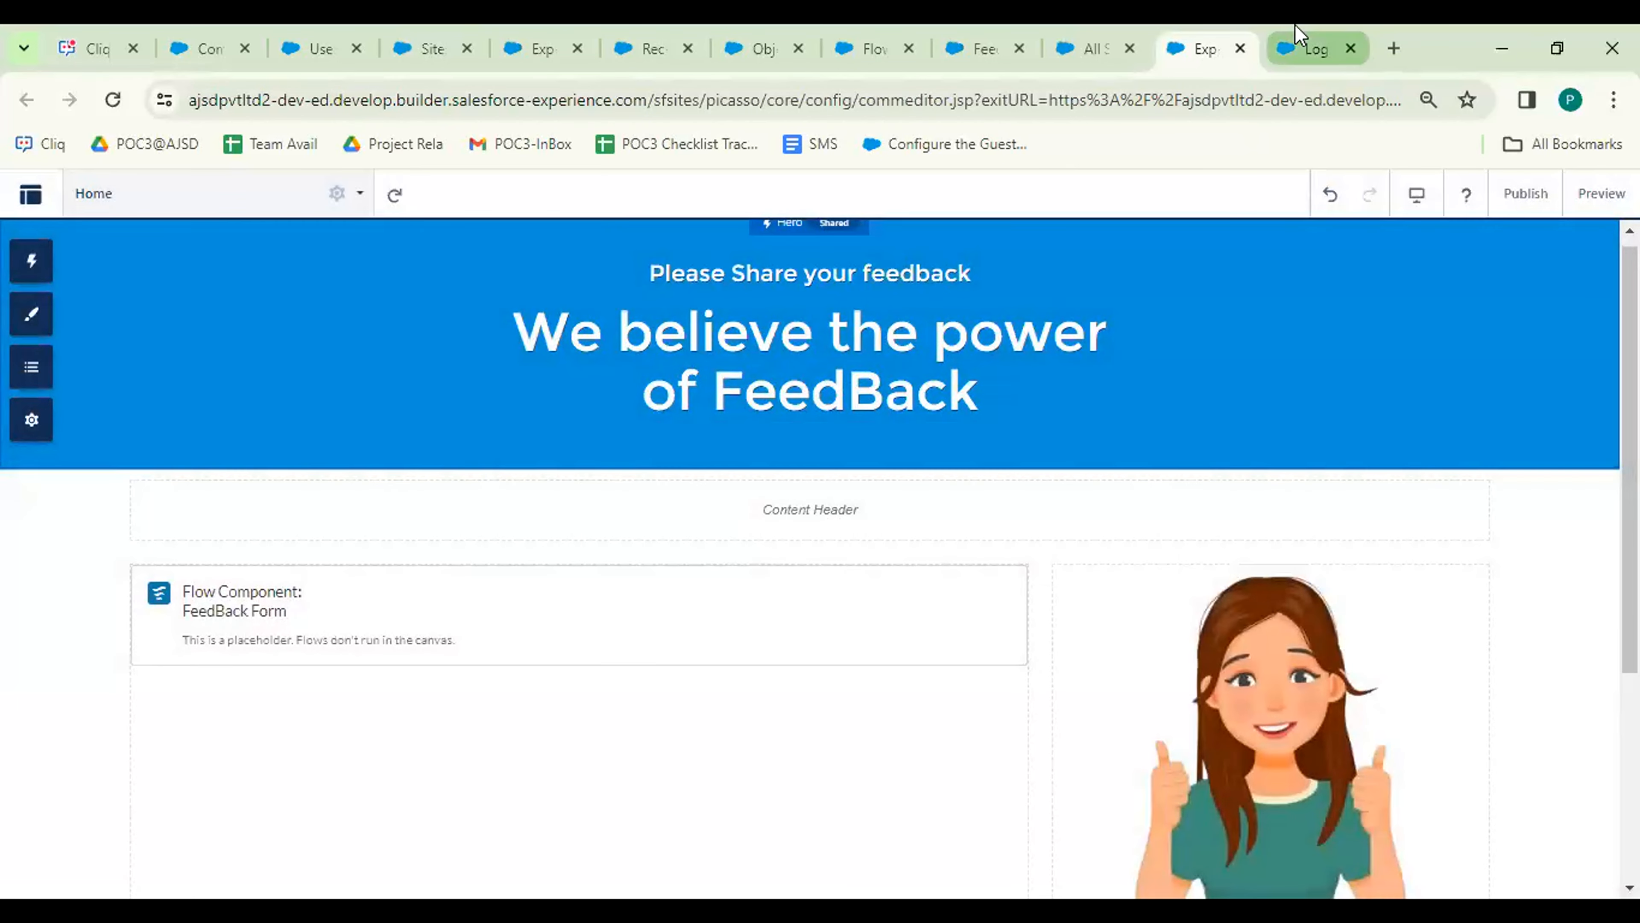
Reload the public site page in the login tab, then close that tab.
click(1295, 27)
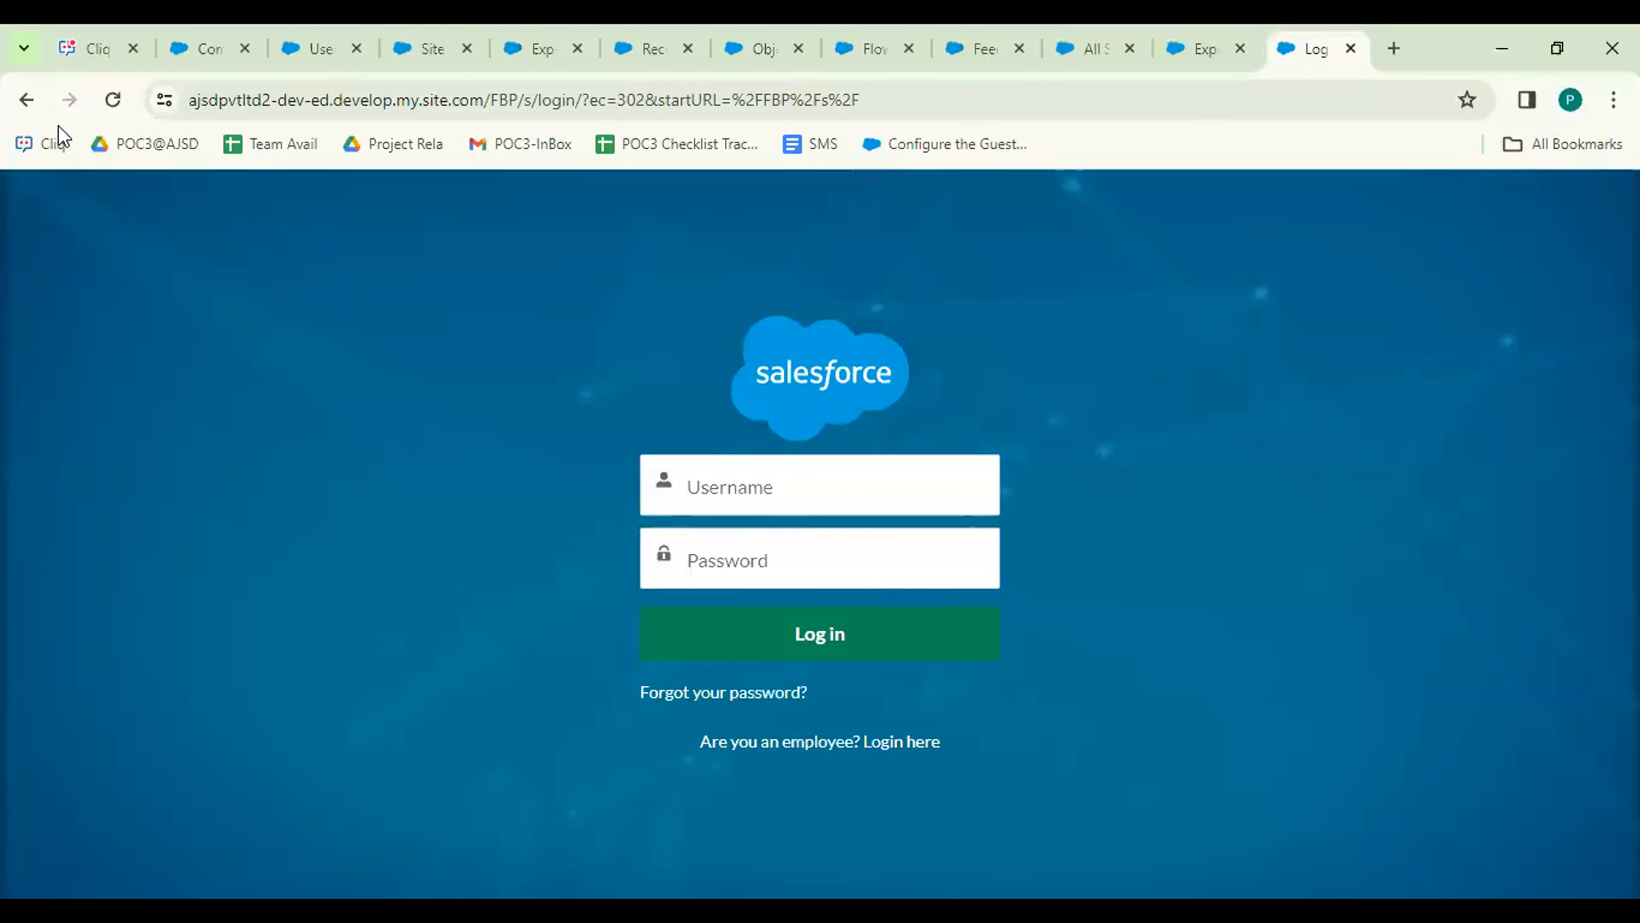
click(116, 104)
click(1350, 50)
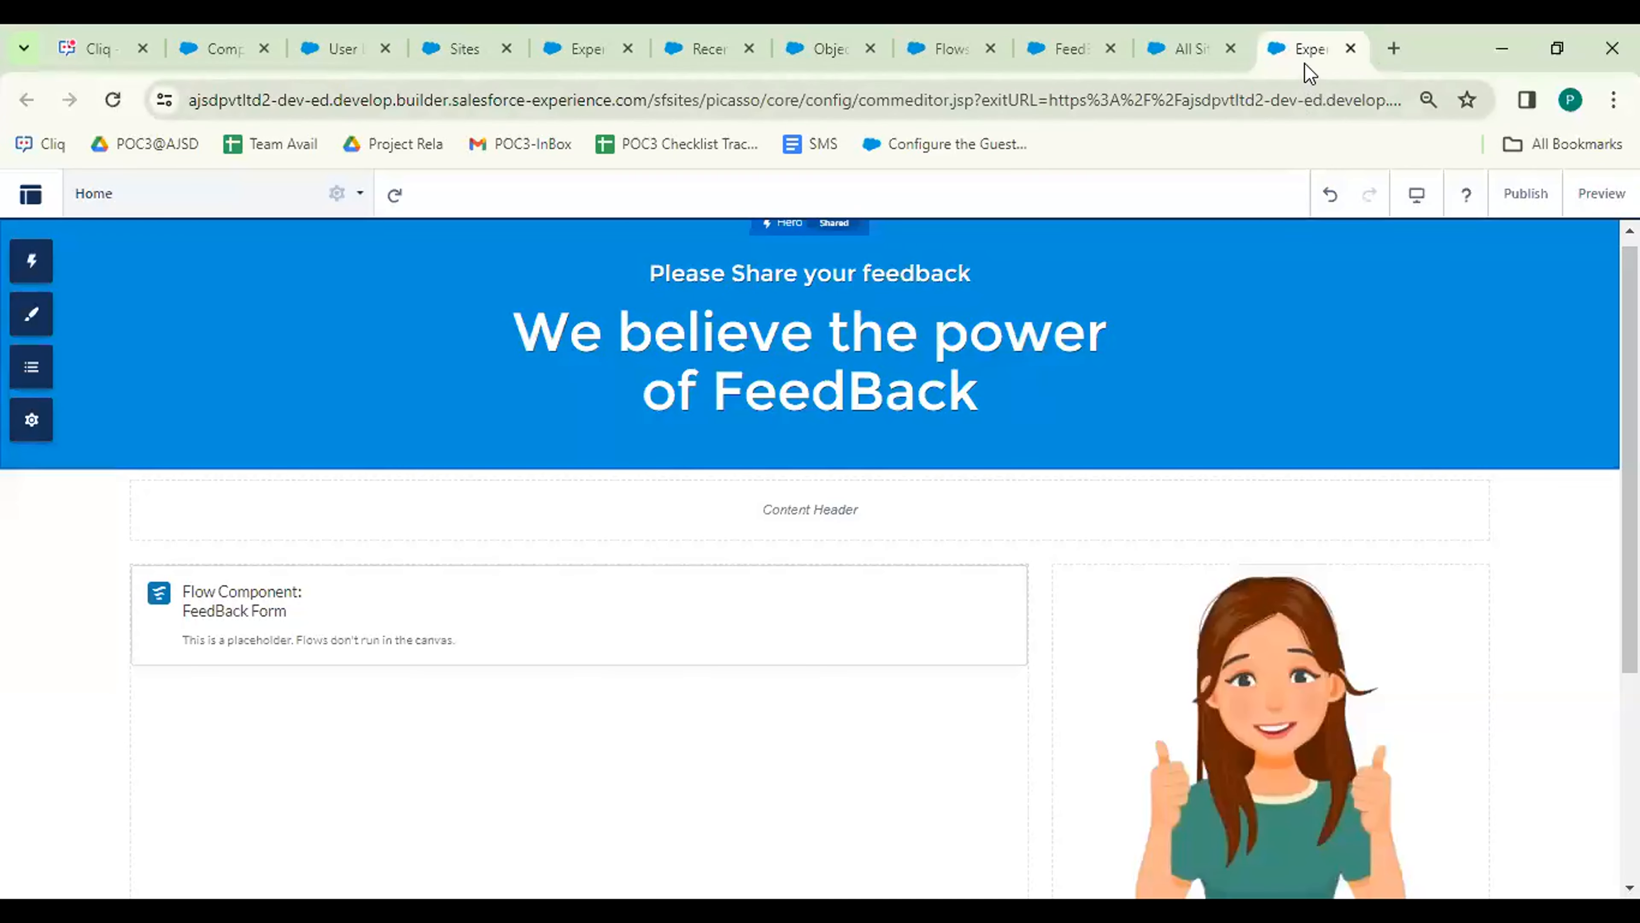
Verify Public Access is still on in Settings and reload the builder.
click(32, 421)
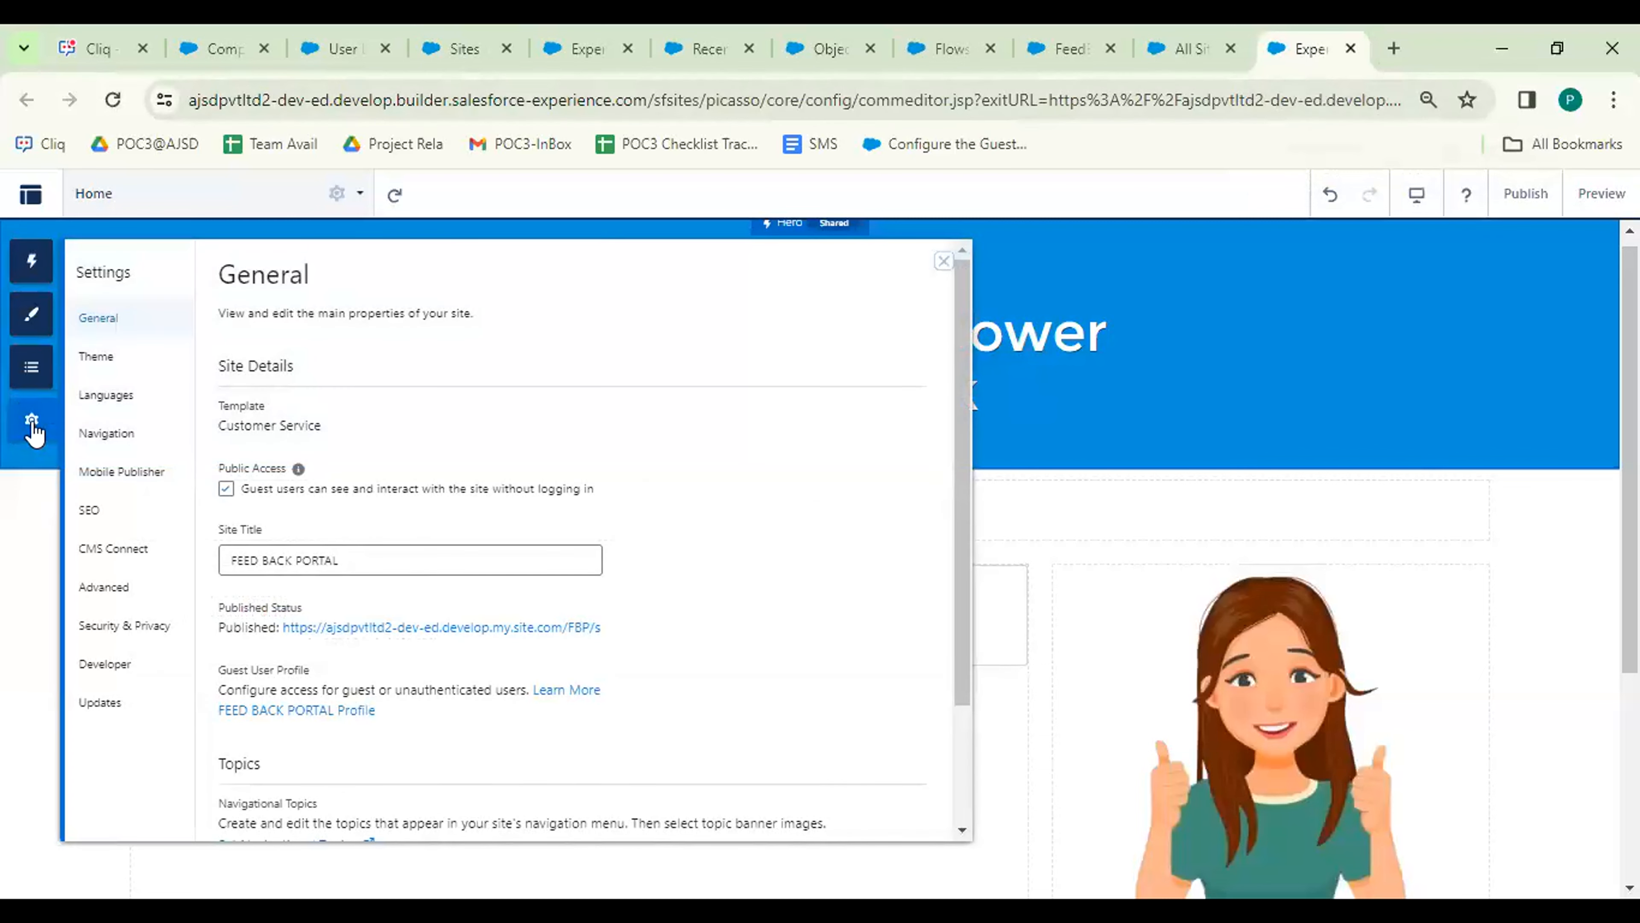
click(946, 261)
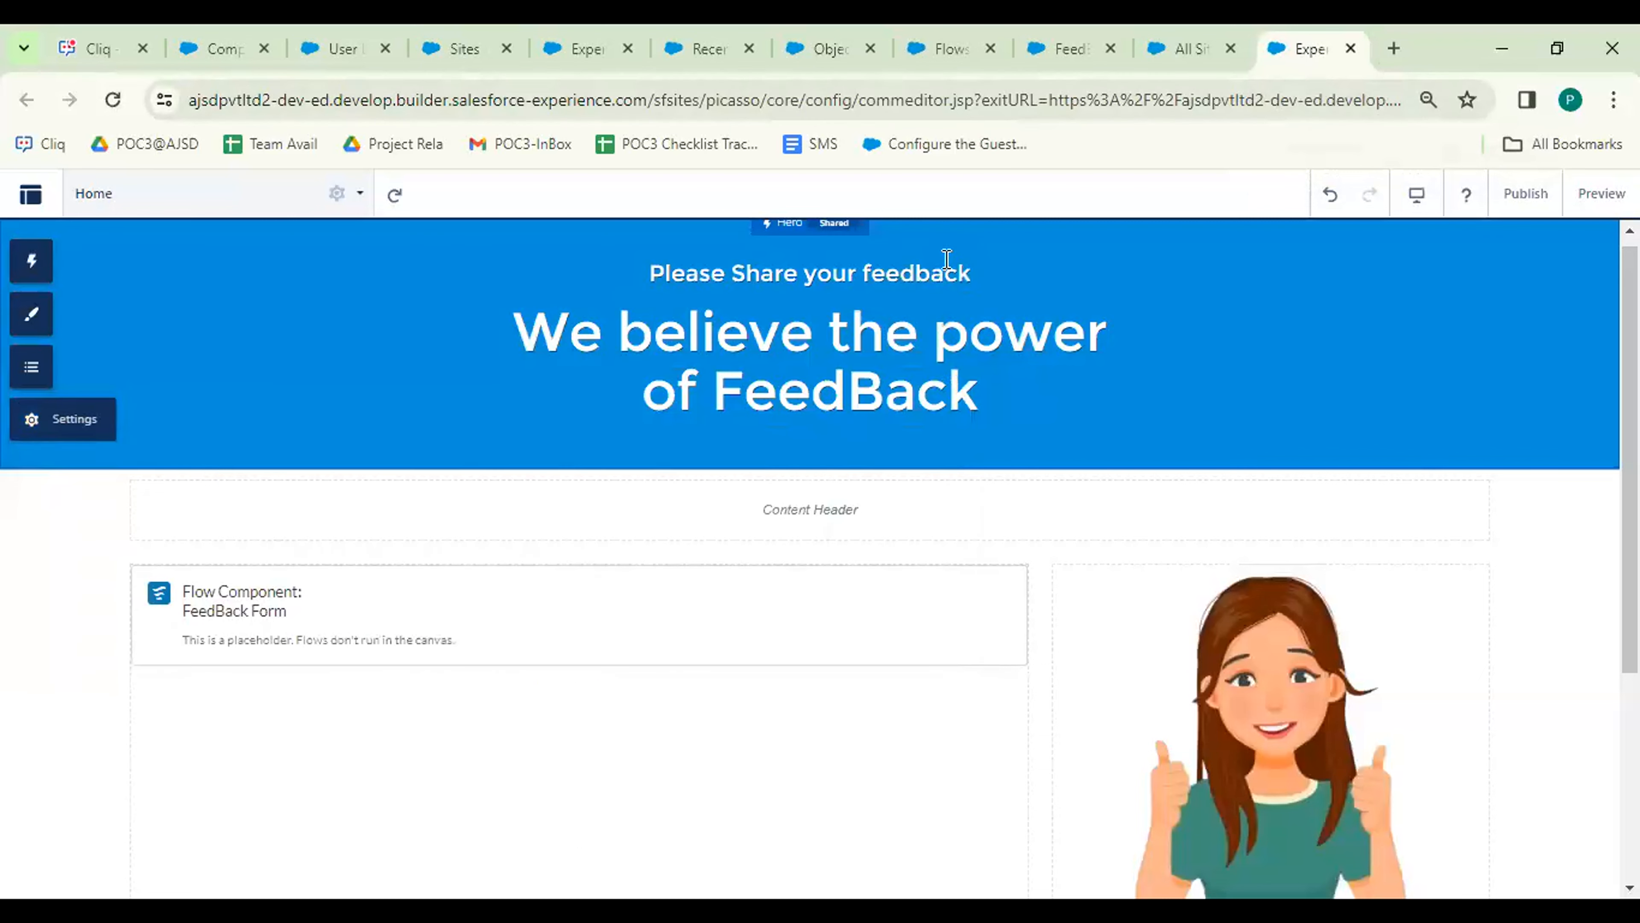
click(114, 107)
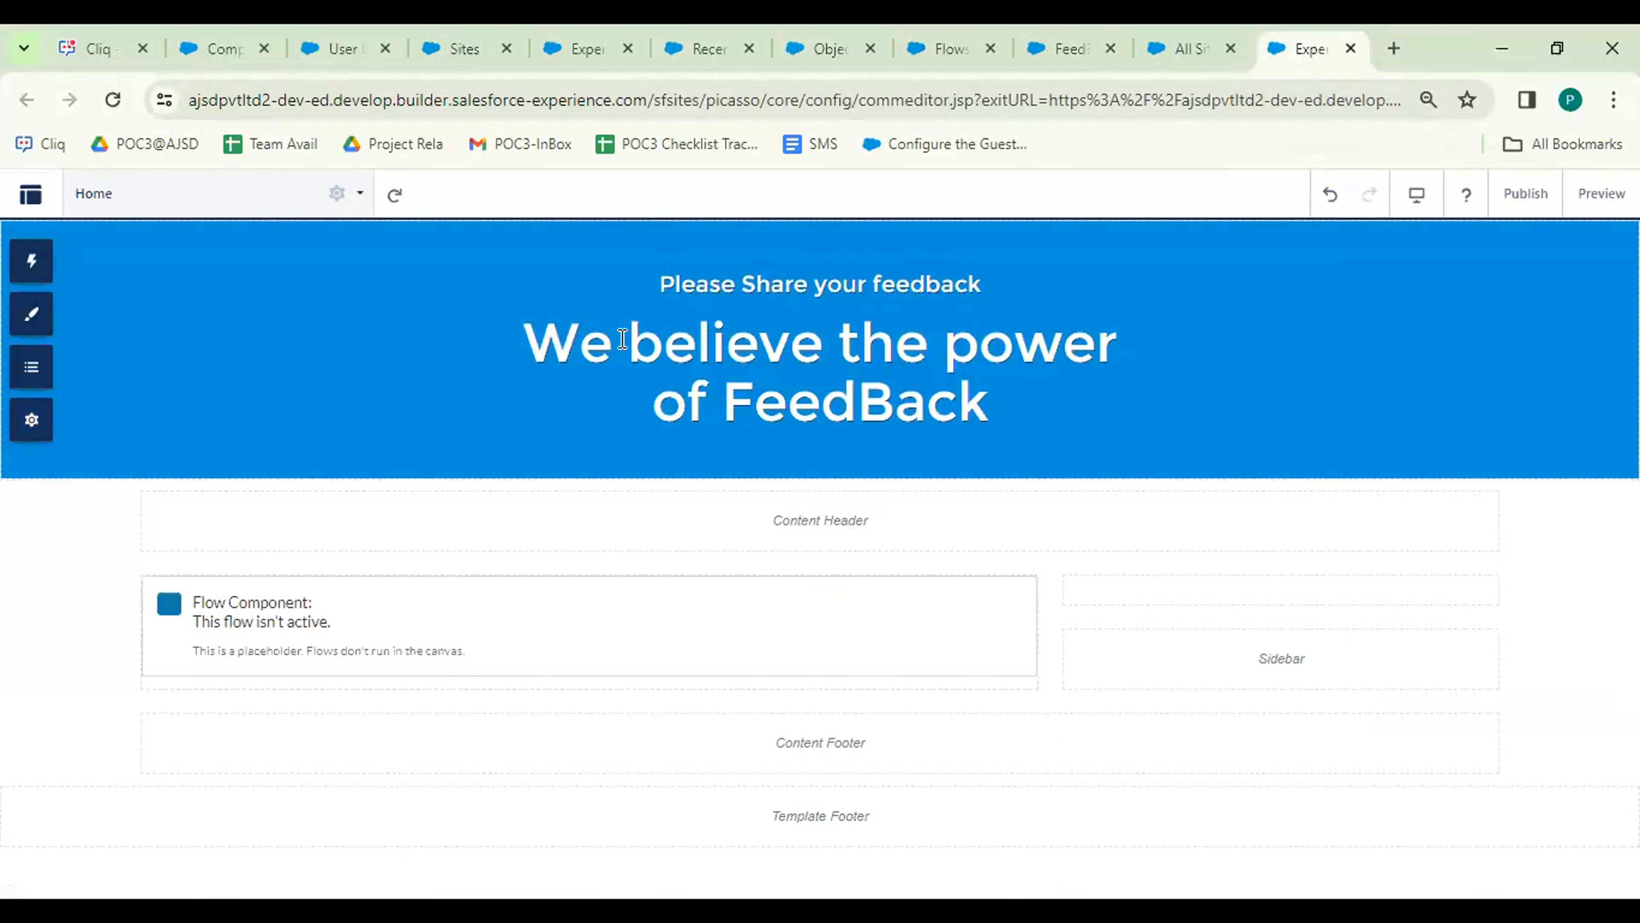
Publish again, dismiss the no-changes notice, and open a new blank browser tab.
click(1525, 195)
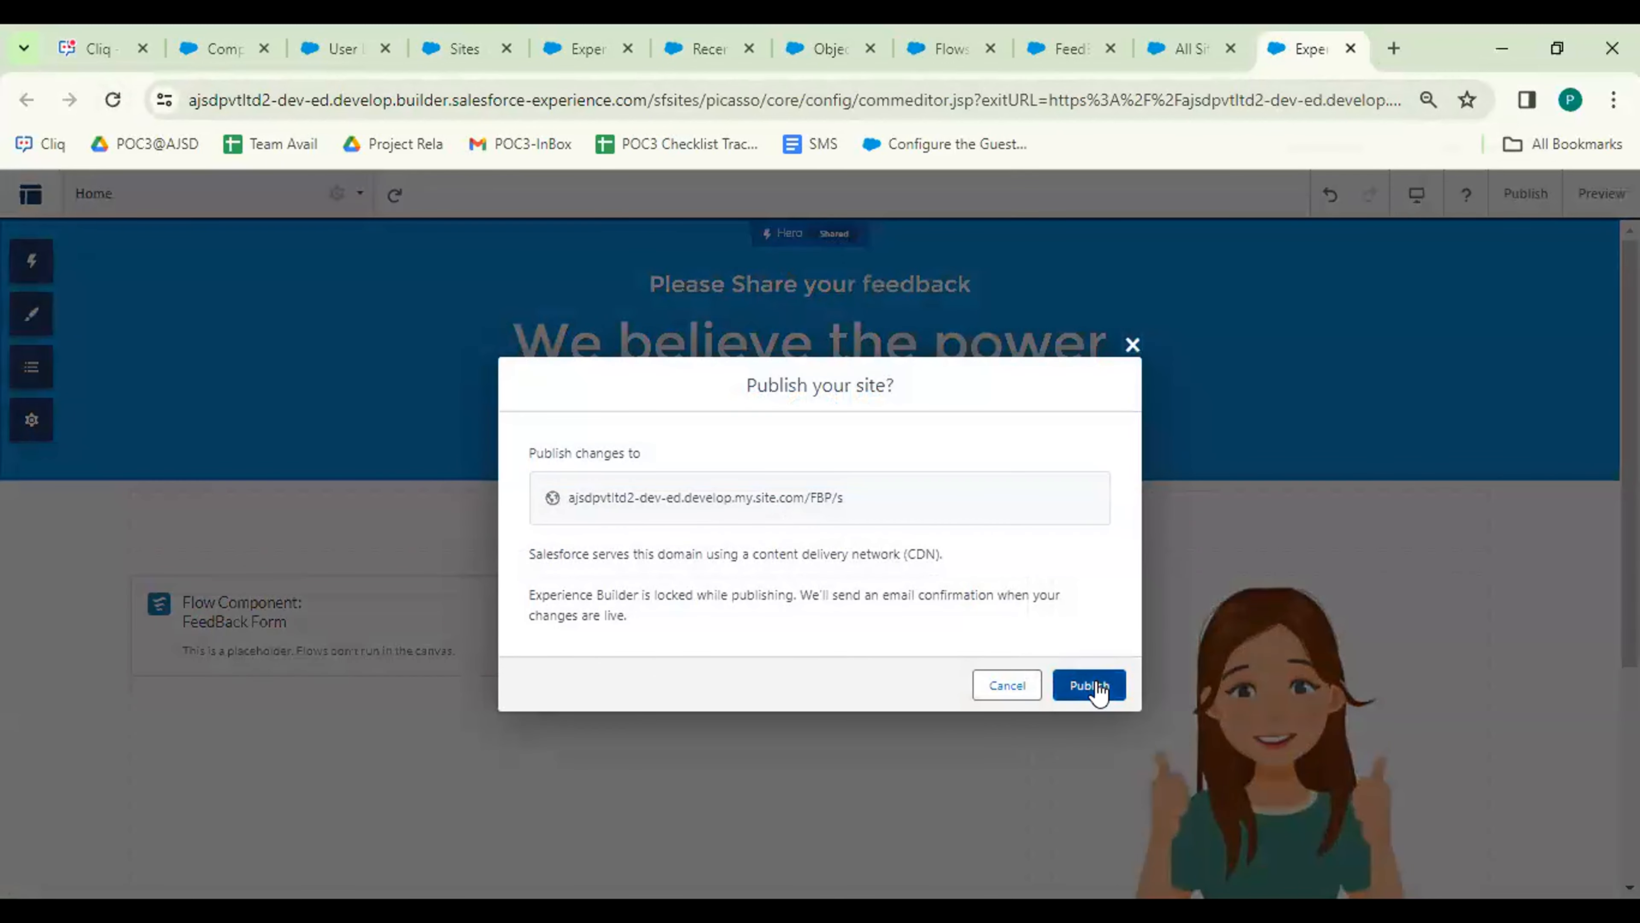
click(1098, 687)
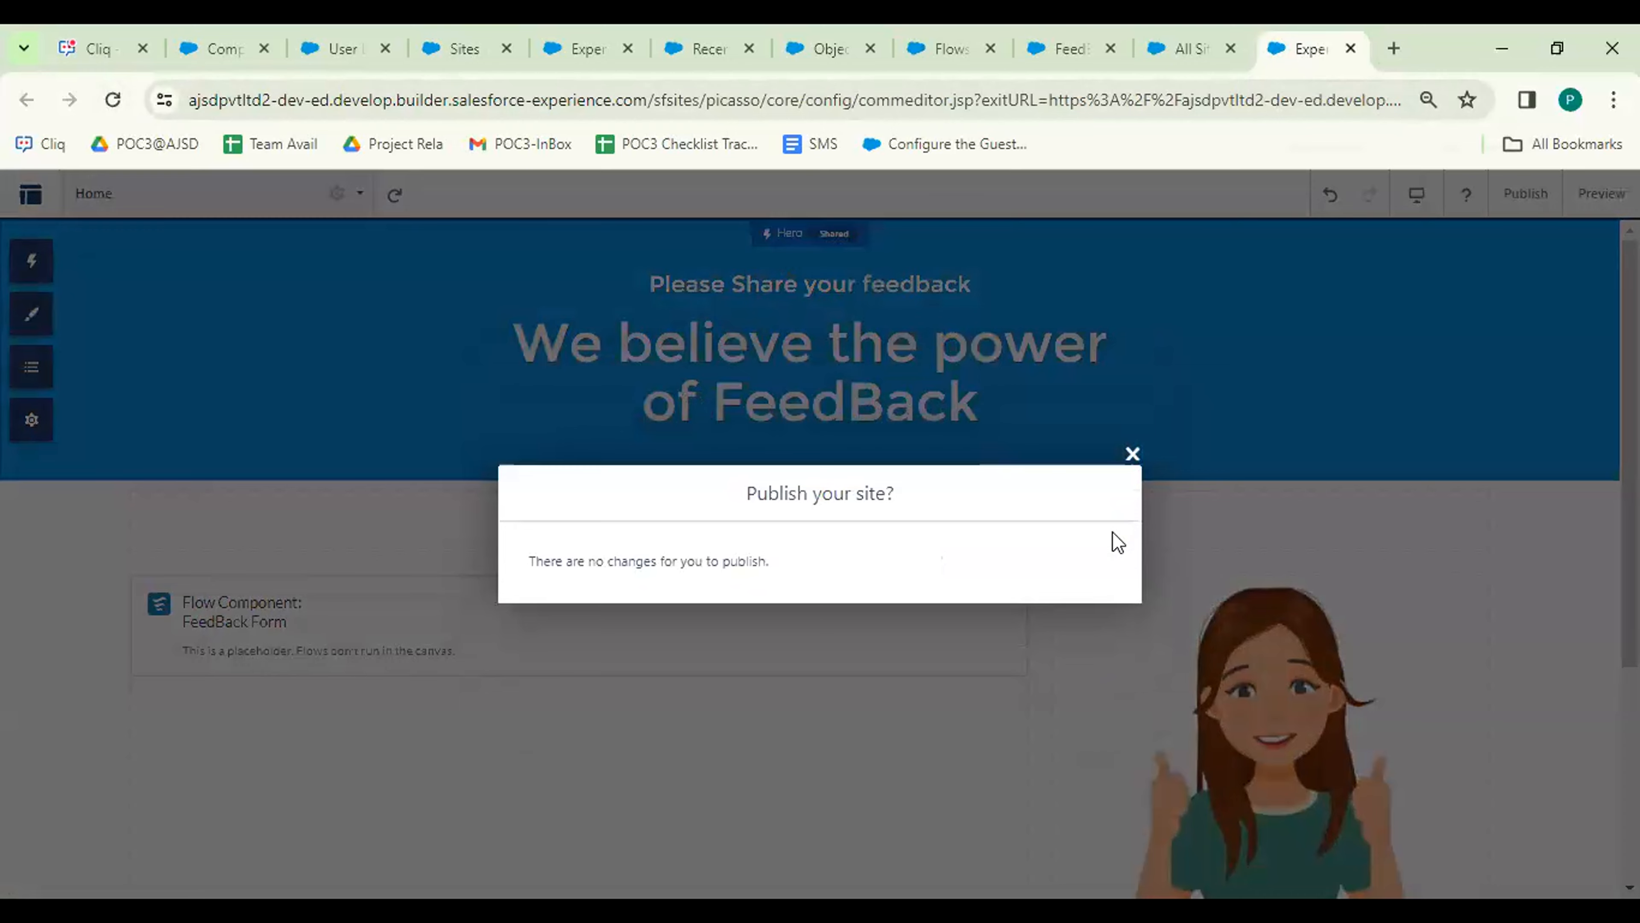
click(1133, 455)
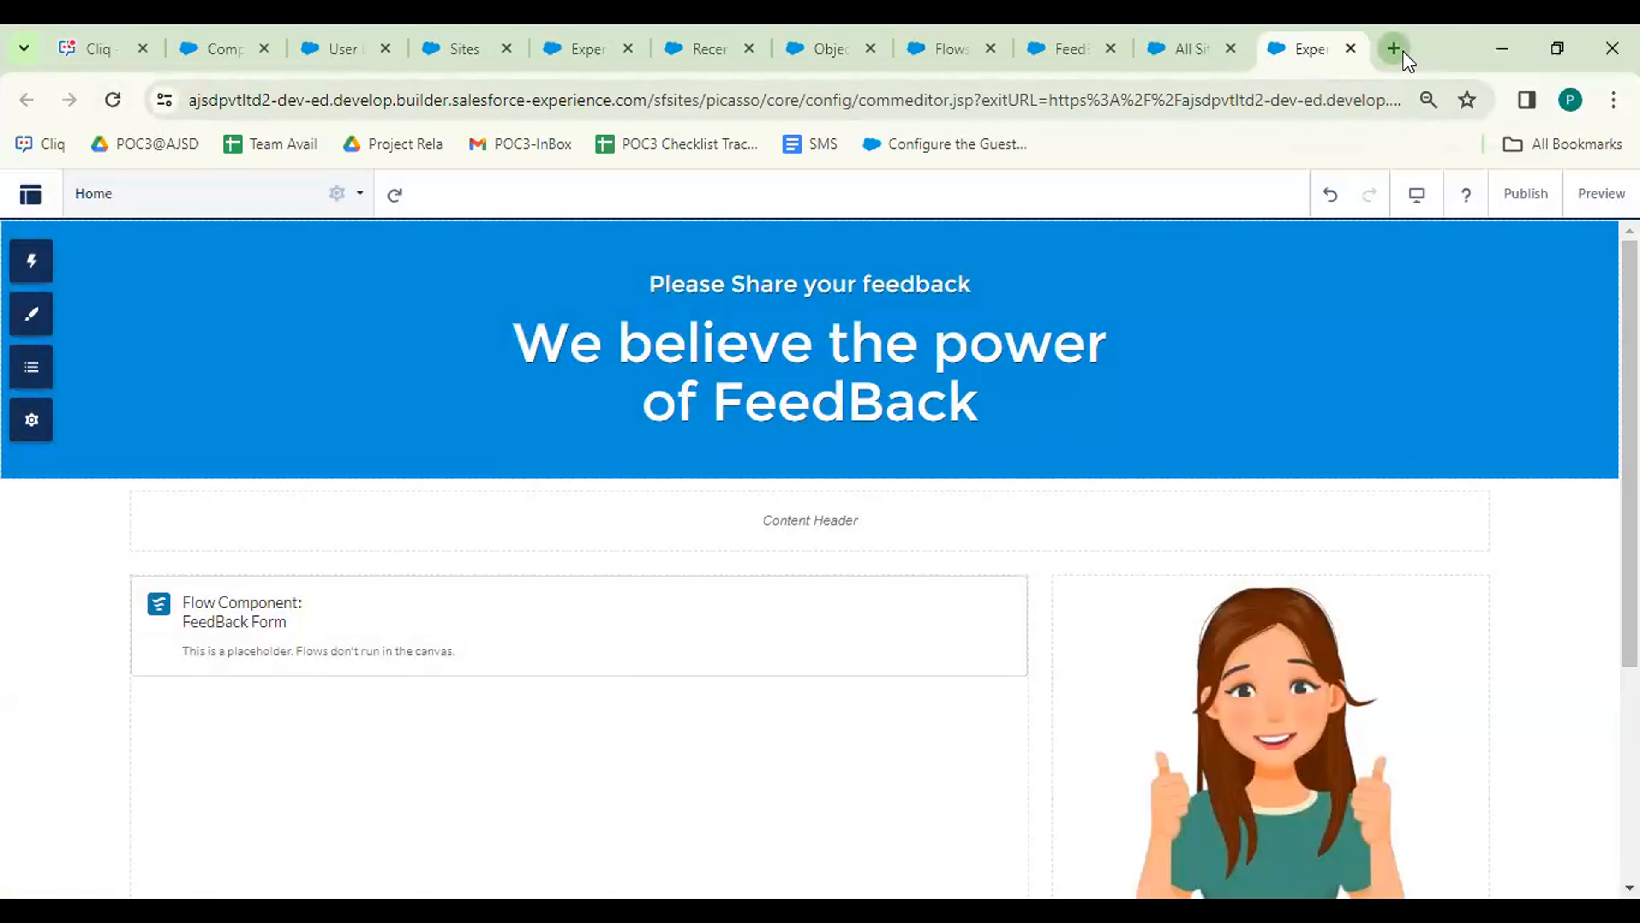
click(1400, 50)
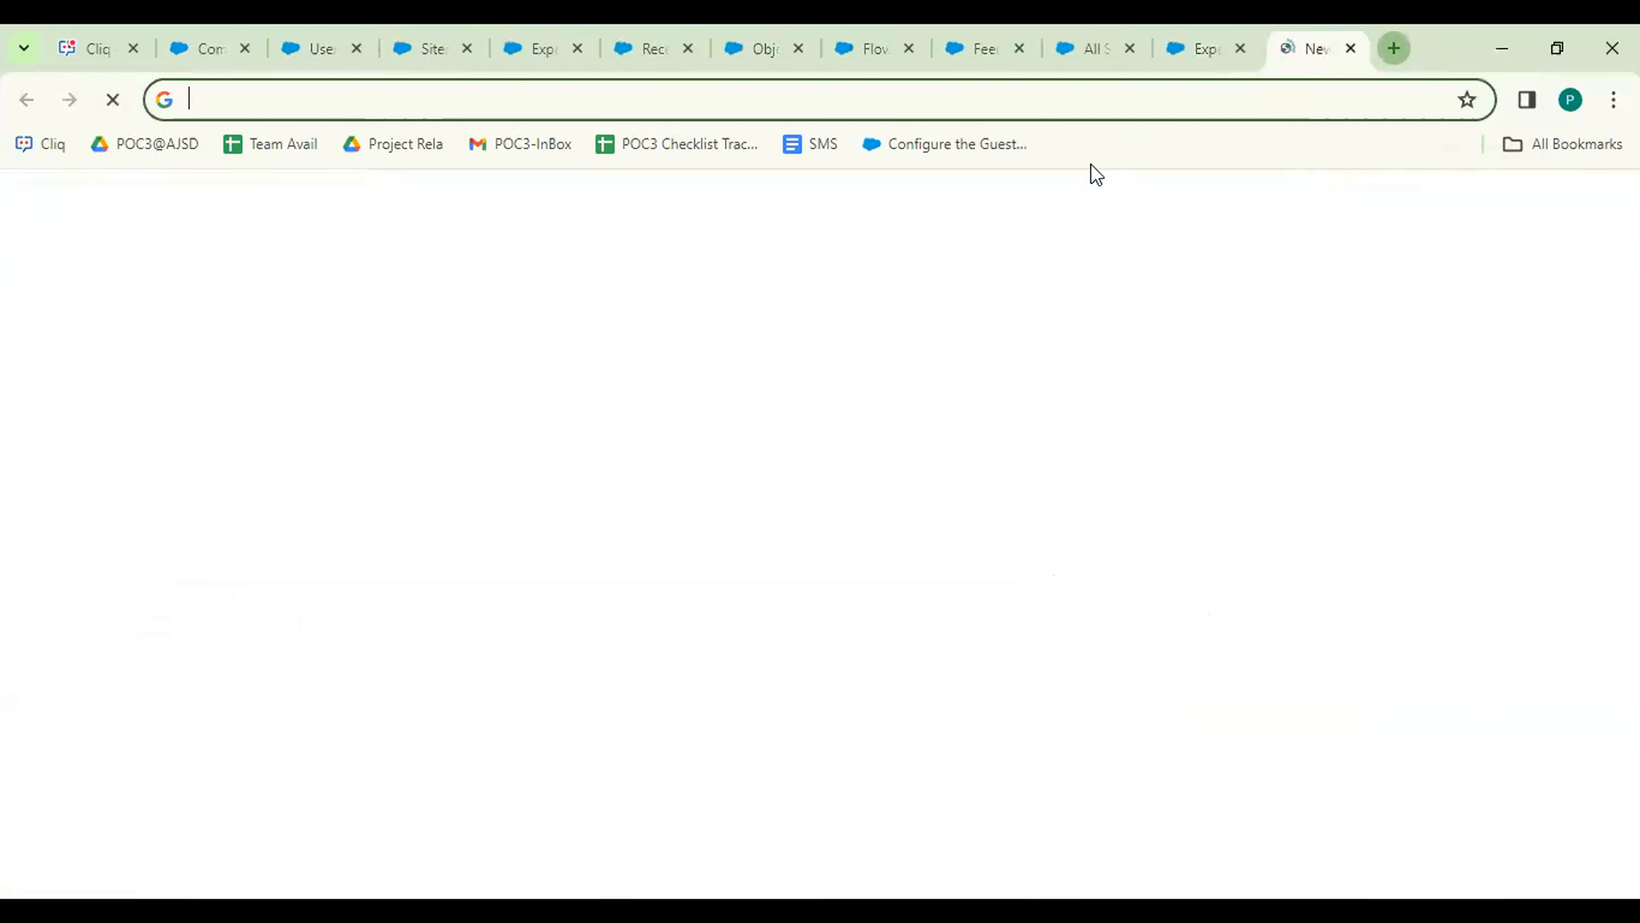
Load the public site address without its 'URL' prefix, view the login-free home page, and return to the builder.
click(1028, 115)
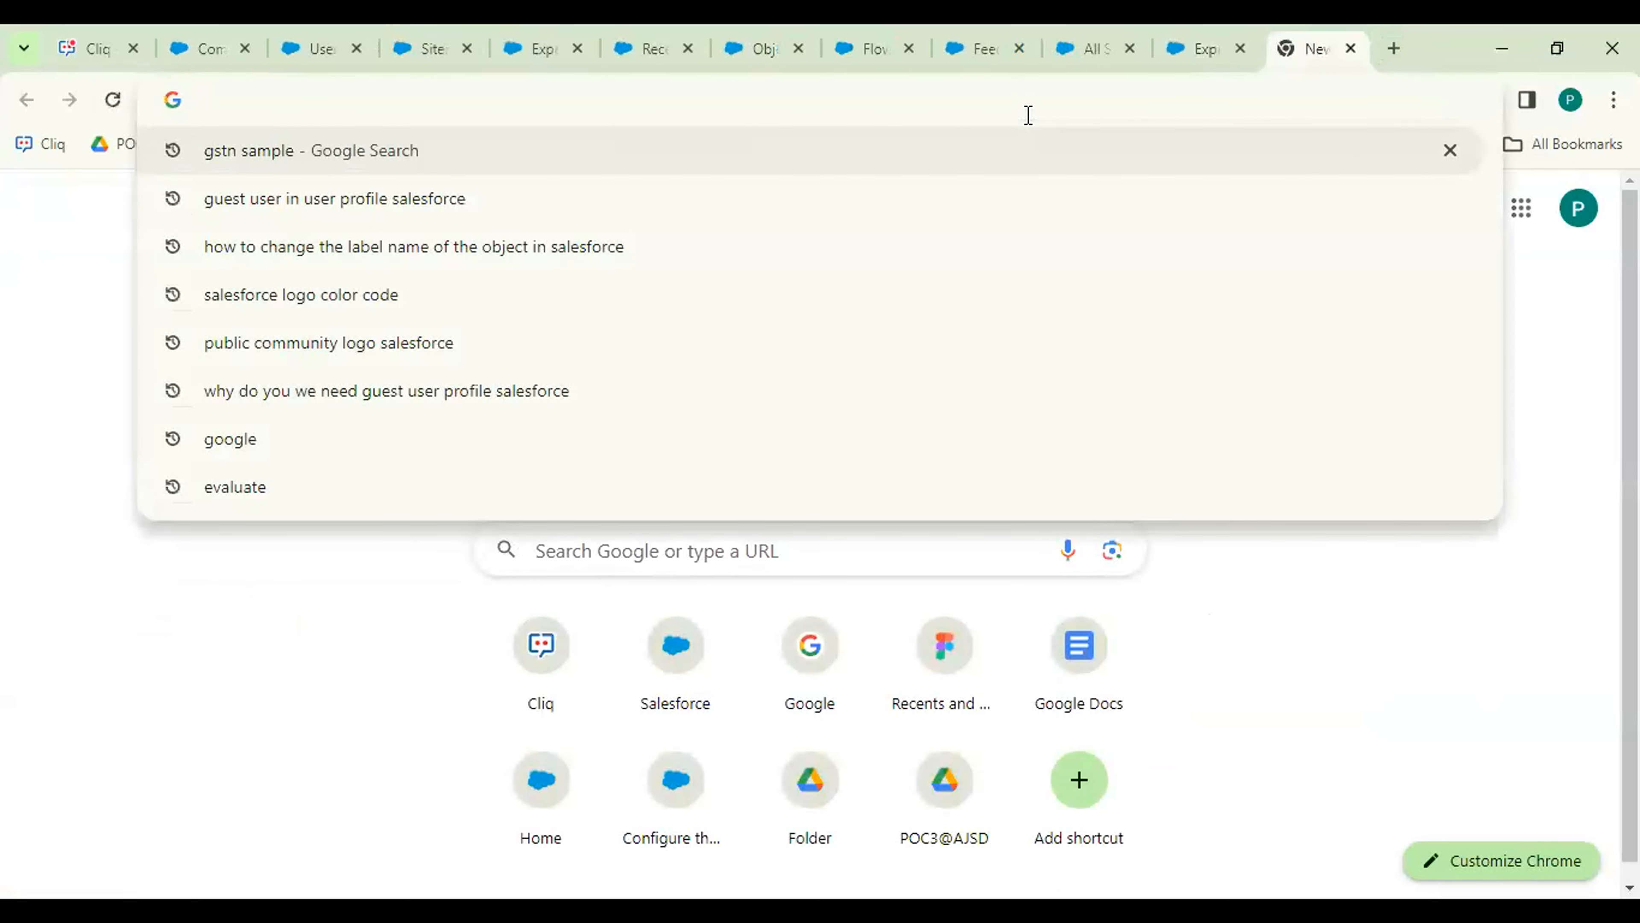
text(URLajsdpvtltd2-dev-ed.develop.my.site.com/FBP/s)
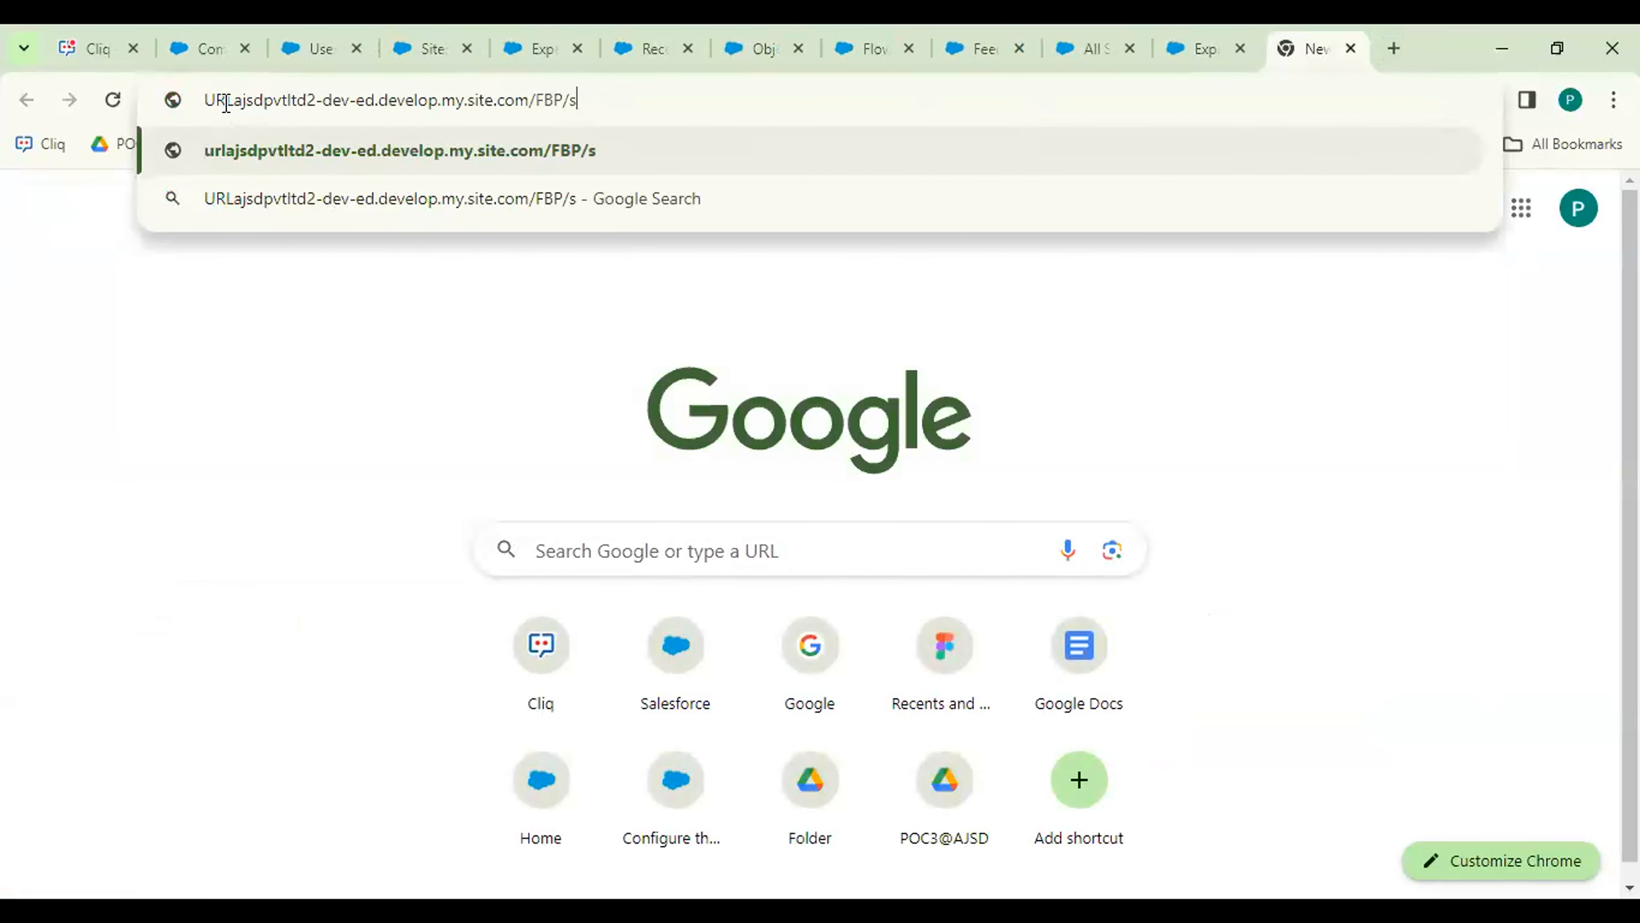
key(BackSpace)
key(BackSpace)
key(BackSpace)
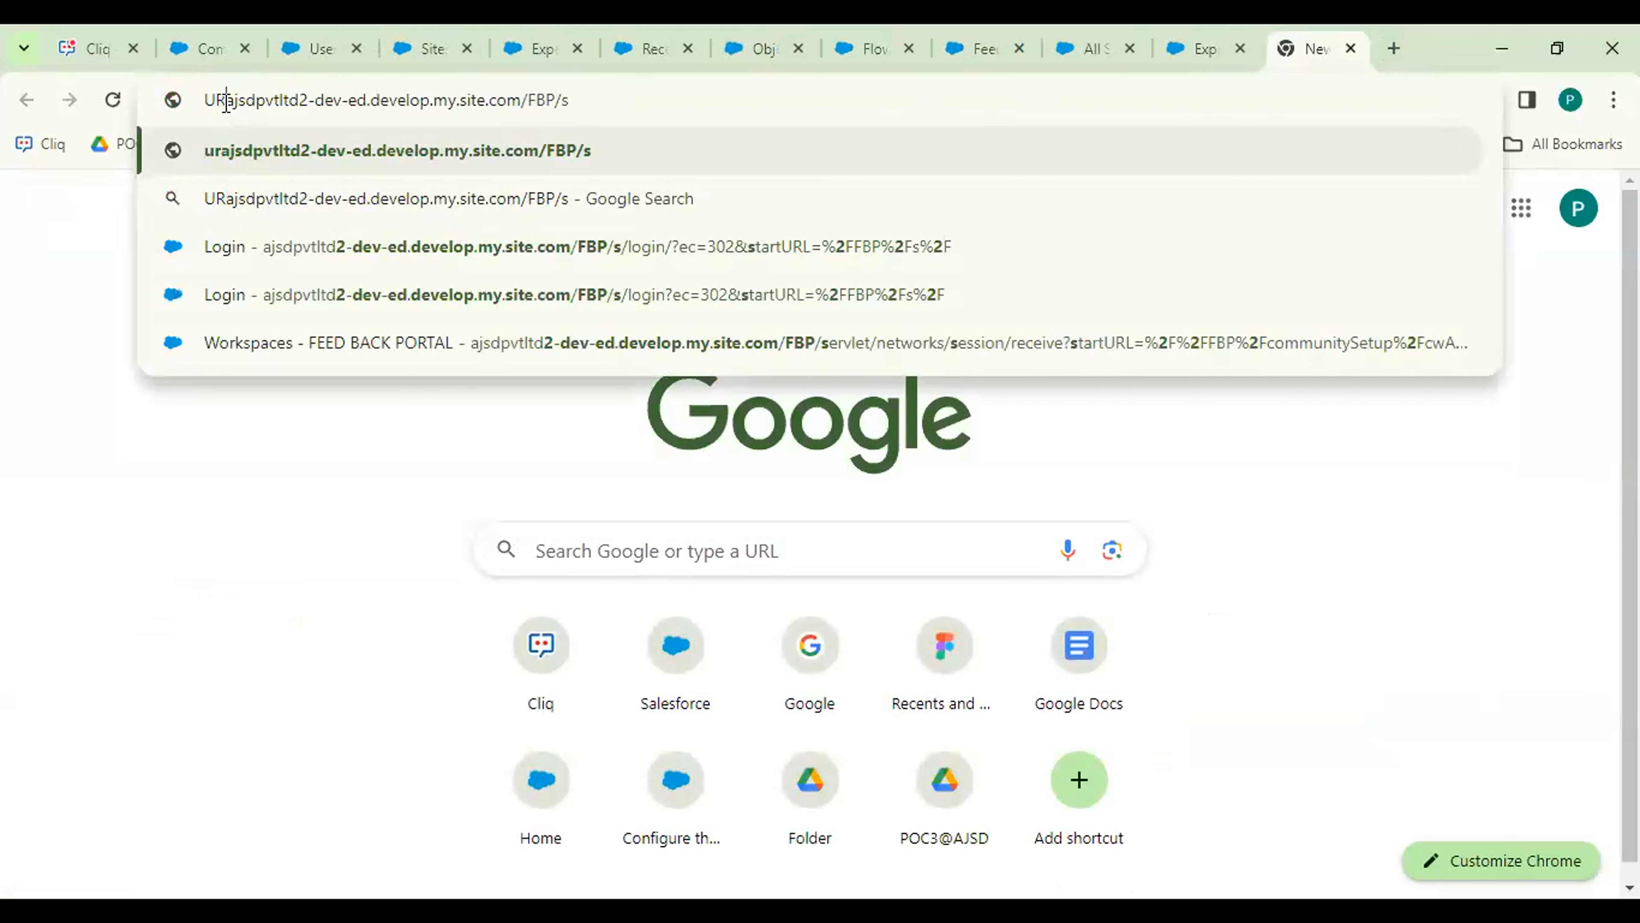
key(Return)
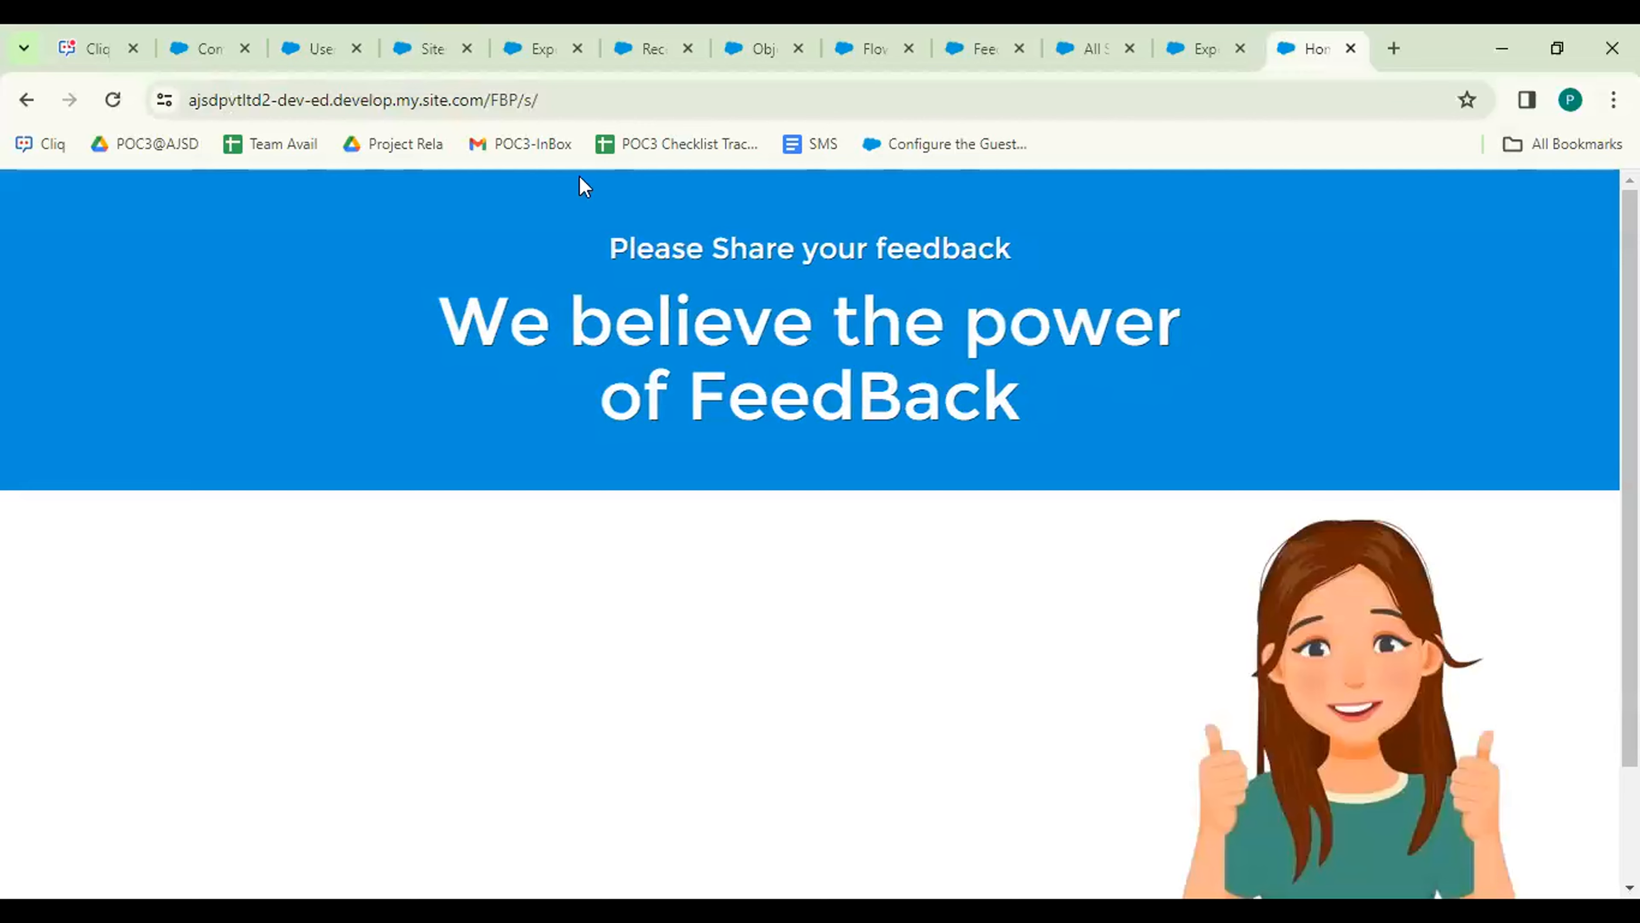
scroll(810, 534, down, 2)
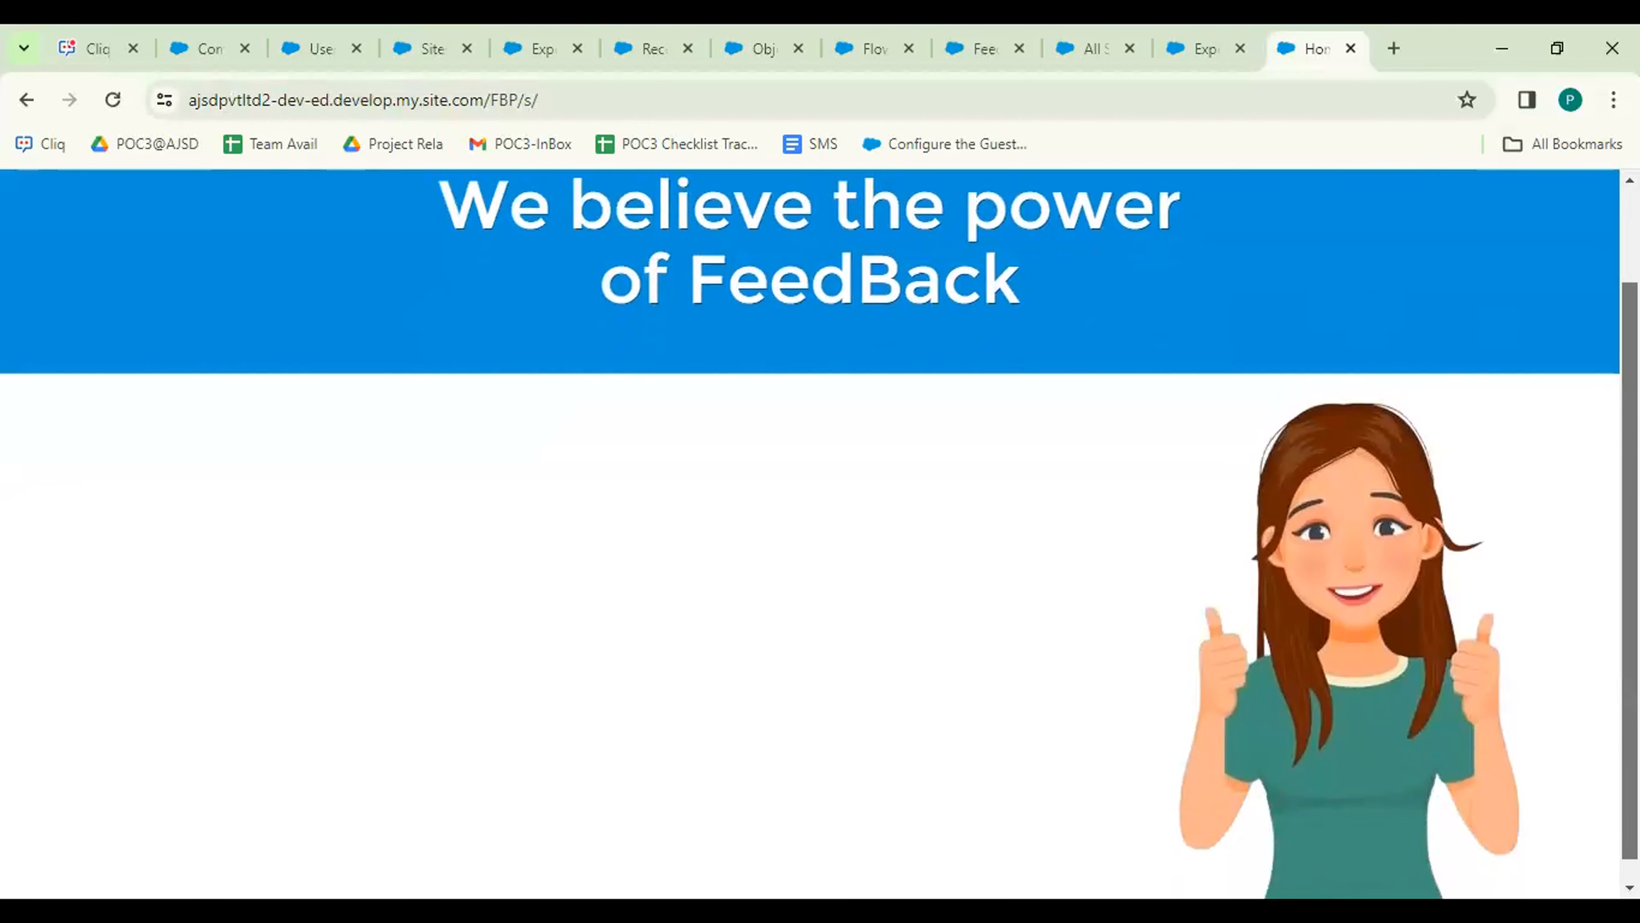
scroll(1171, 647, up, 2)
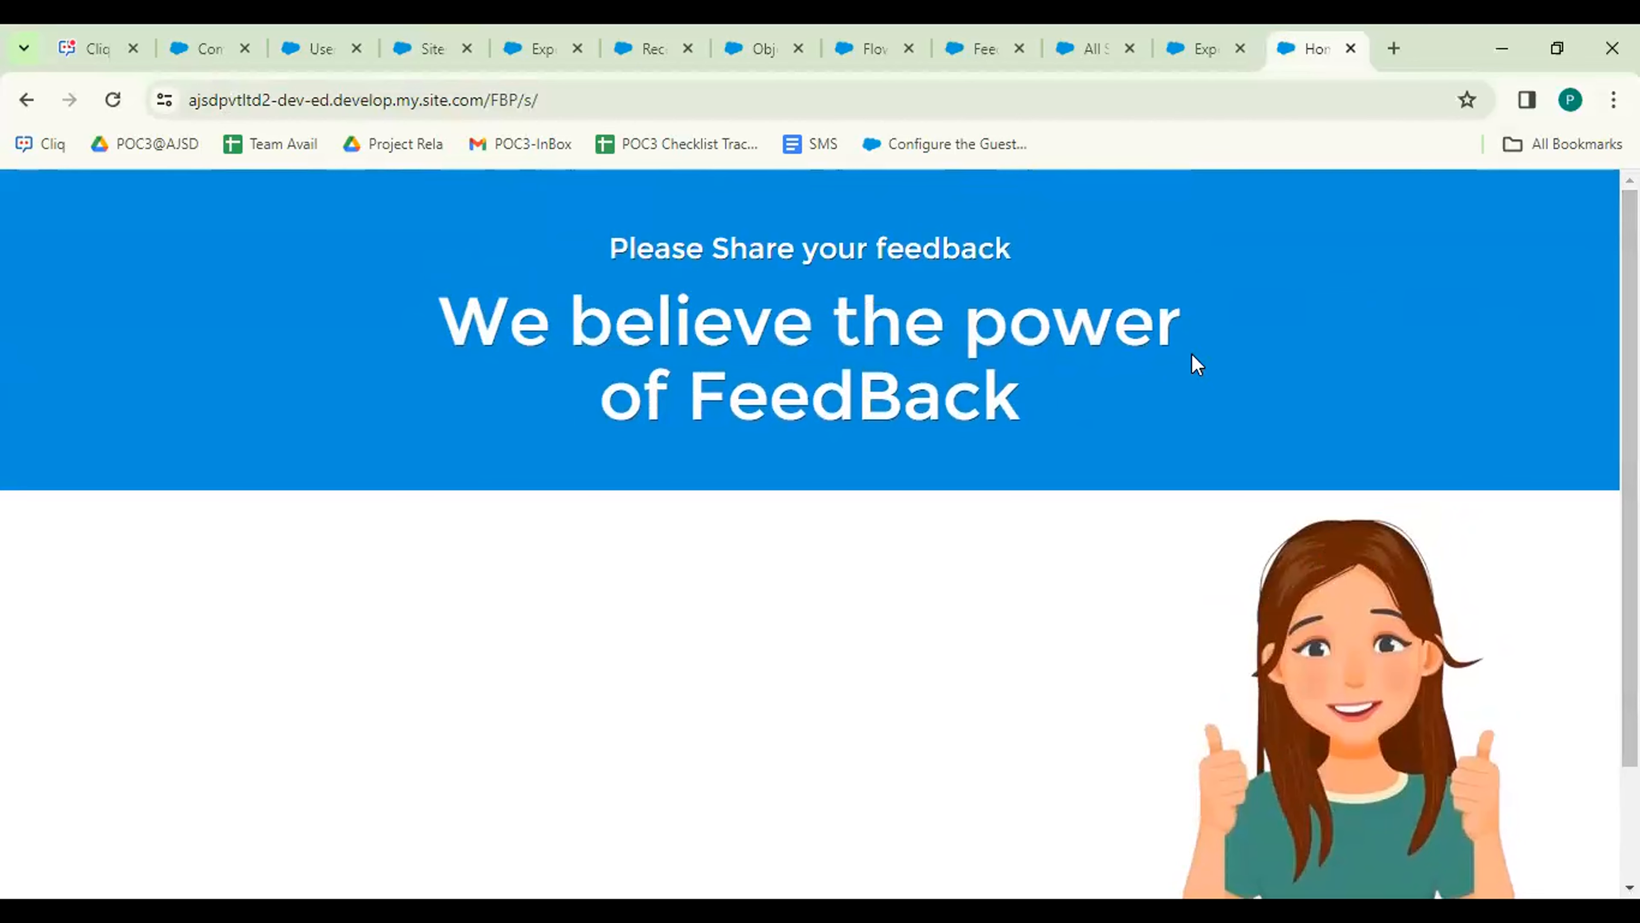
click(1187, 36)
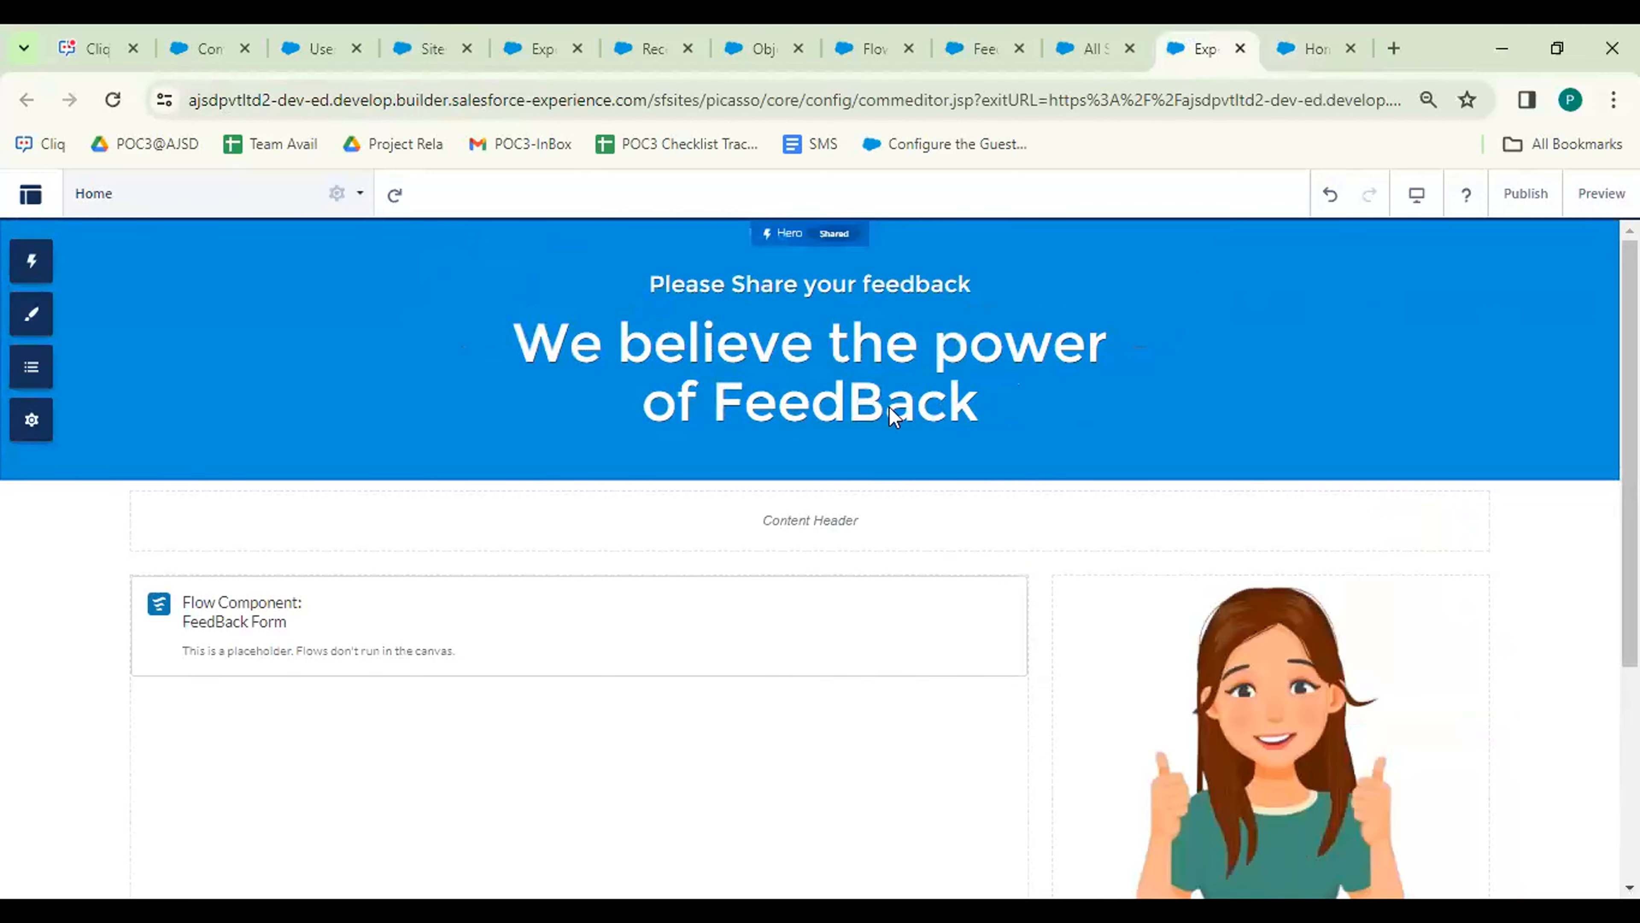
Add Partner Community User to the FeedBack Form flow's enabled profiles and save the access.
click(861, 46)
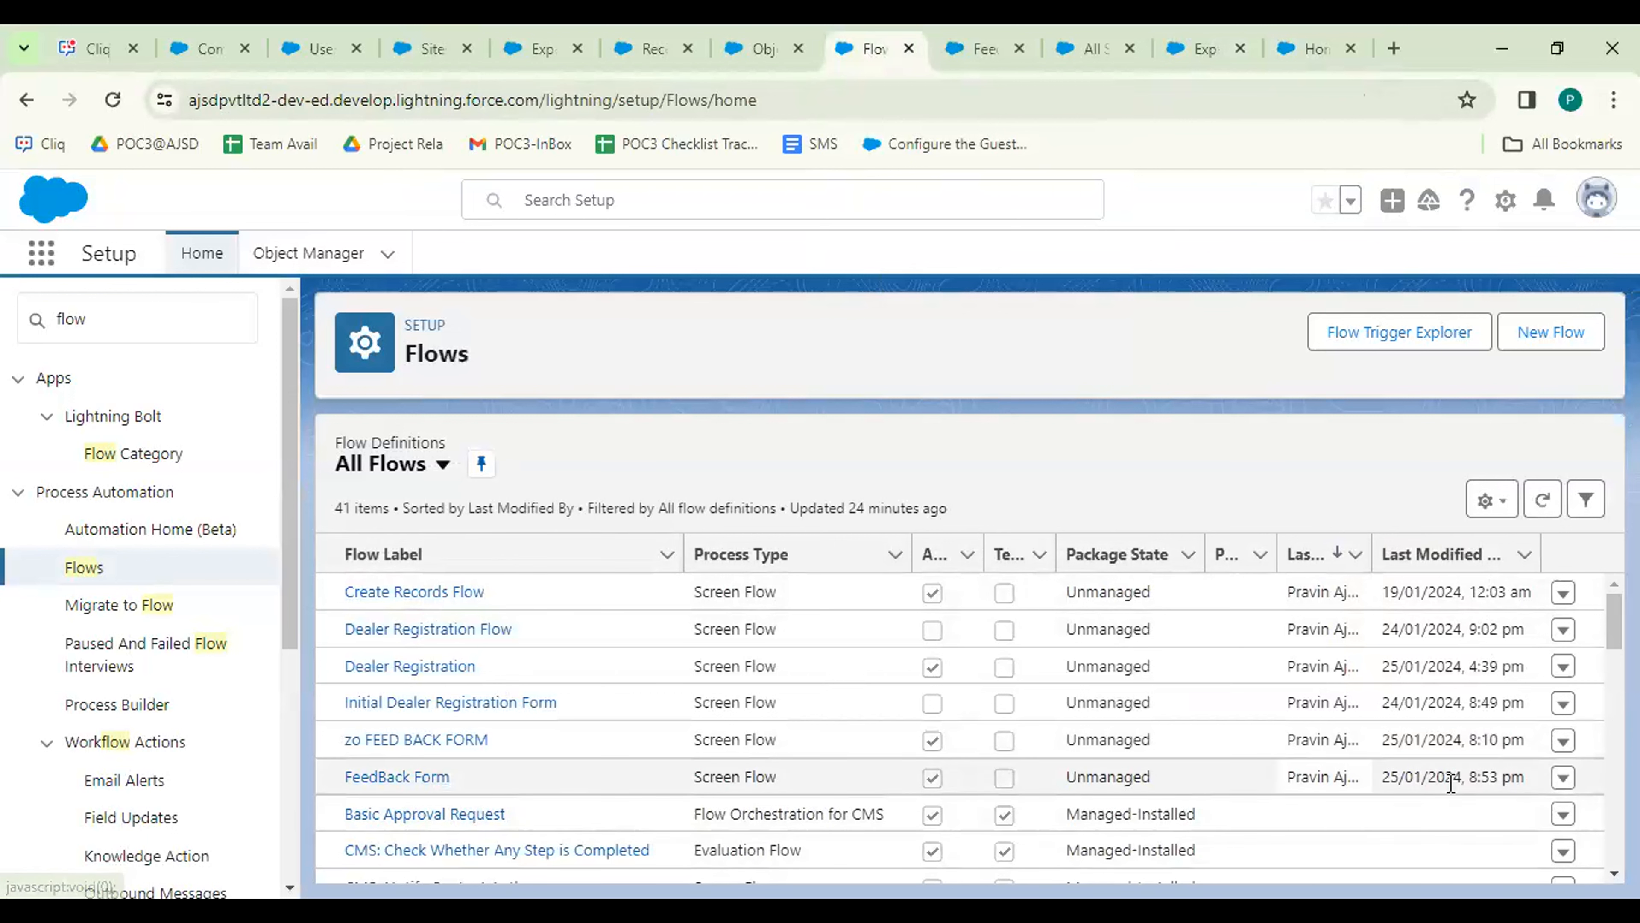
click(1564, 777)
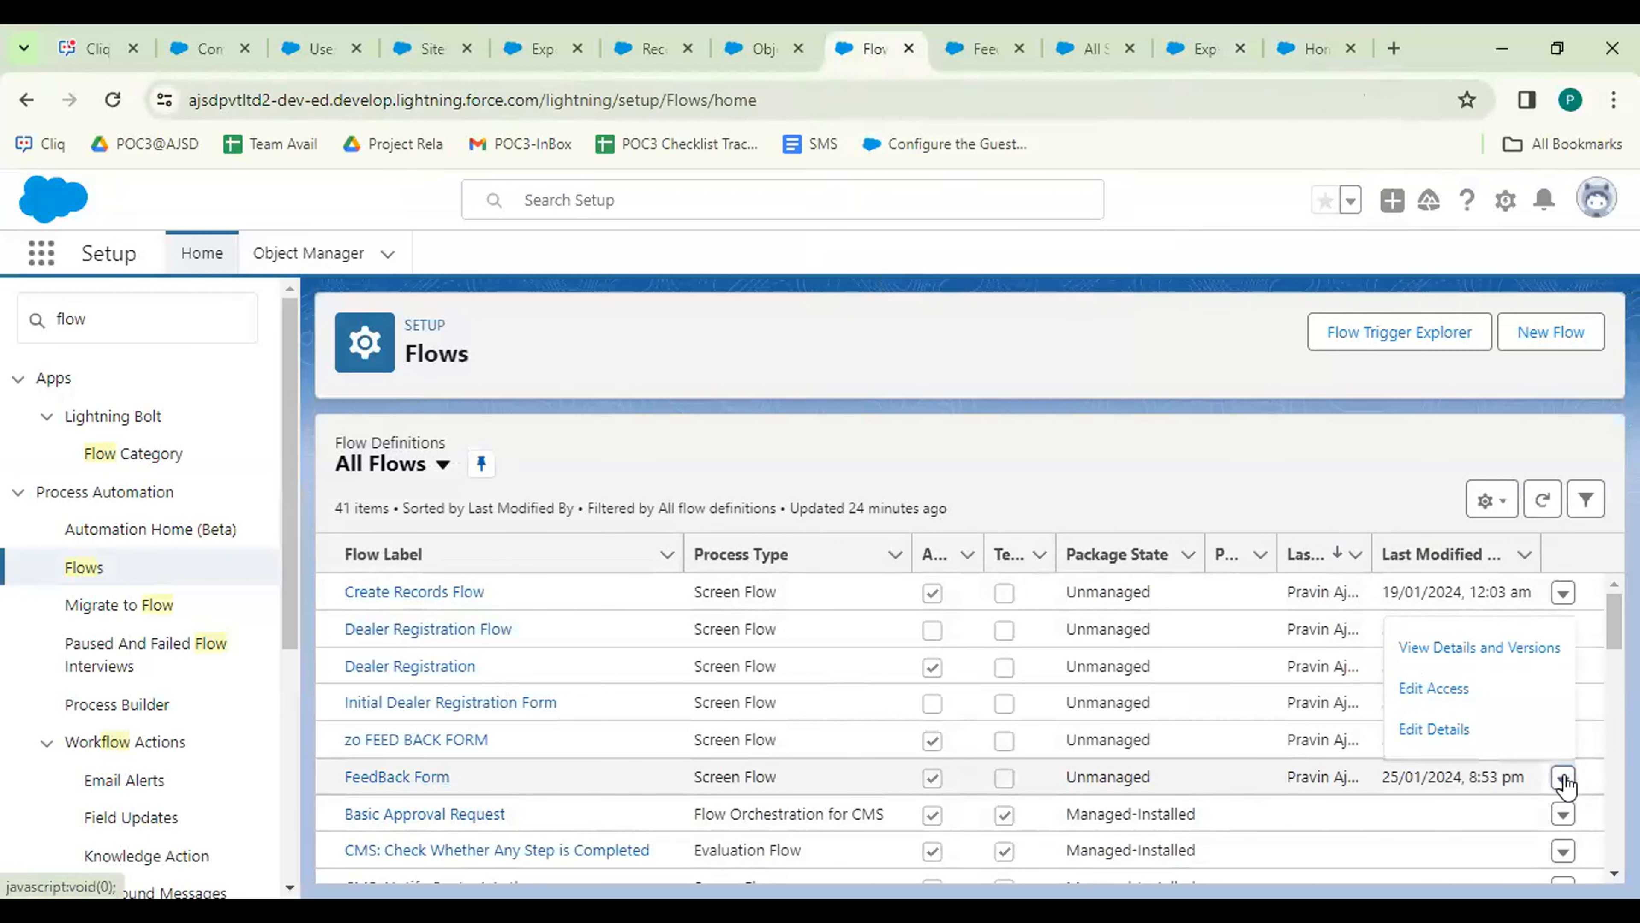
click(1468, 686)
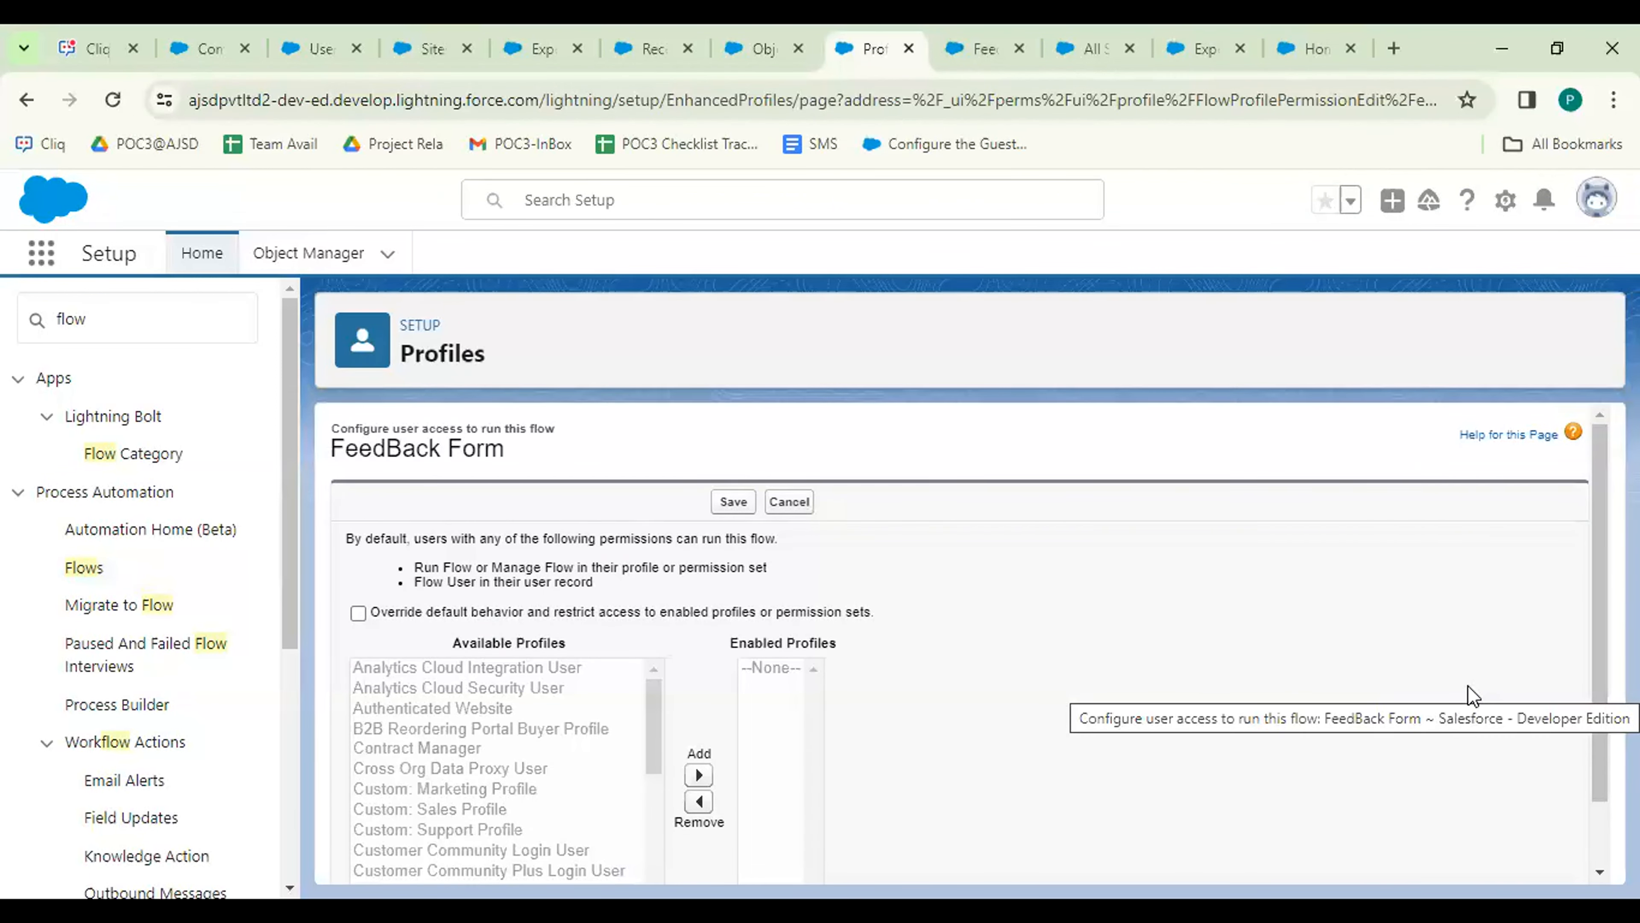
click(359, 612)
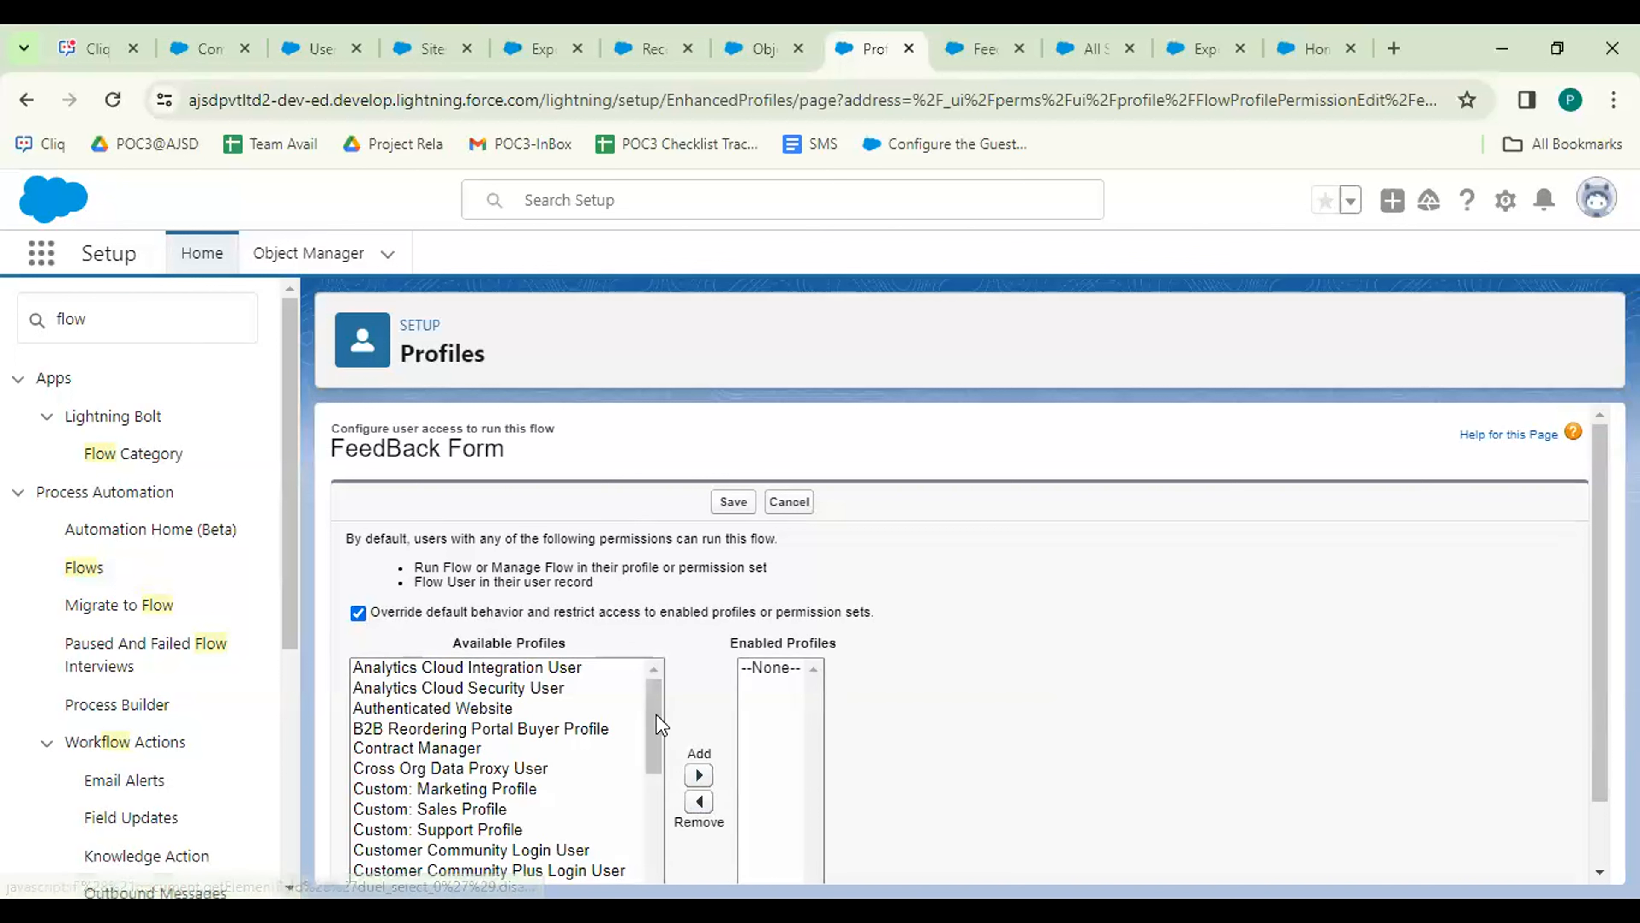
drag(655, 717, 651, 785)
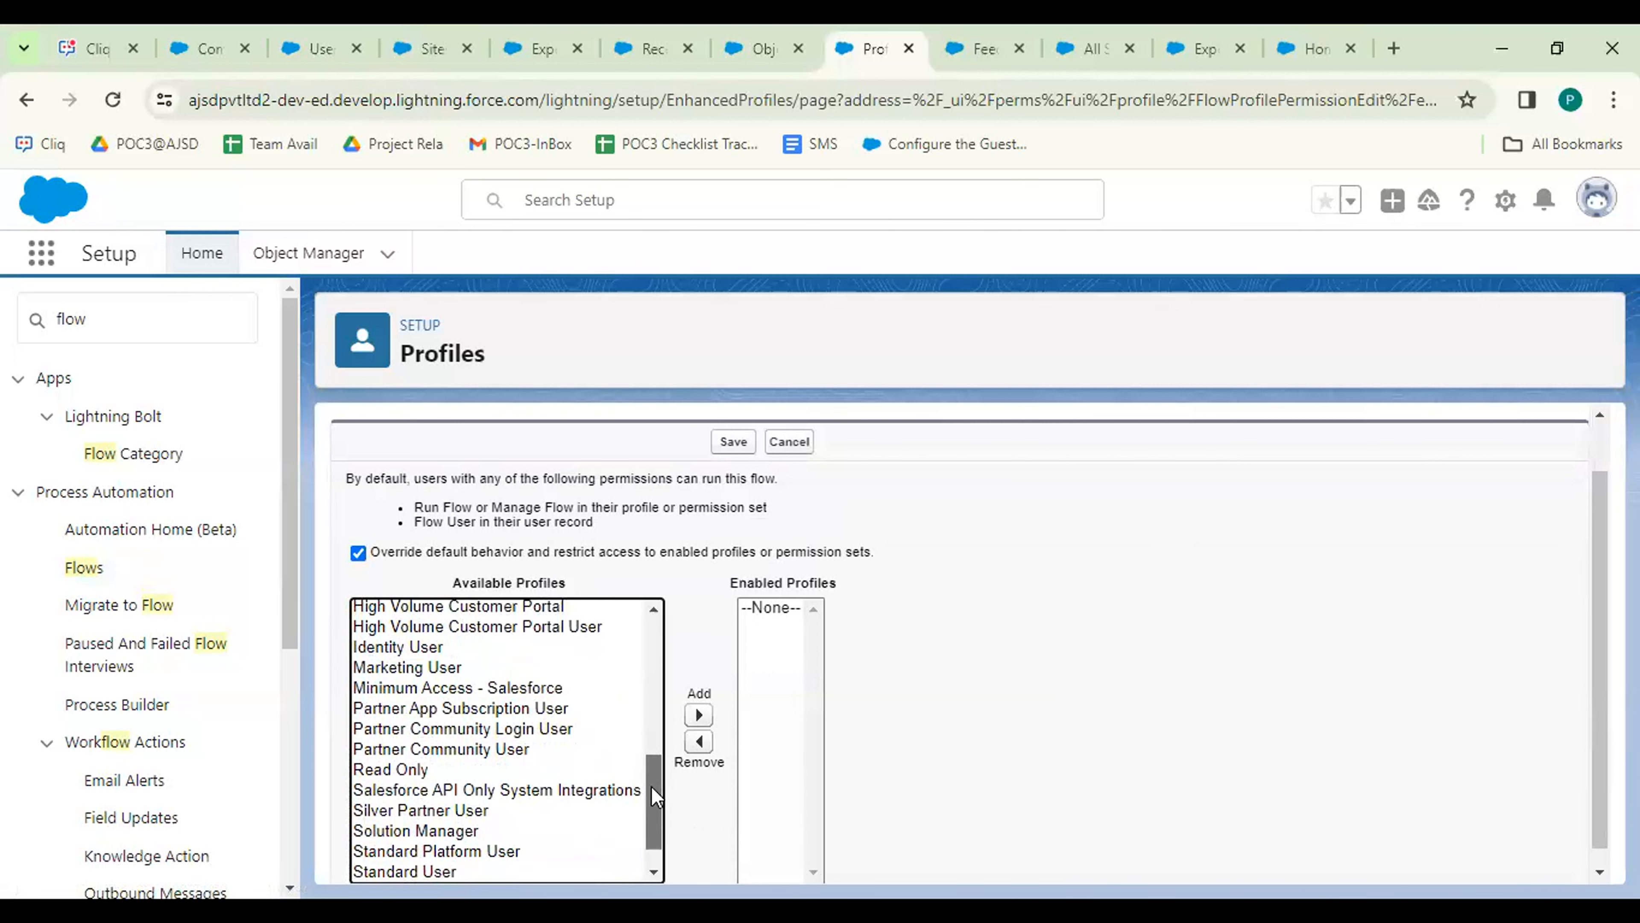
click(512, 753)
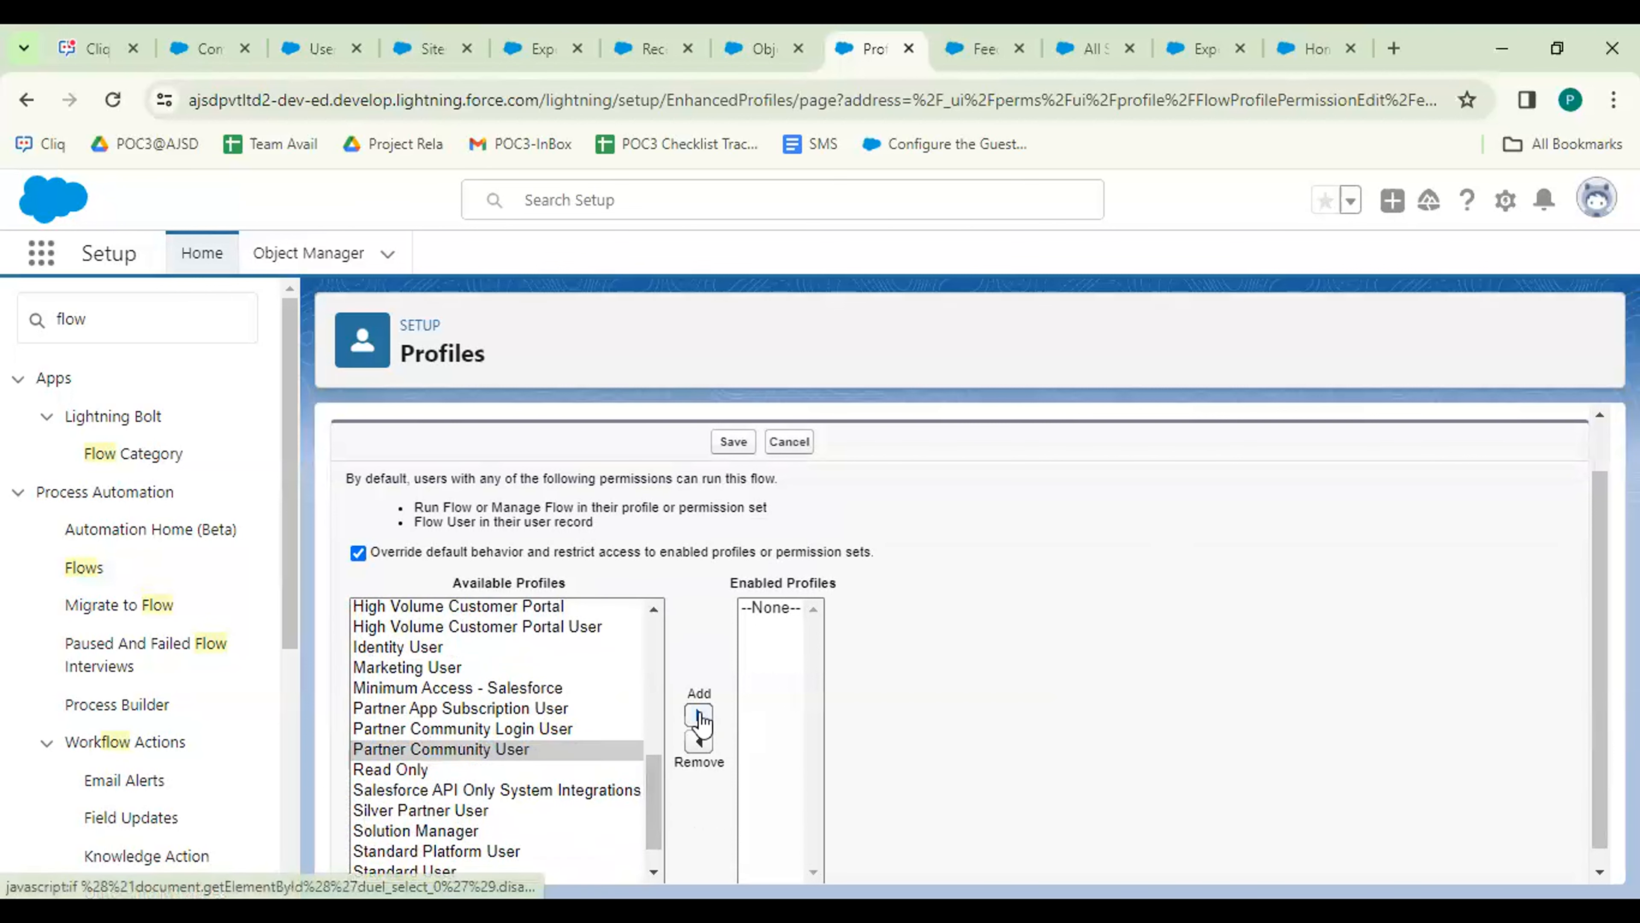
click(699, 717)
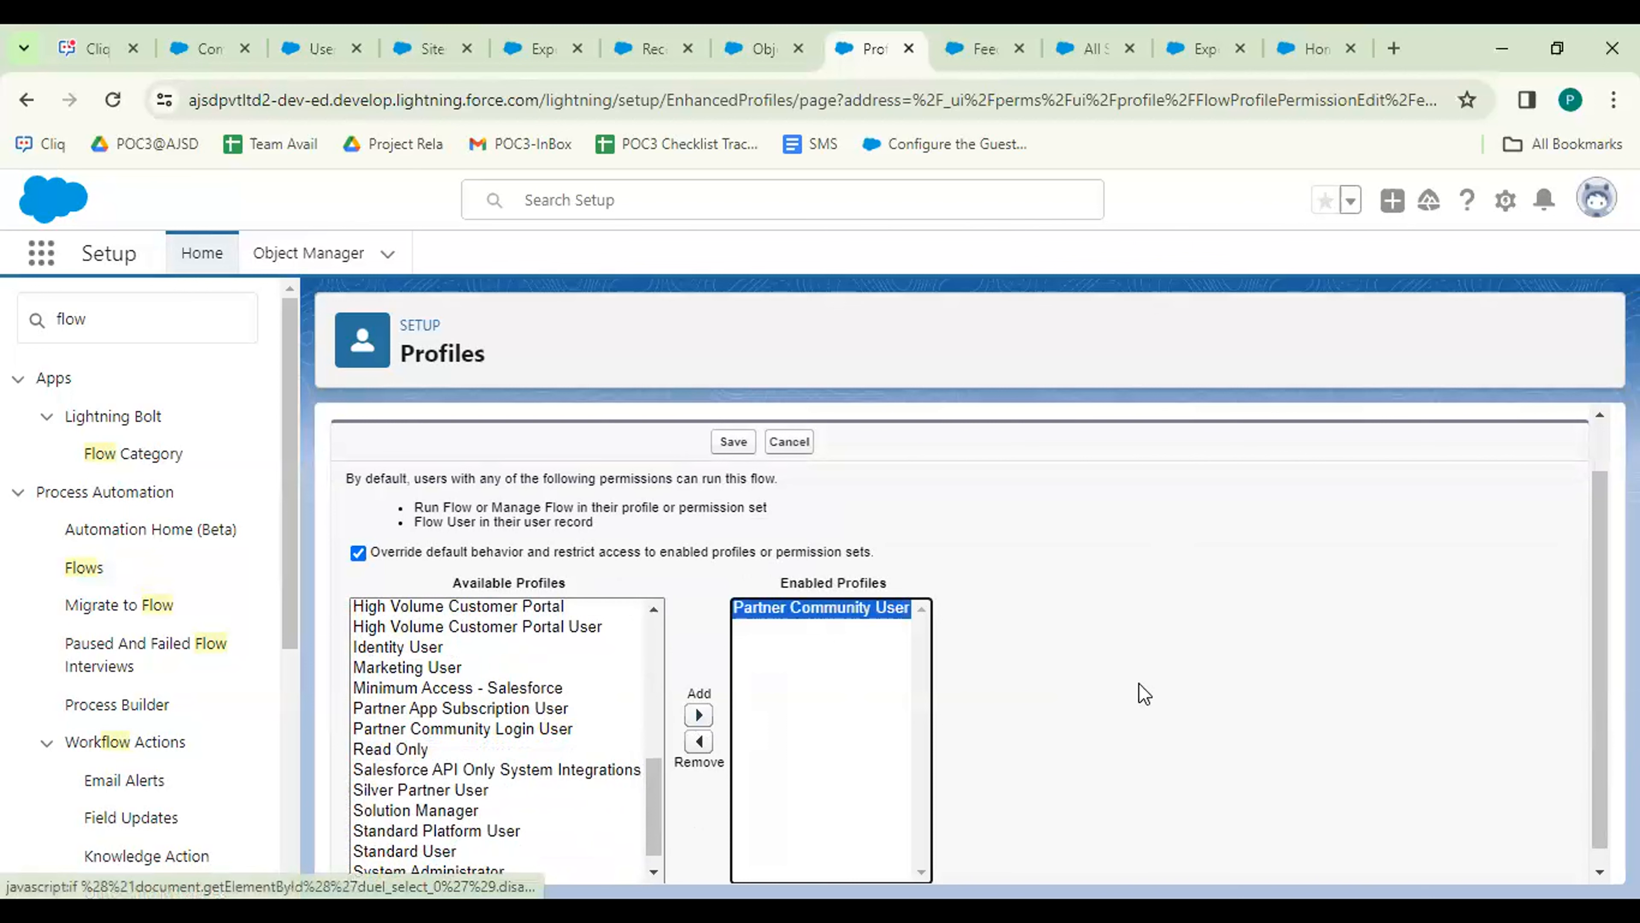
click(733, 442)
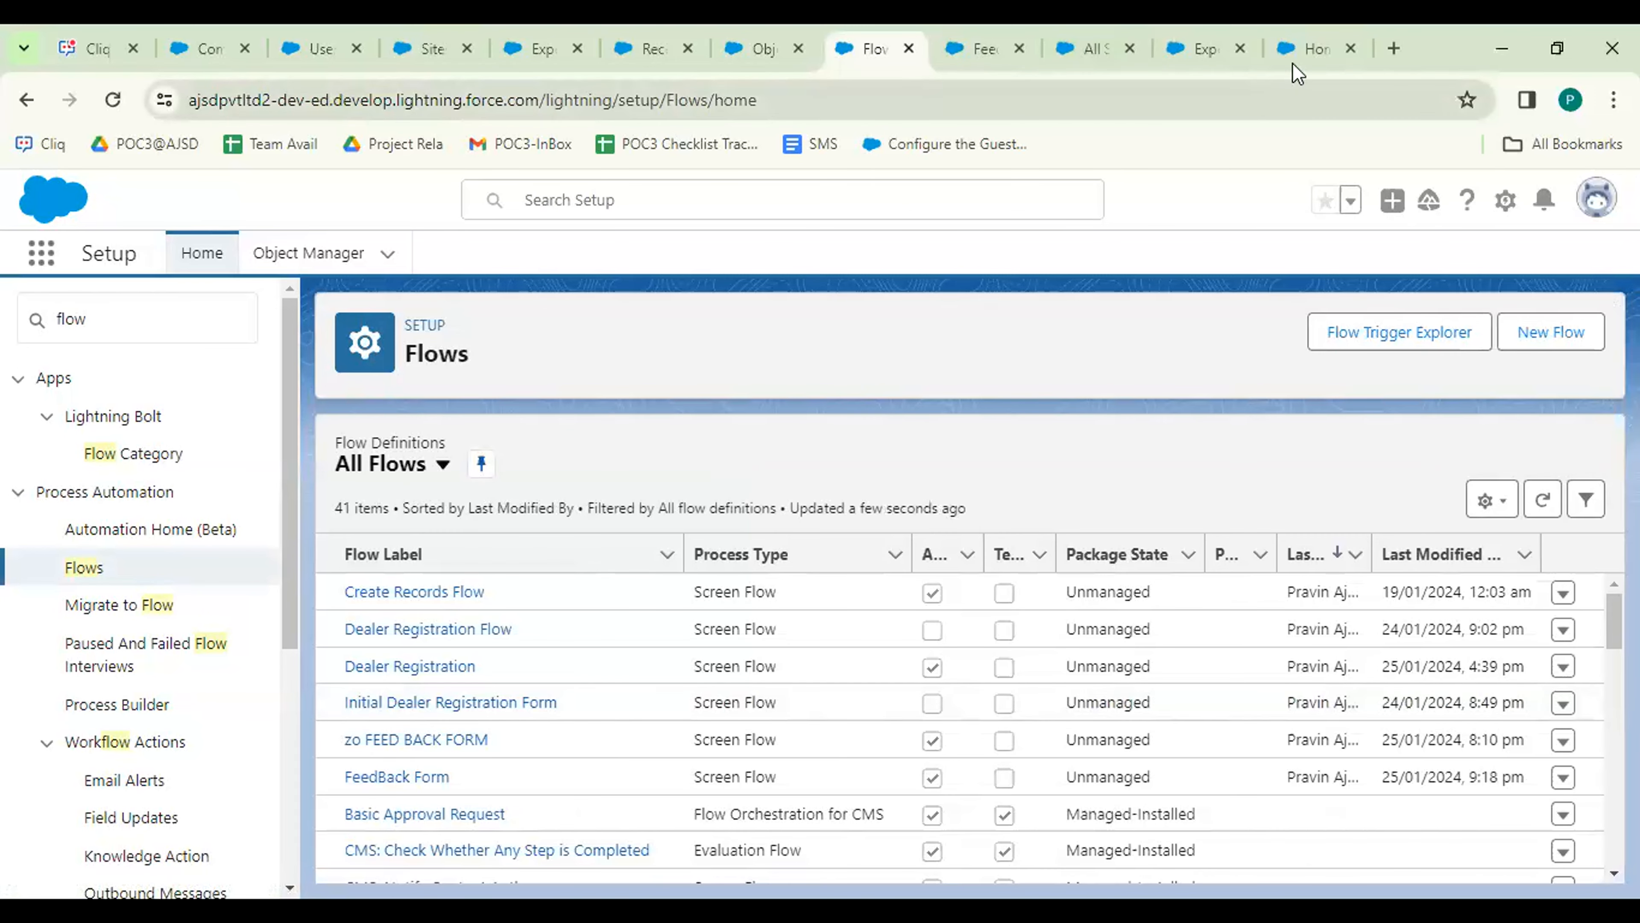
click(1305, 51)
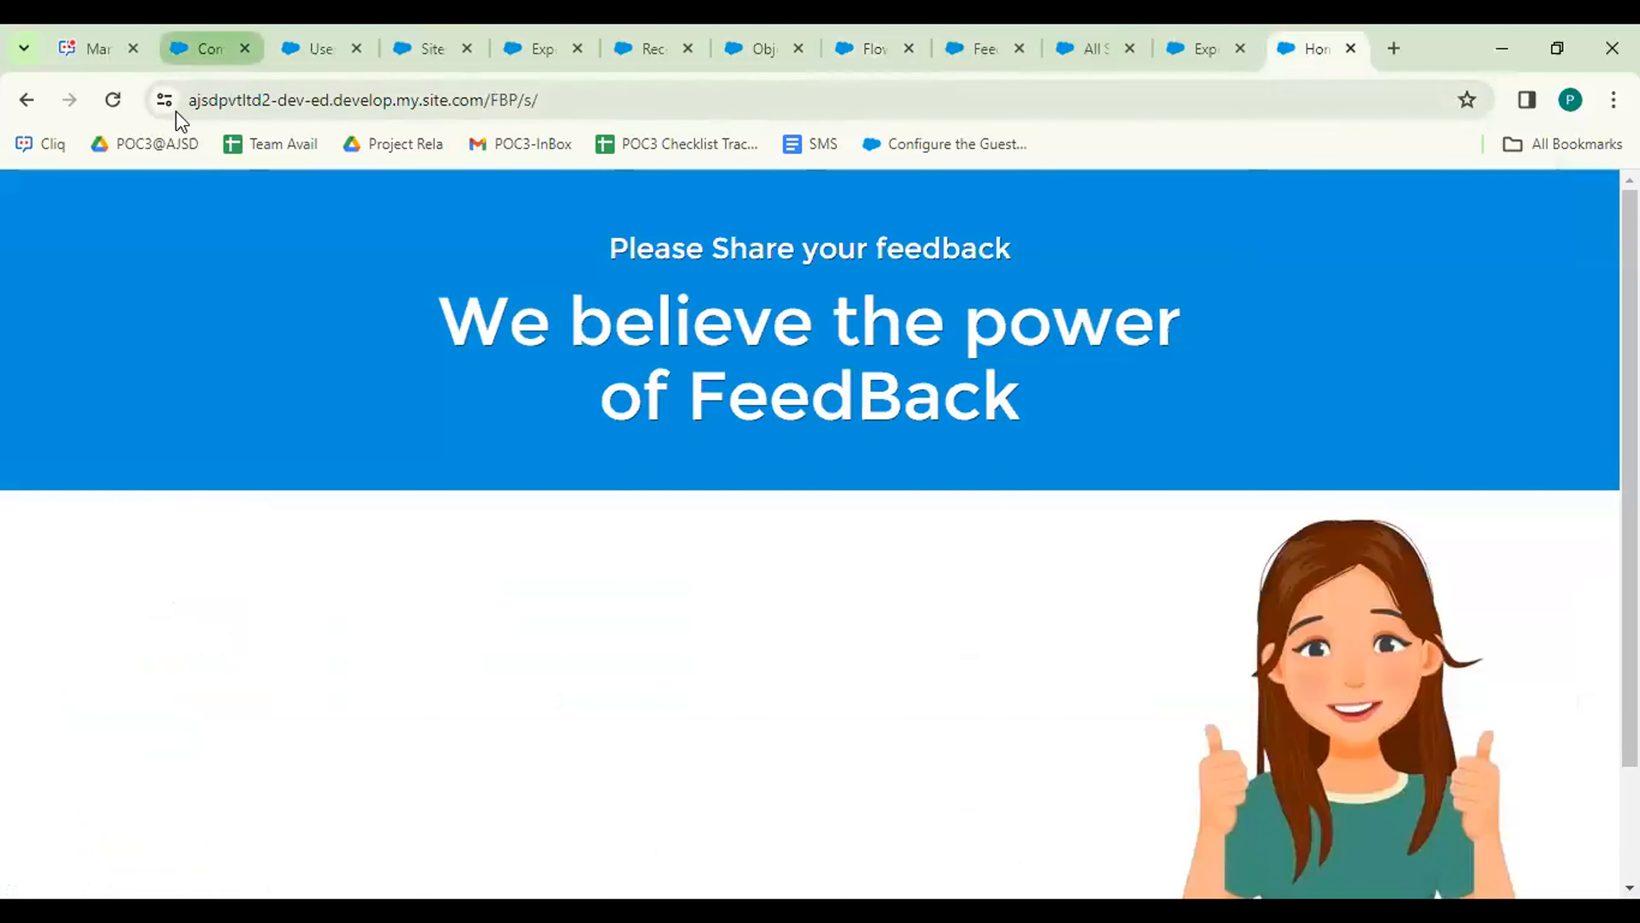
Reload the portal home page, then go back to the Experience Builder editor.
click(110, 102)
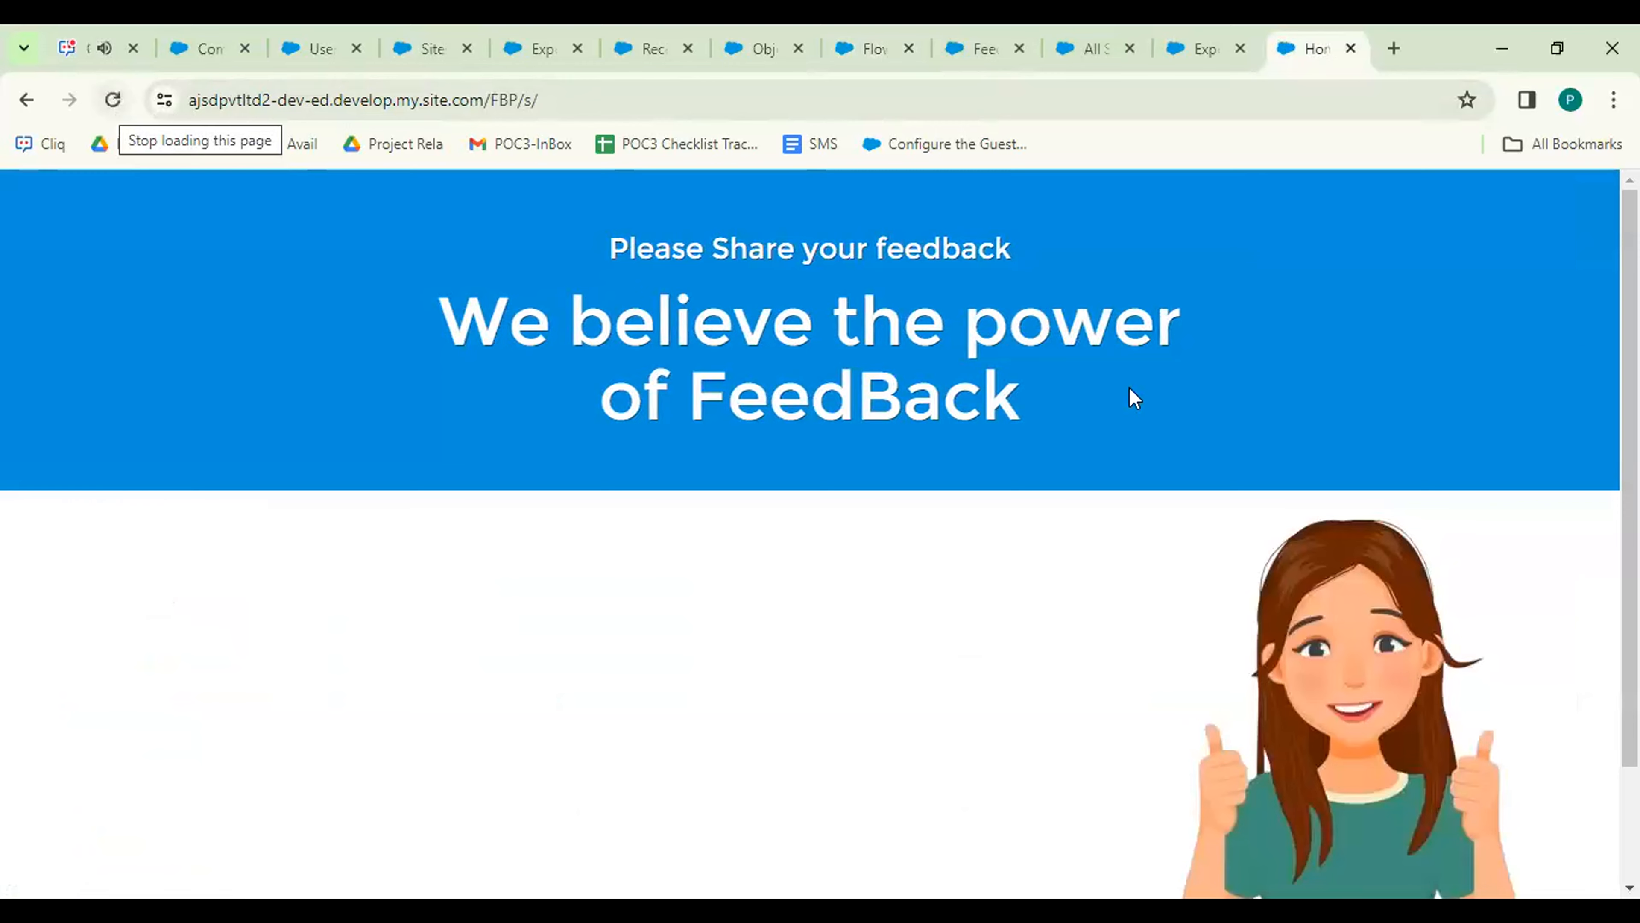
click(1205, 51)
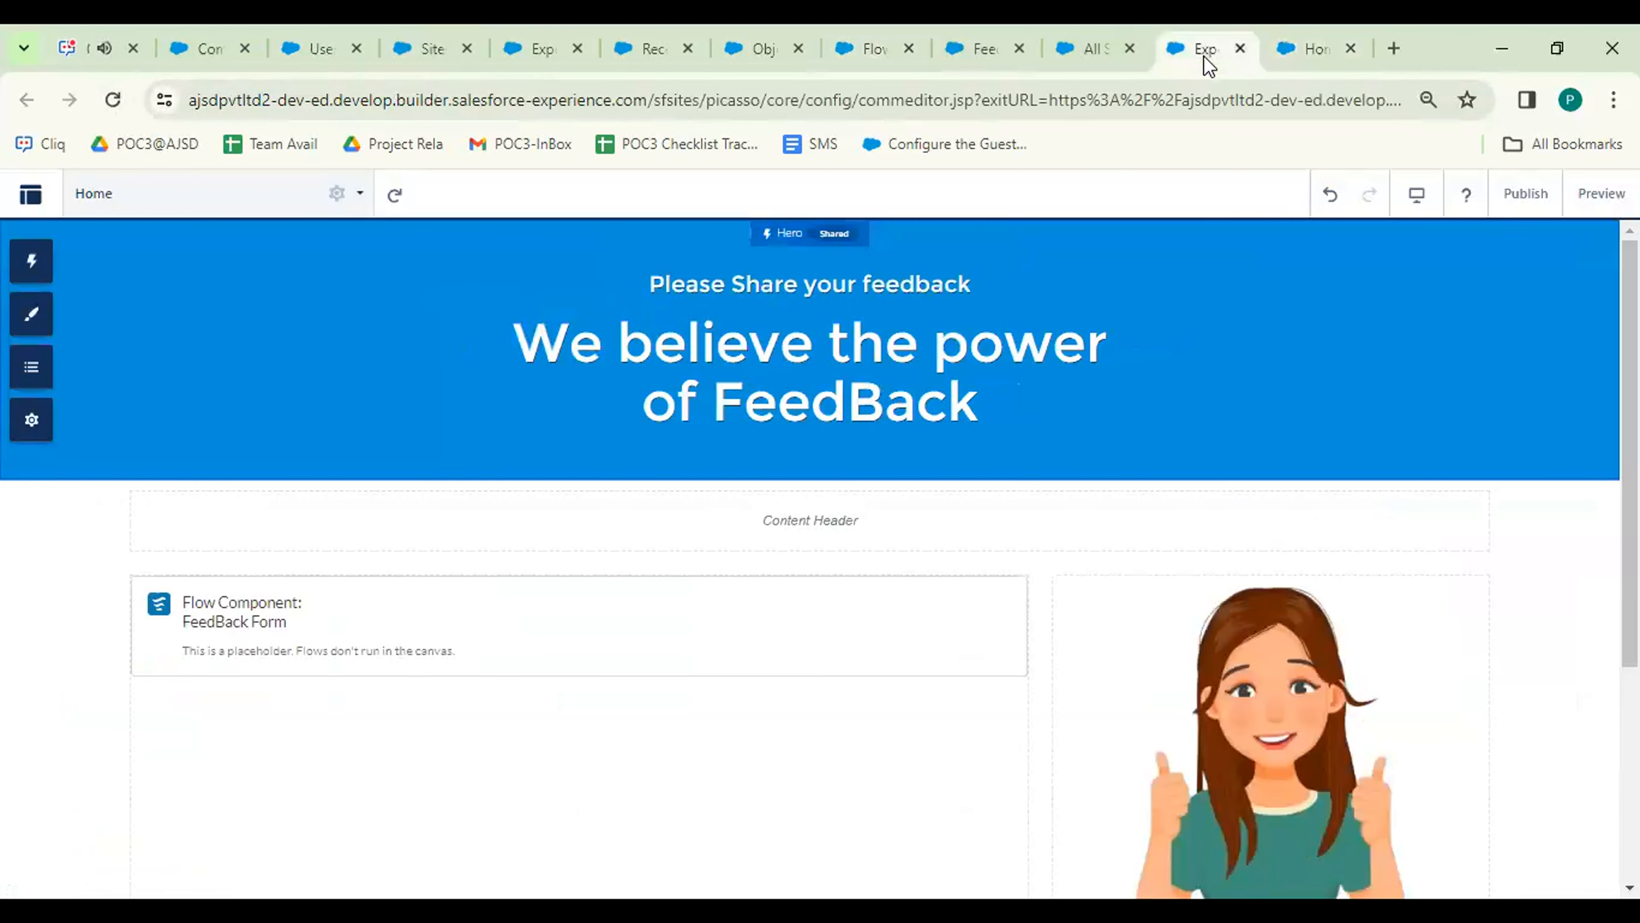
From the site's General settings, open the FEED BACK PORTAL Profile guest user profile.
click(30, 437)
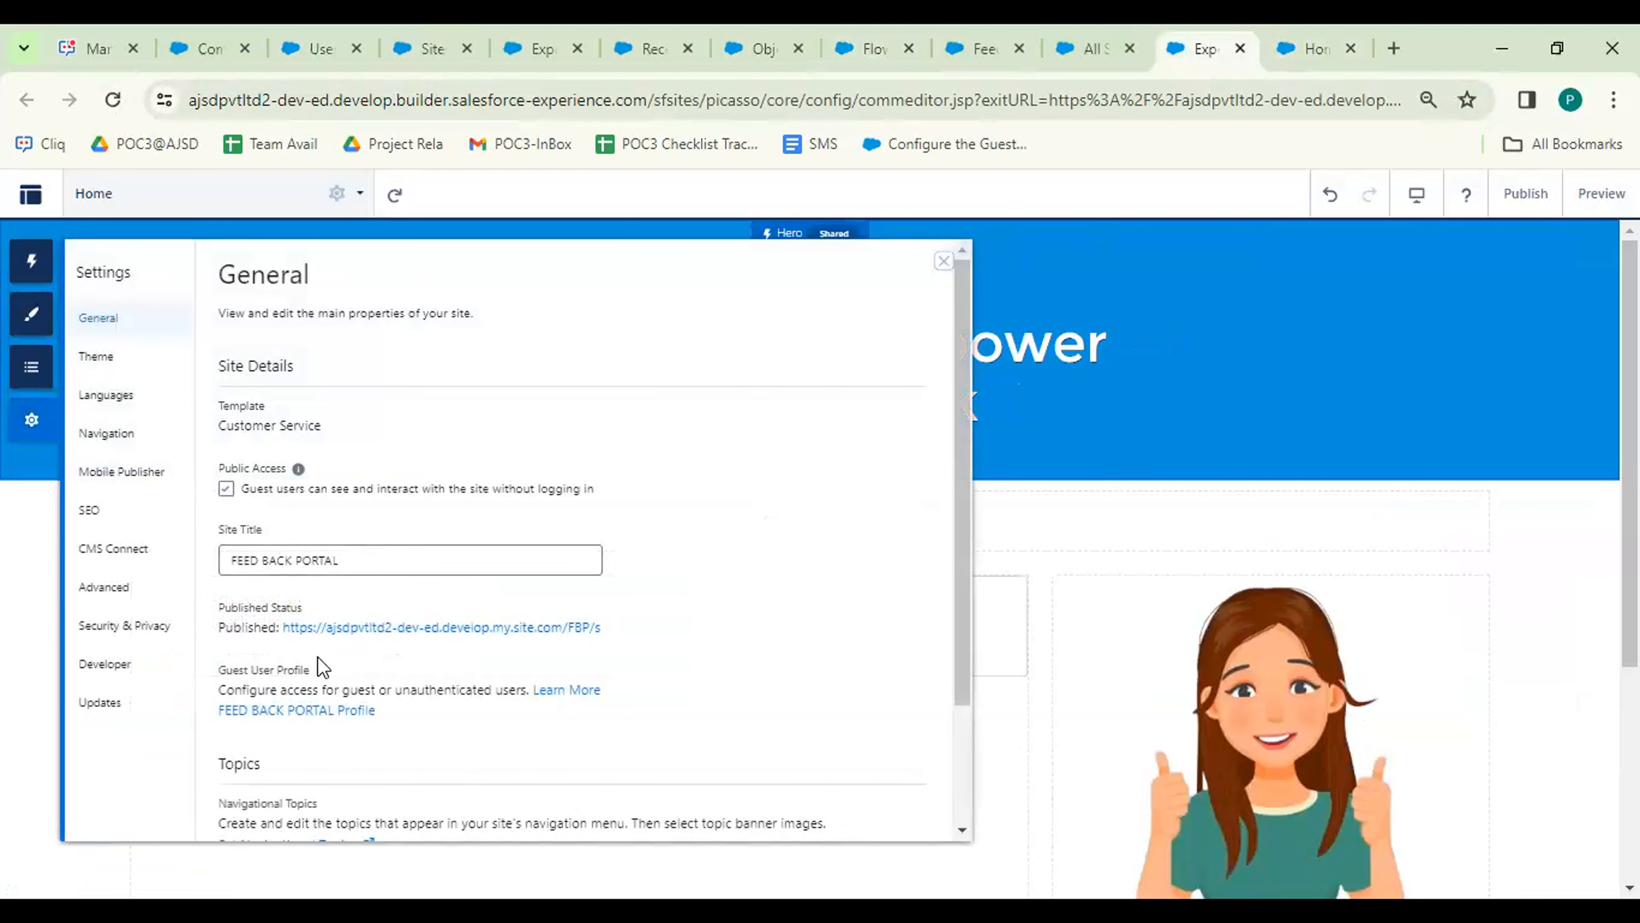
click(261, 711)
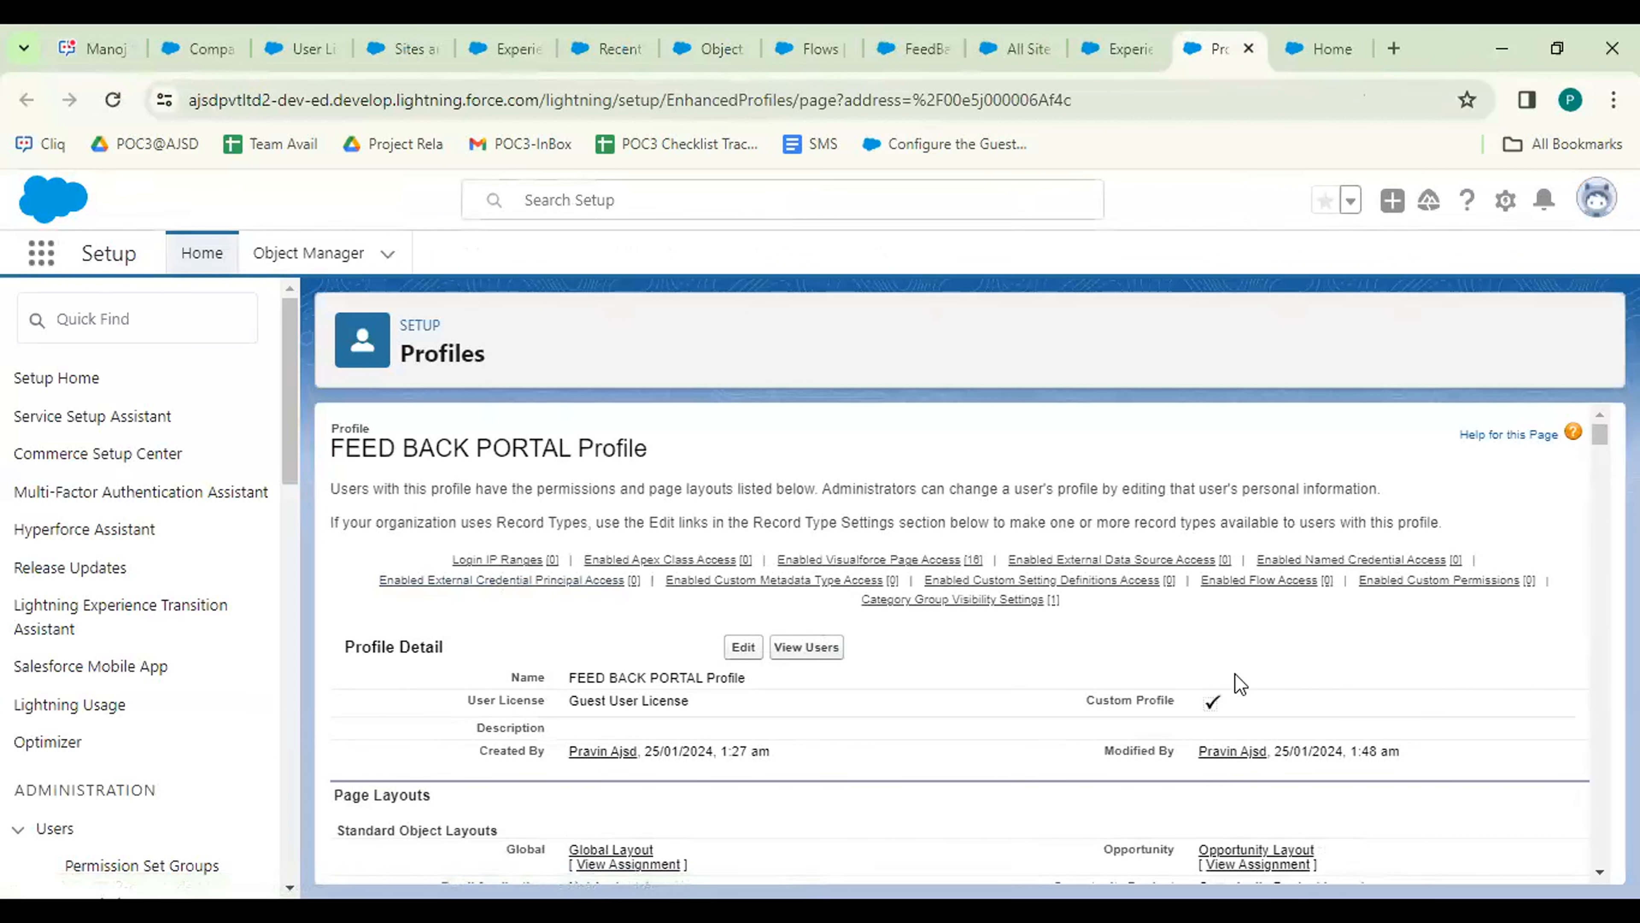
Add FeedBack Form to the profile's Enabled Flow Access list and save.
mouse_move(1490, 560)
mouse_move(1230, 585)
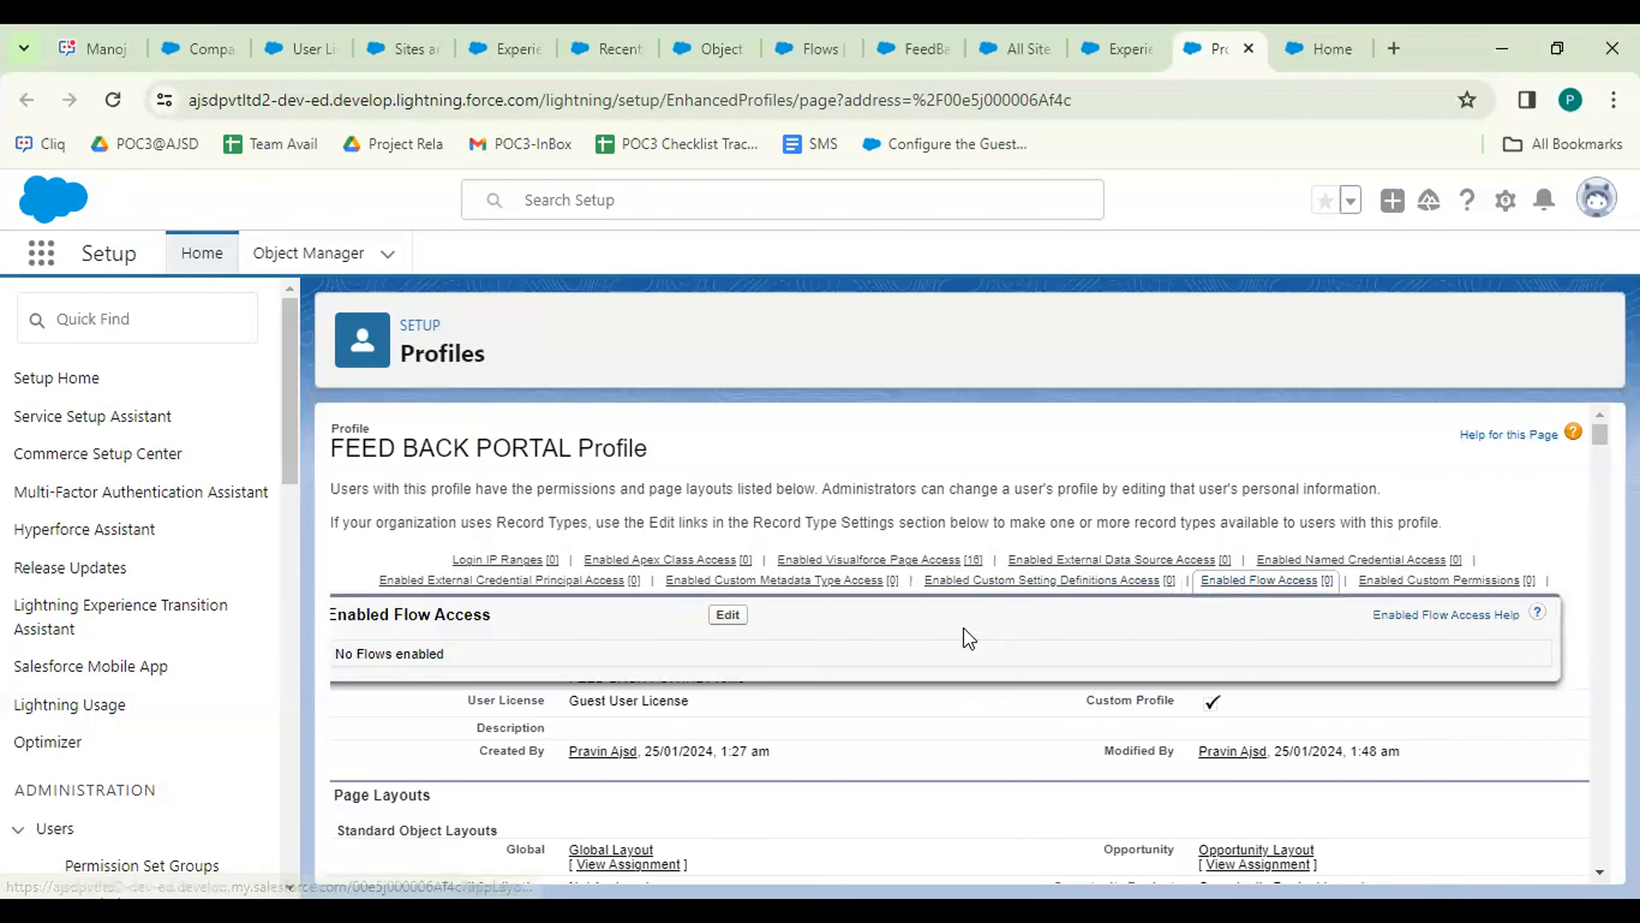
click(727, 619)
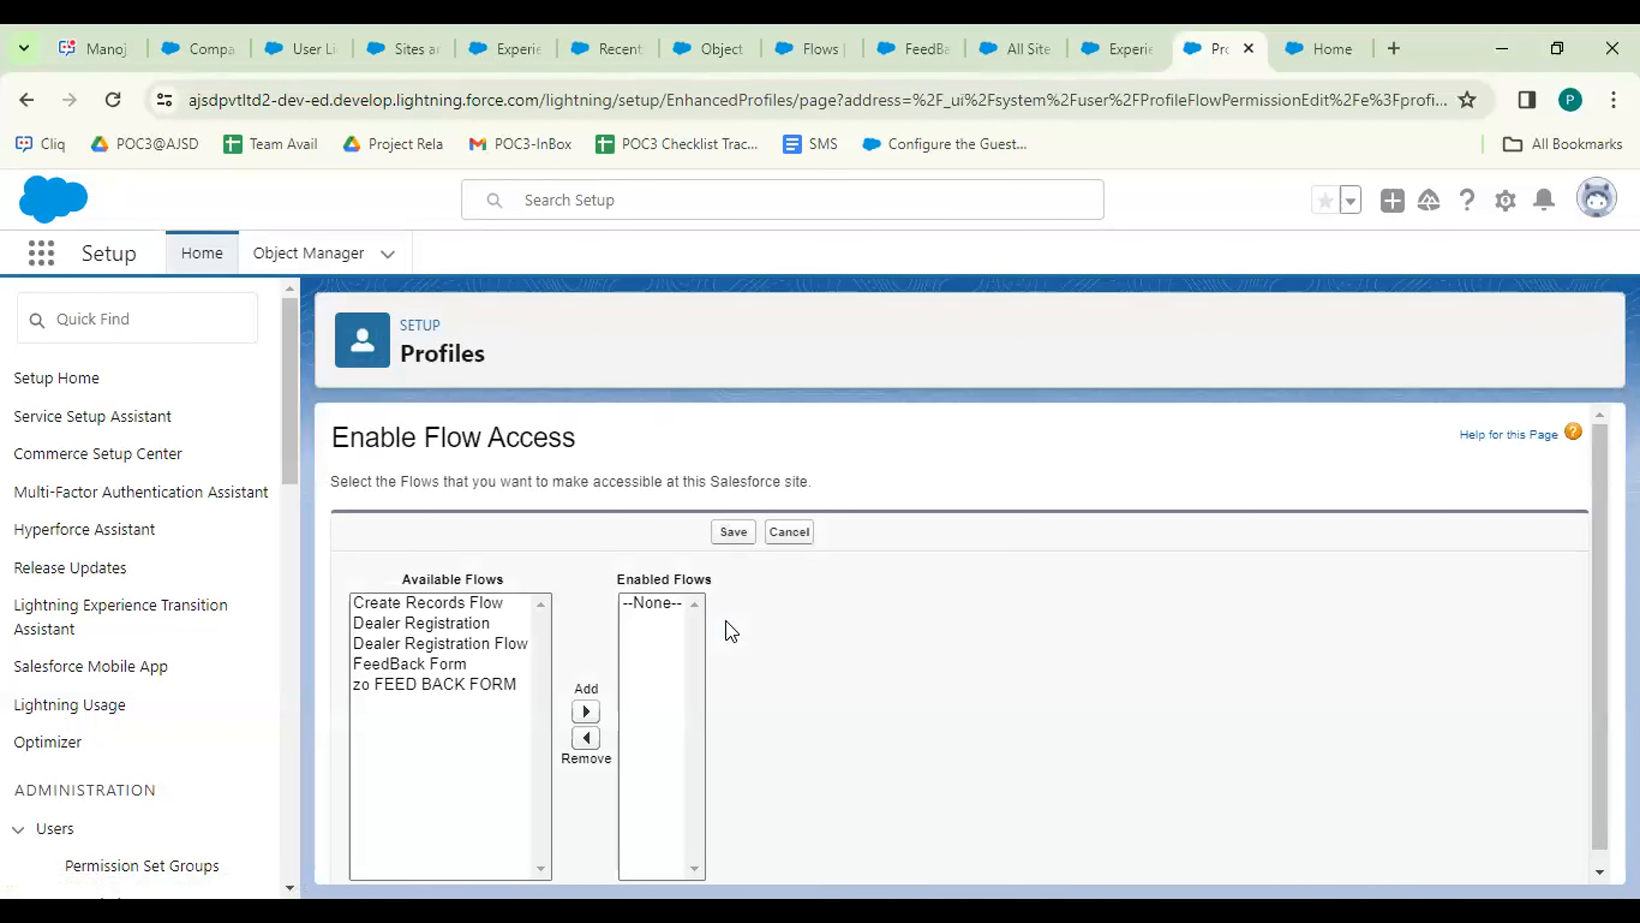
click(451, 665)
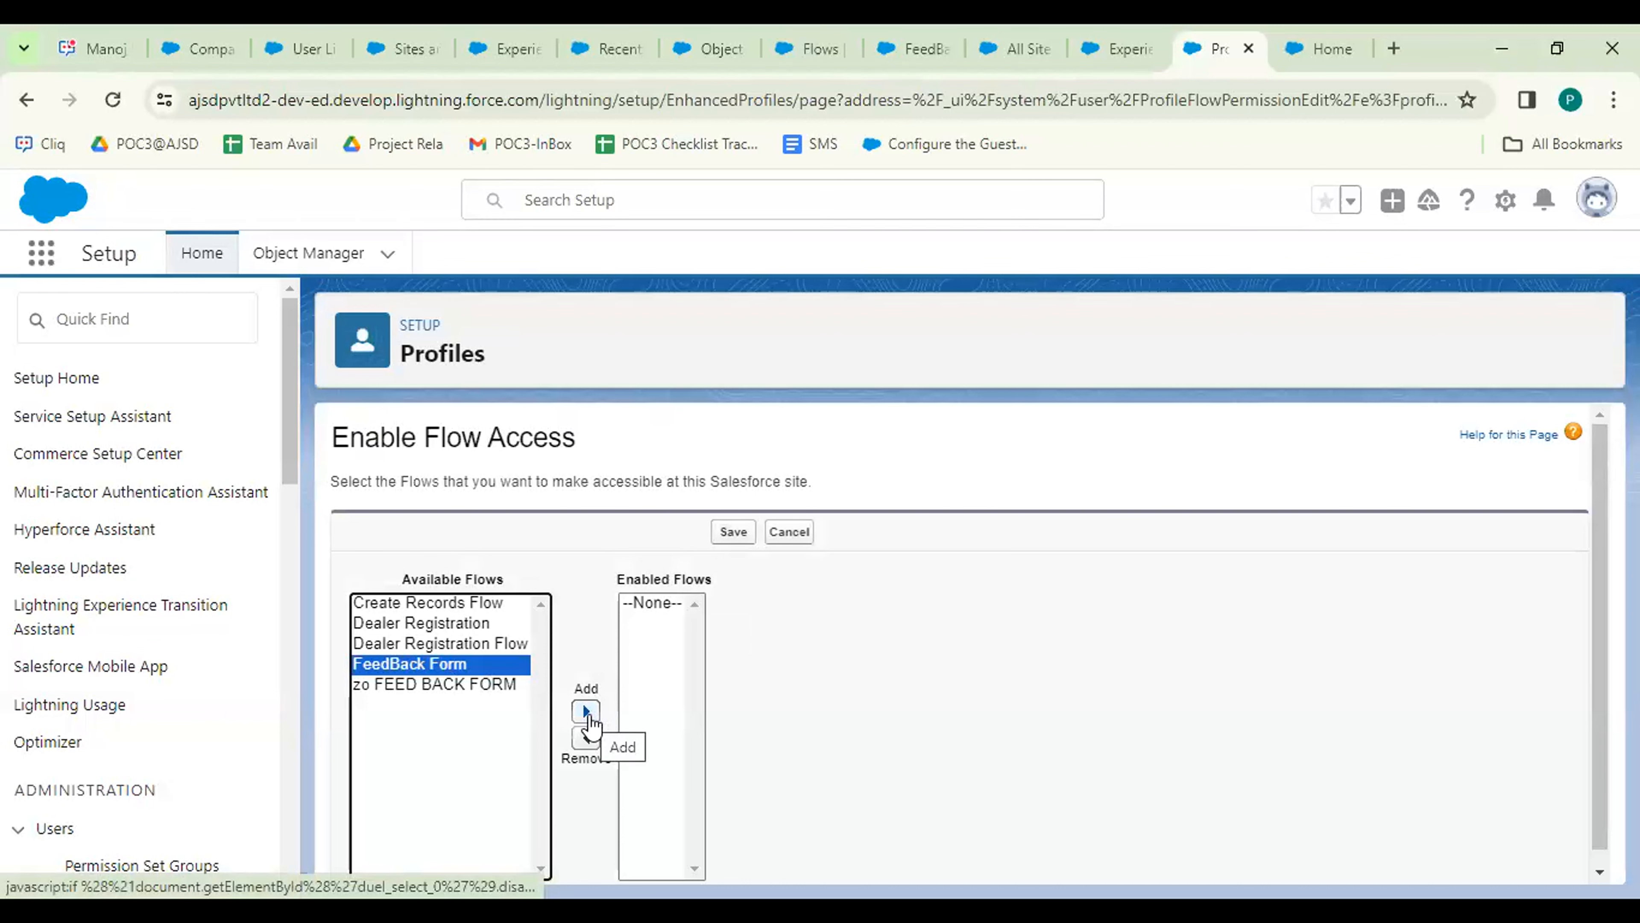
click(587, 712)
click(732, 537)
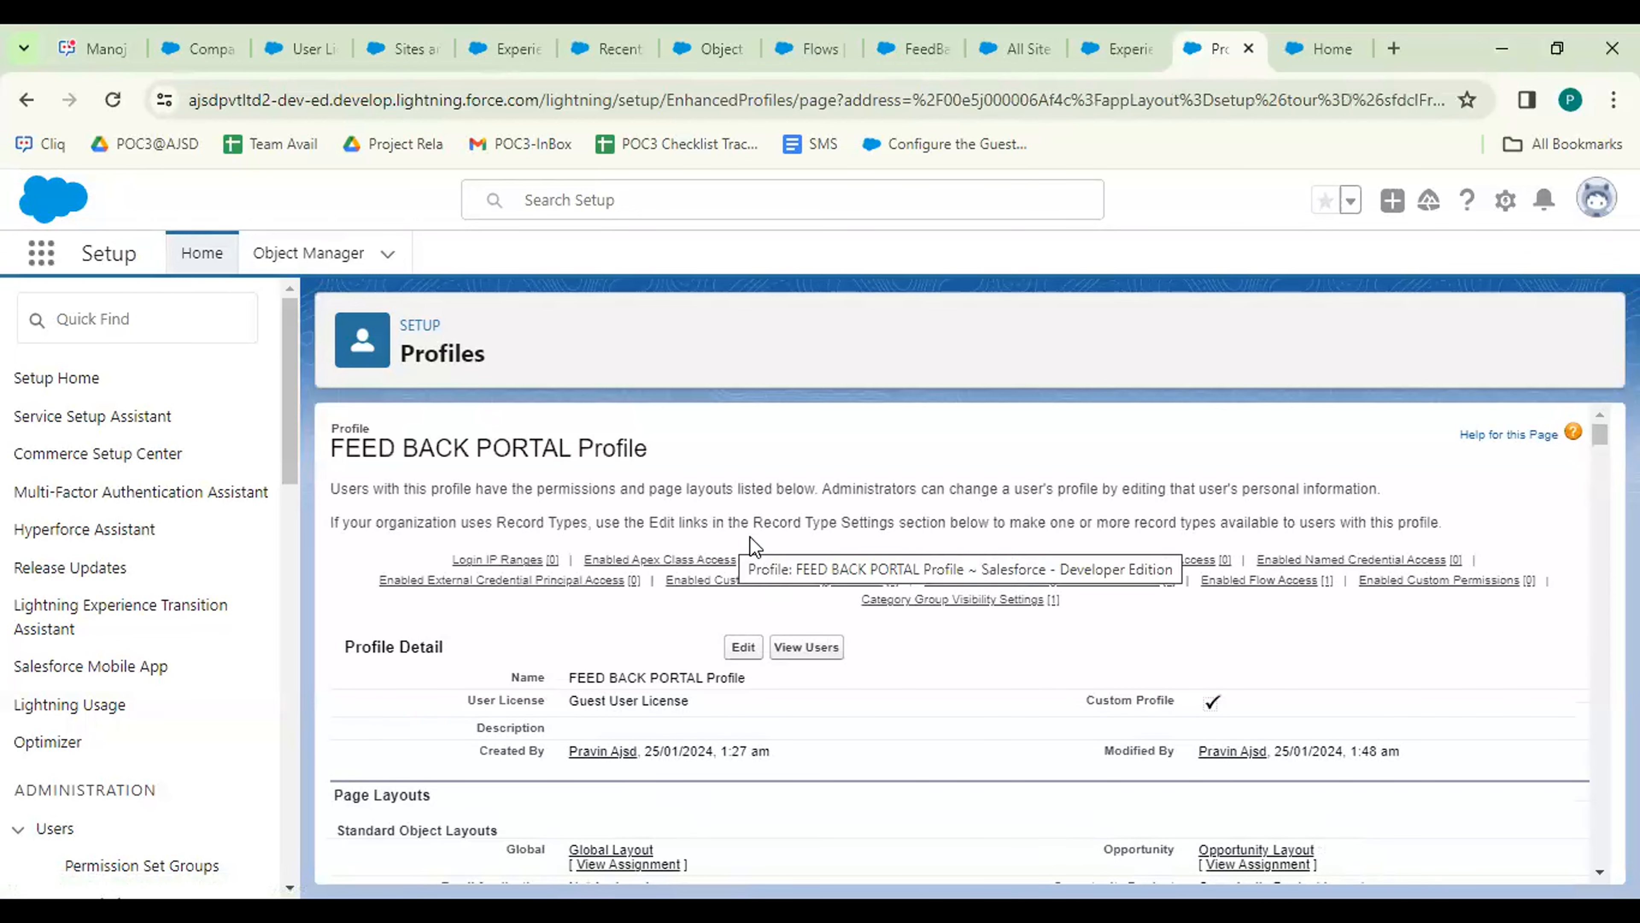
Reload the portal home page until the FeedBack Form is shown.
click(1318, 36)
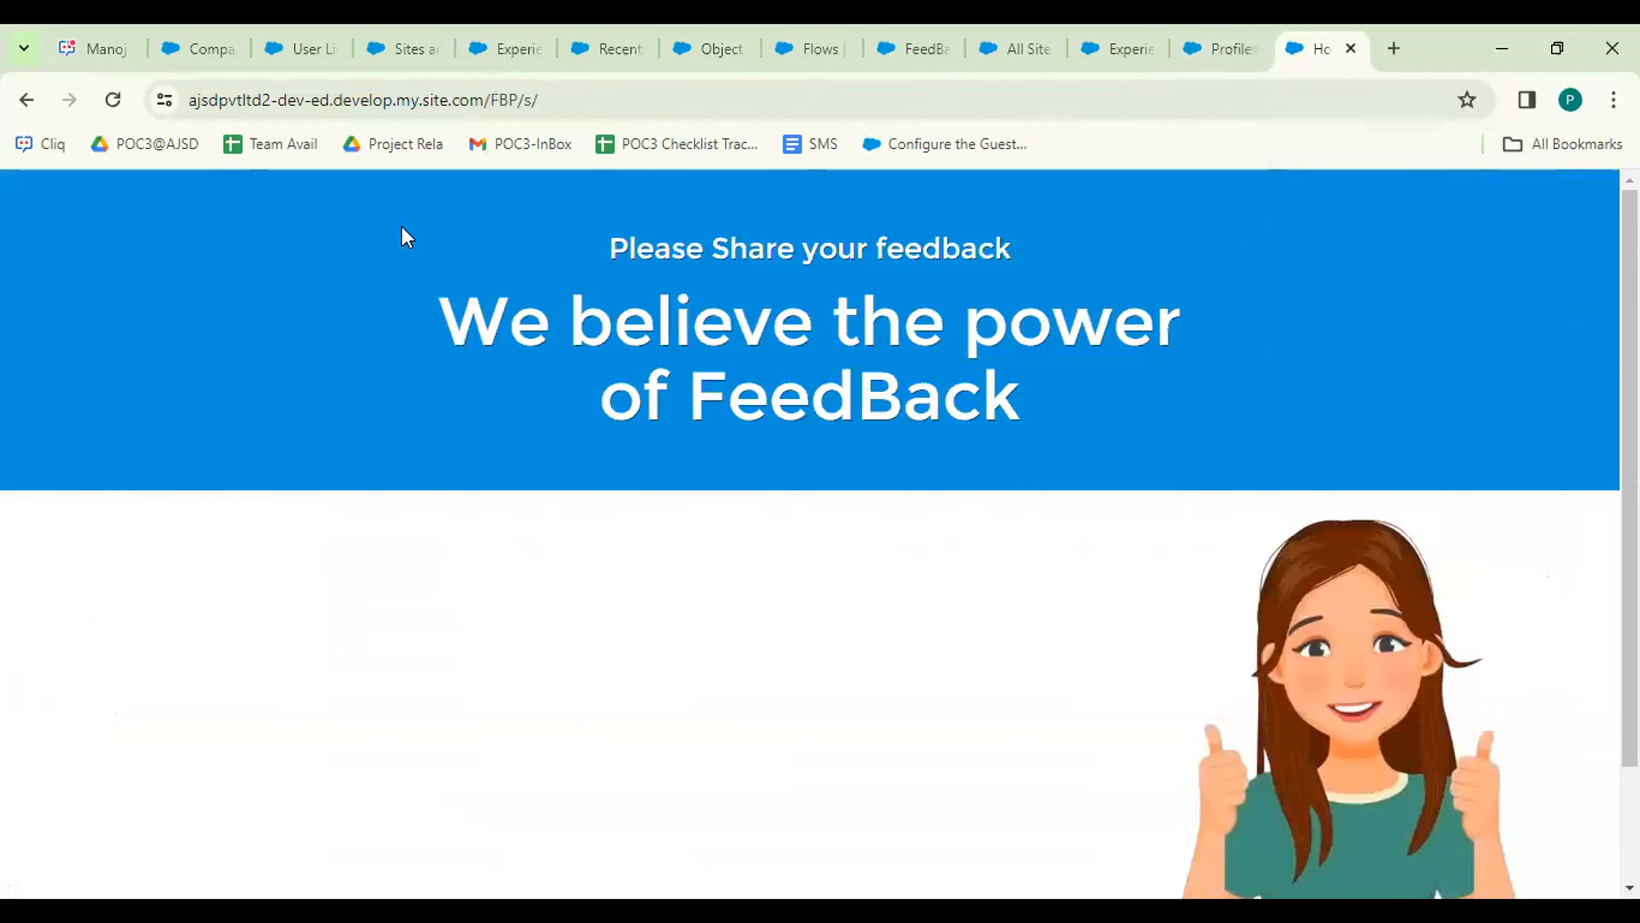
click(124, 104)
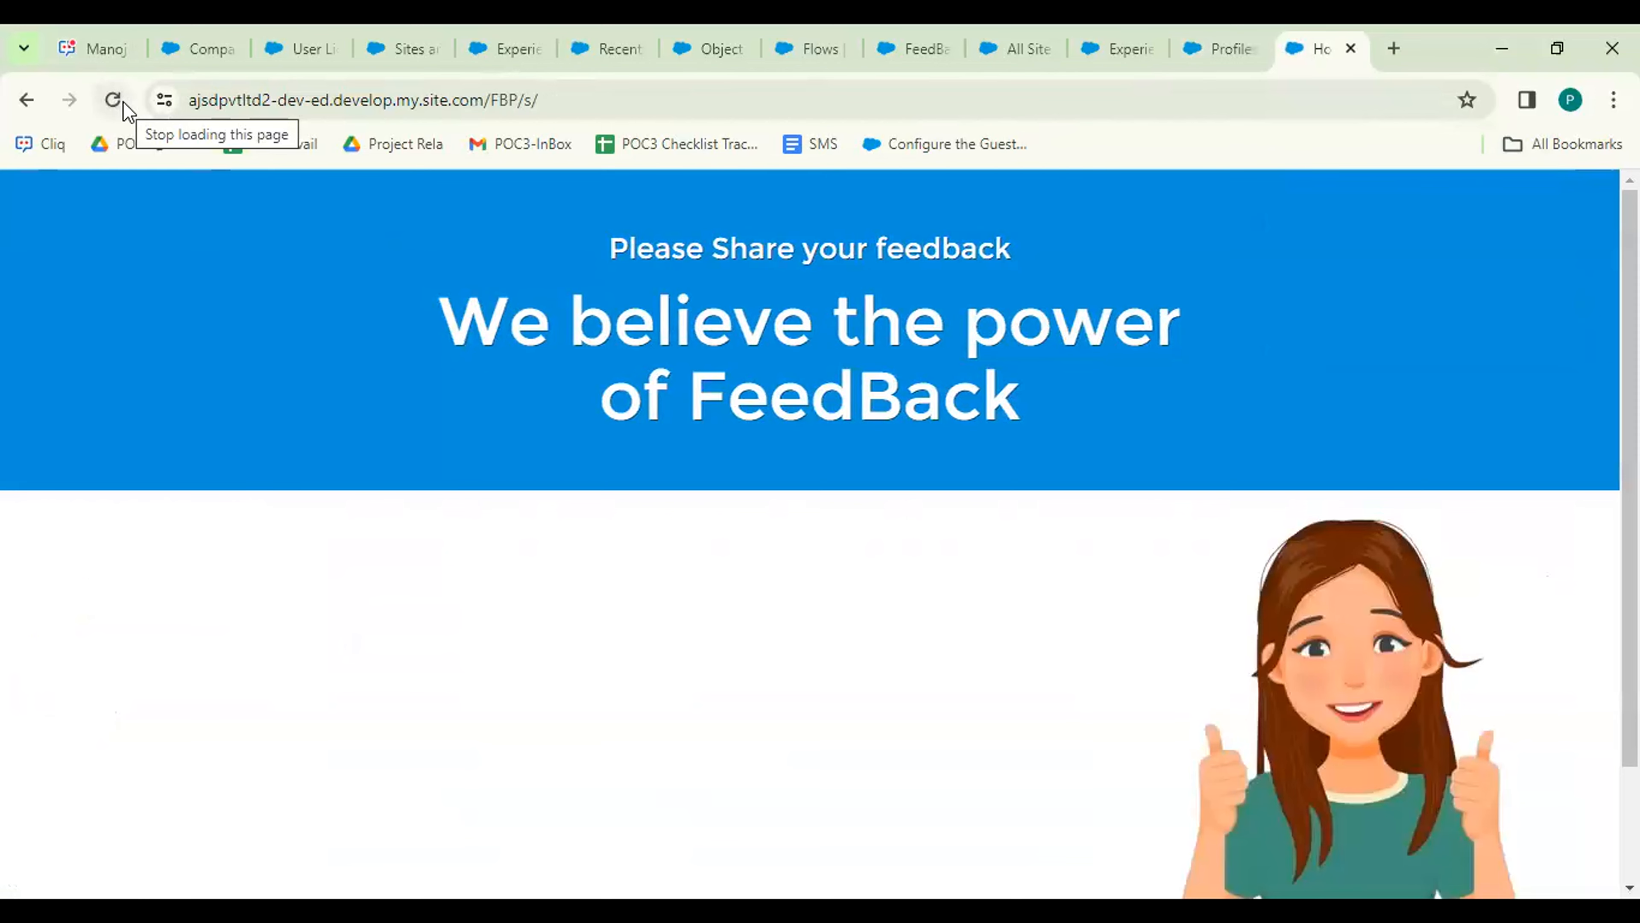
click(116, 103)
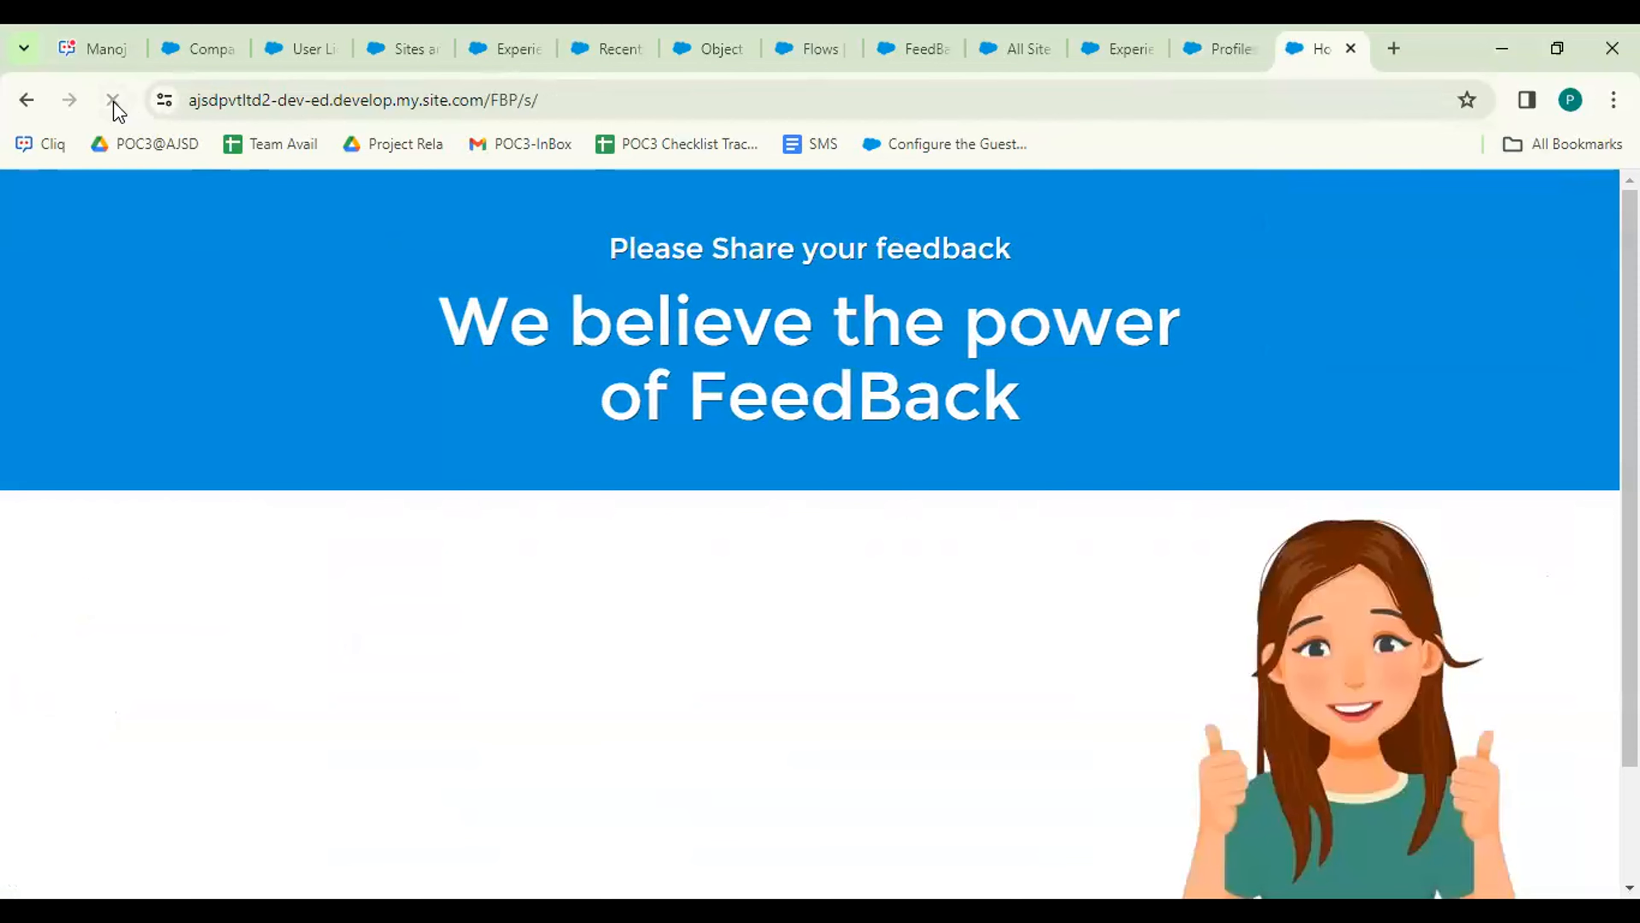
click(116, 104)
click(1233, 49)
click(1323, 52)
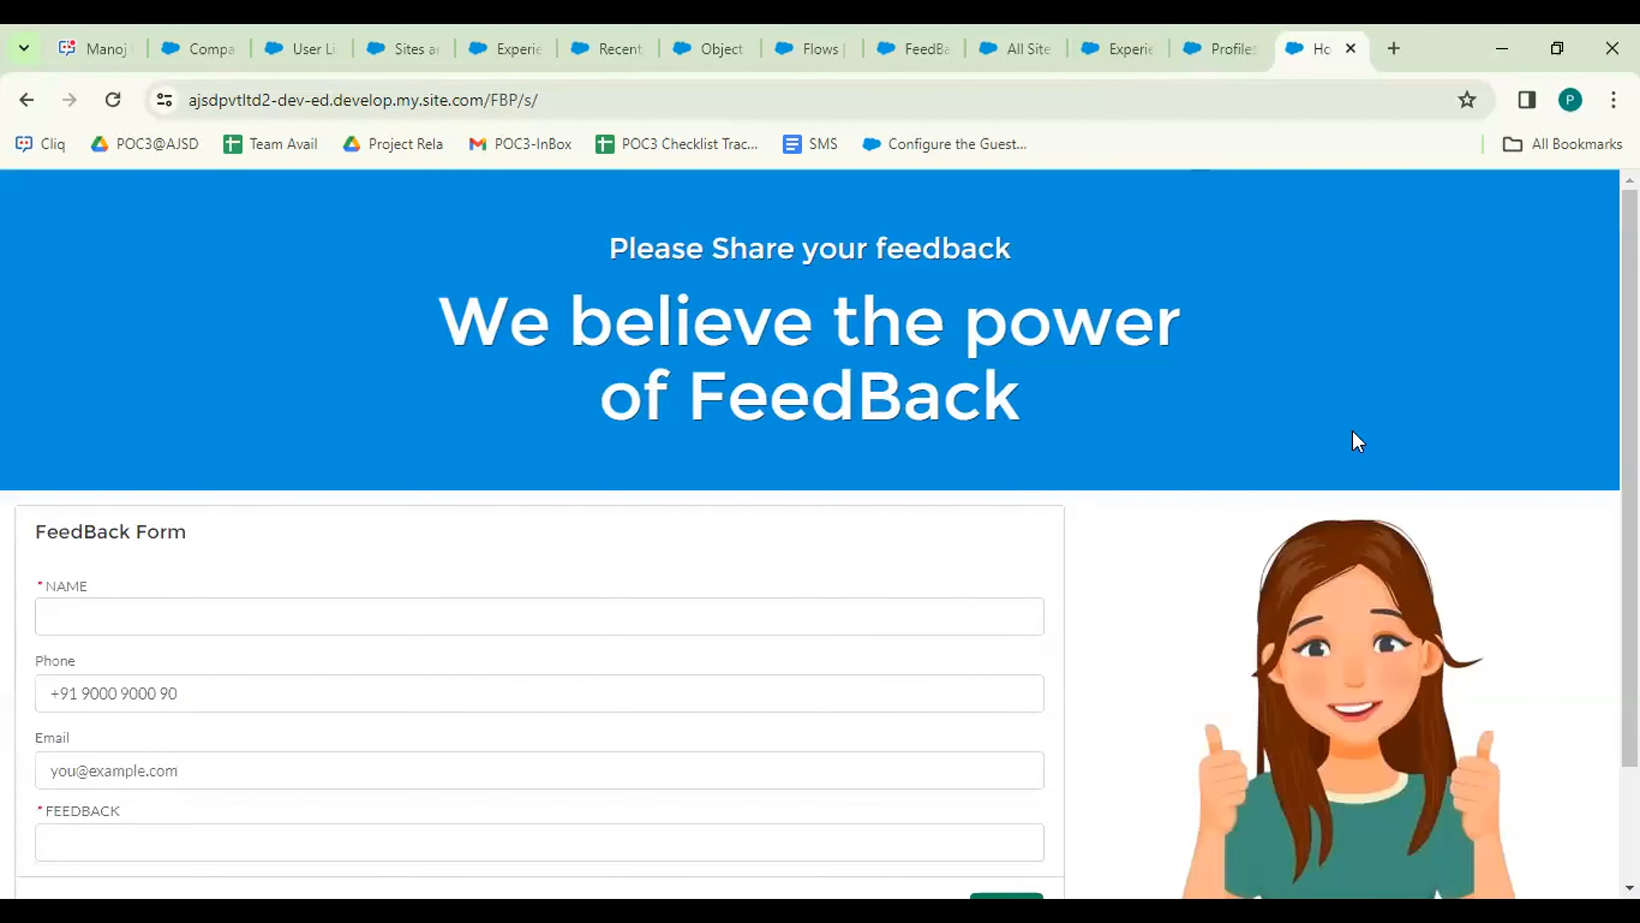
scroll(810, 535, down, 2)
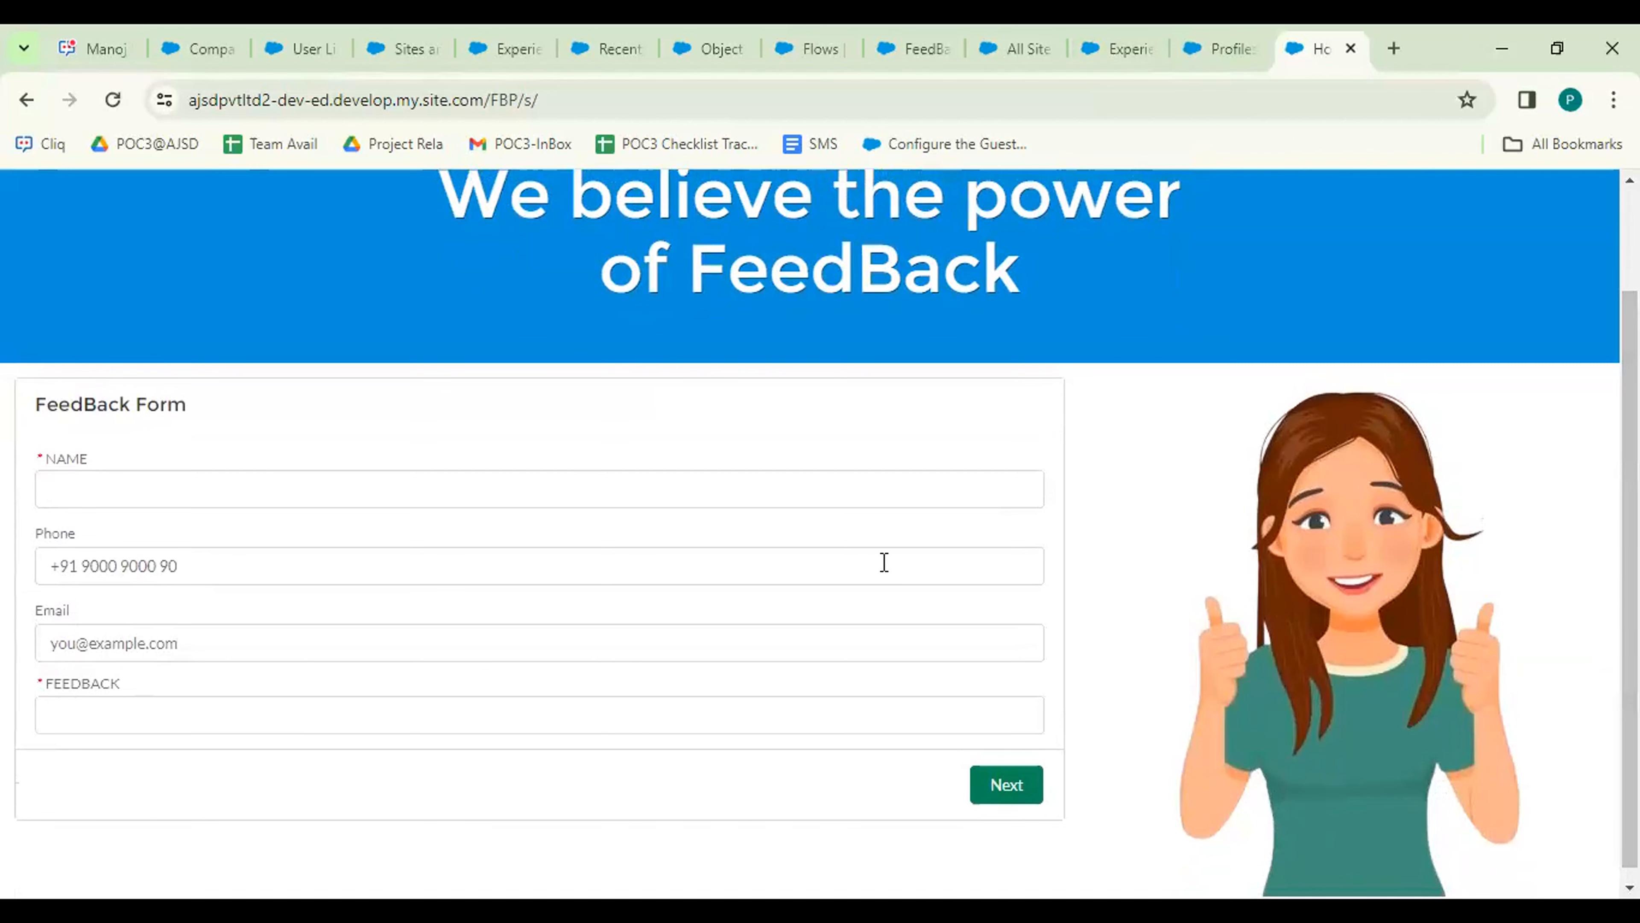
Fill the form with the submitter's name, phone number, e-mail and feedback GOOD.
click(298, 490)
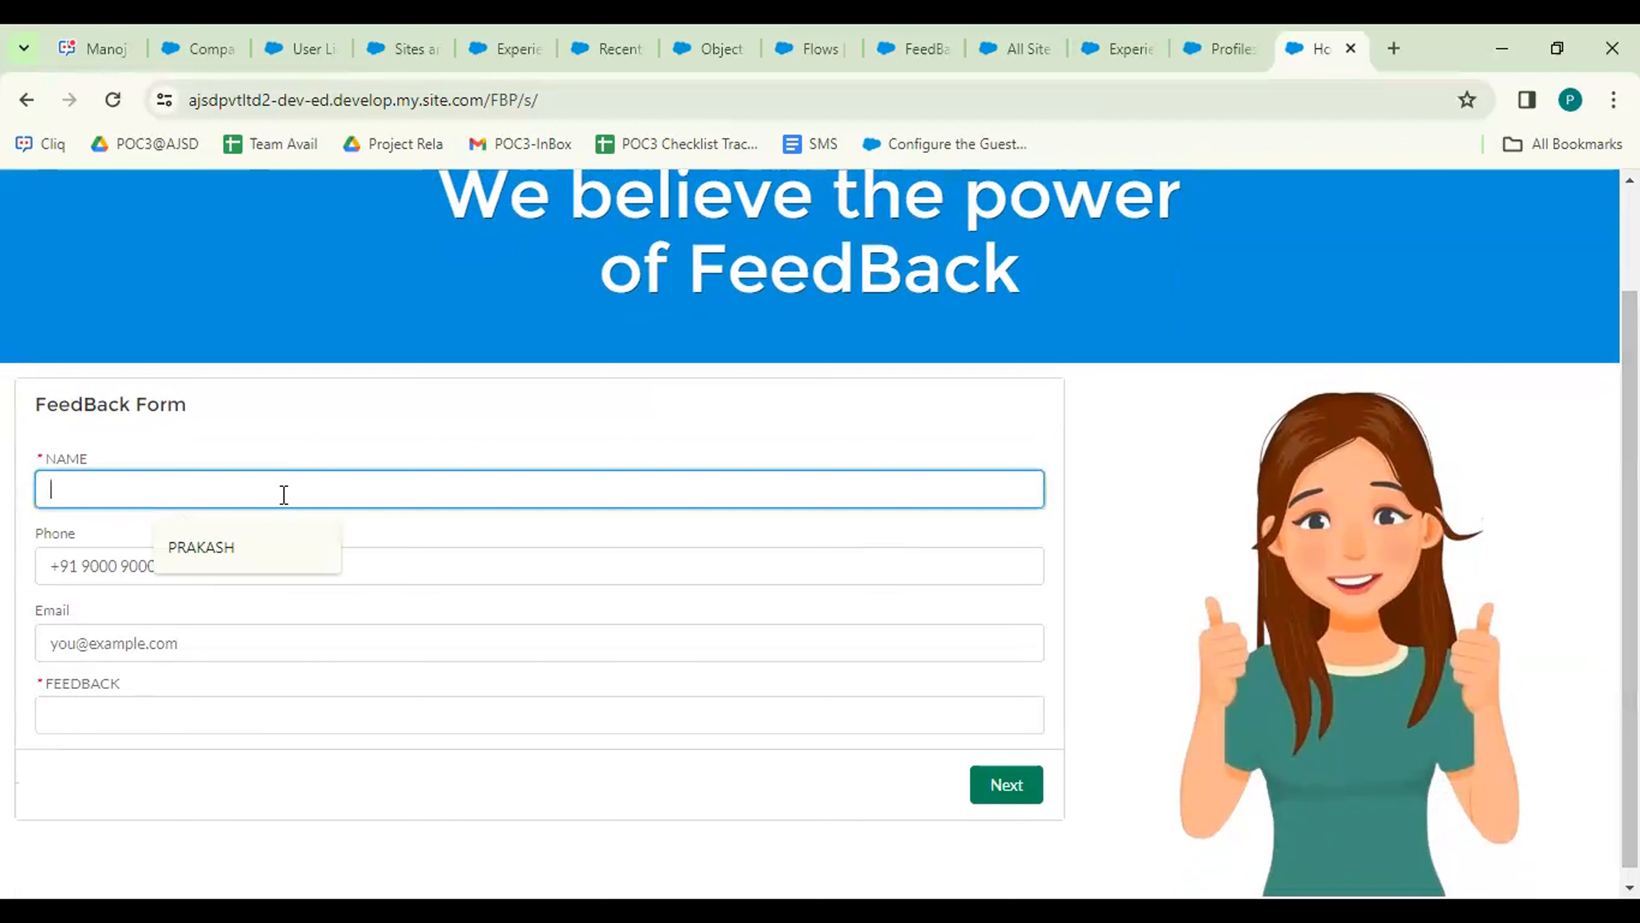
click(239, 546)
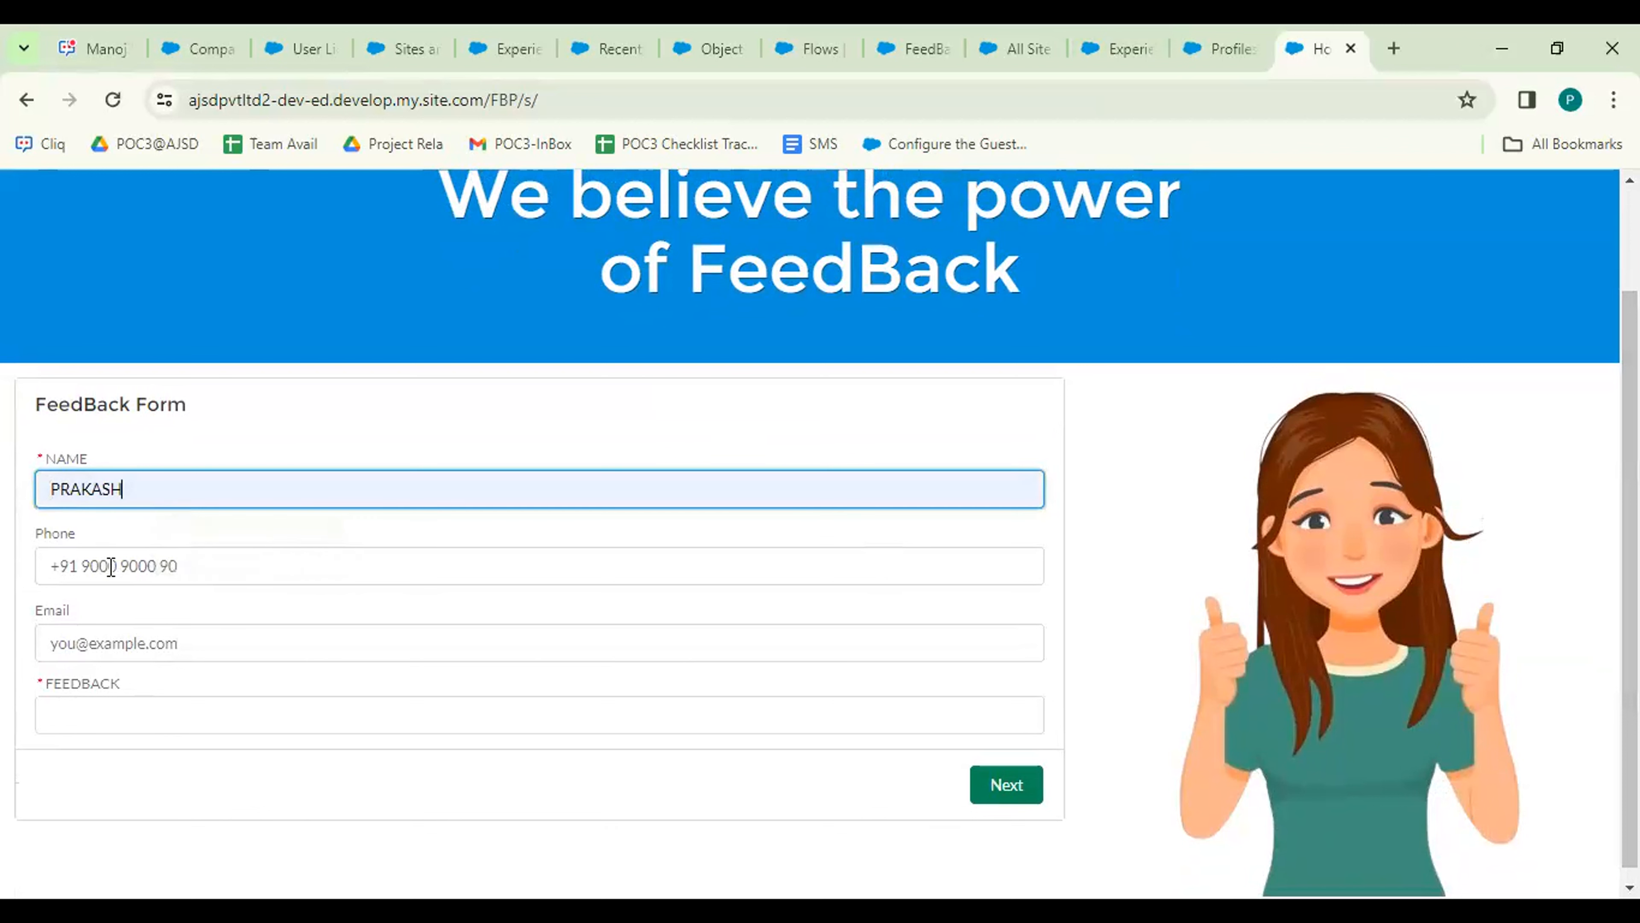
click(149, 572)
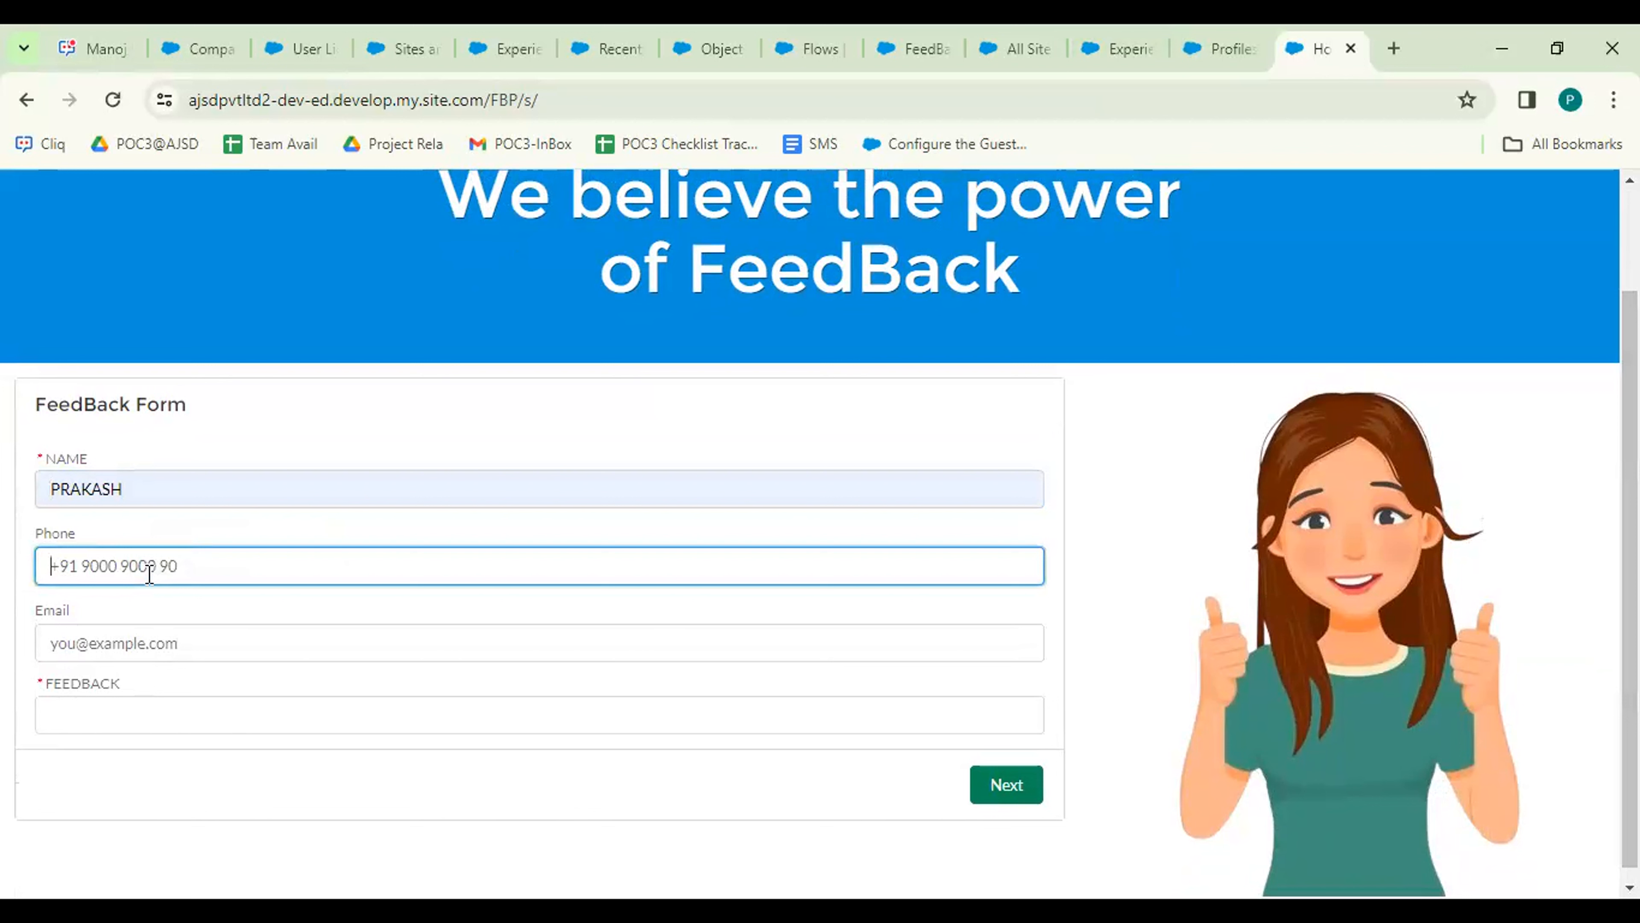
click(168, 642)
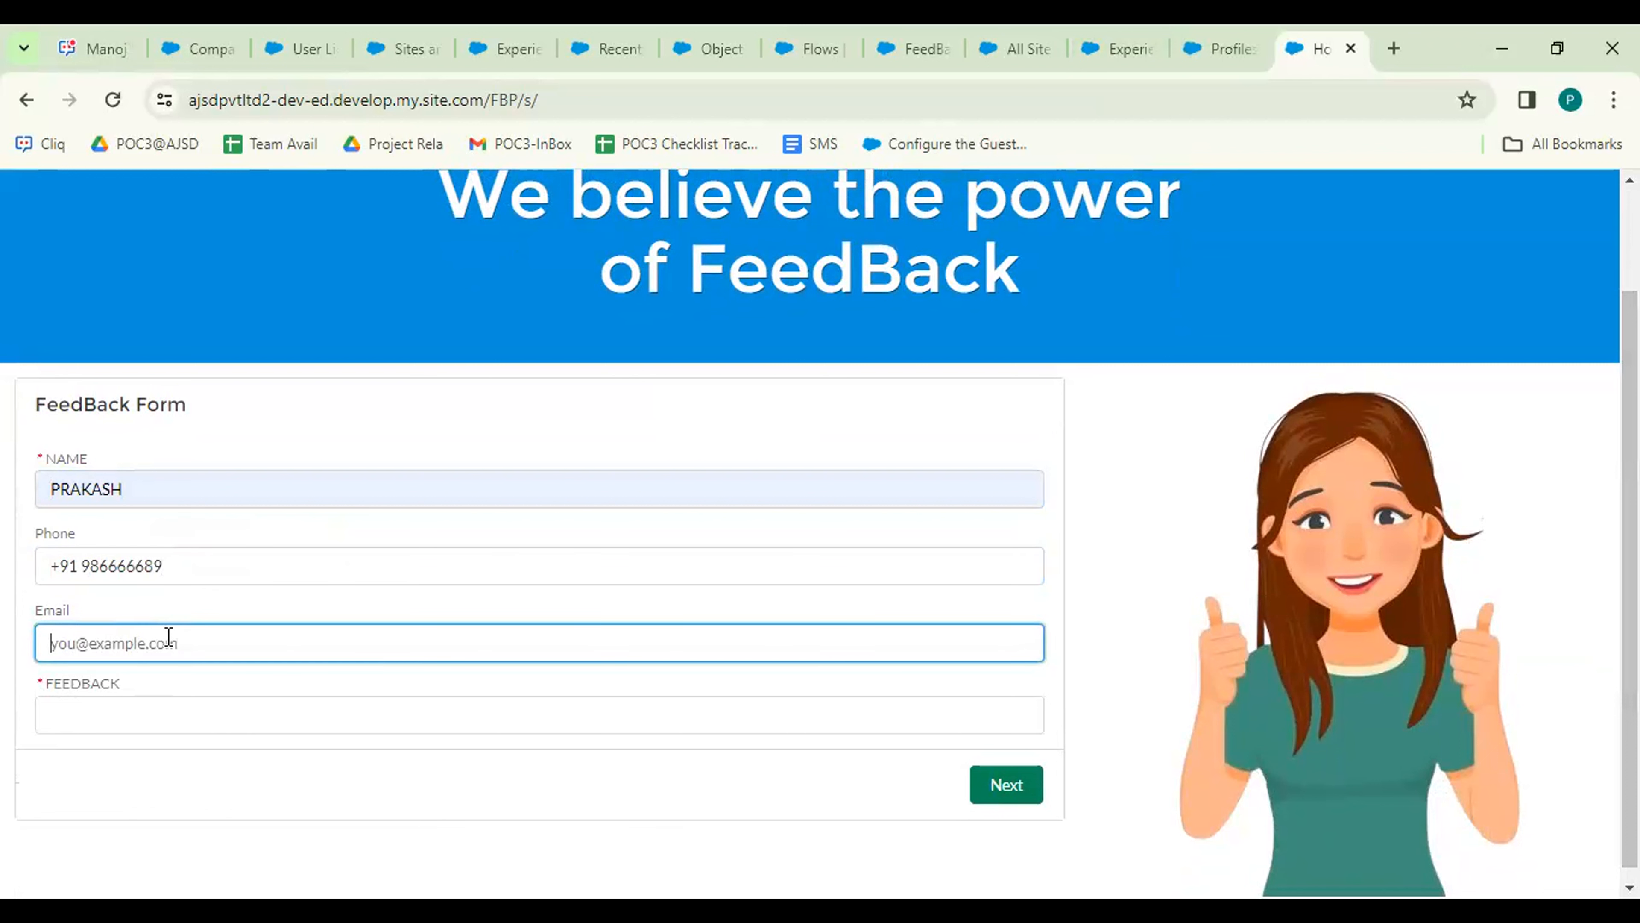
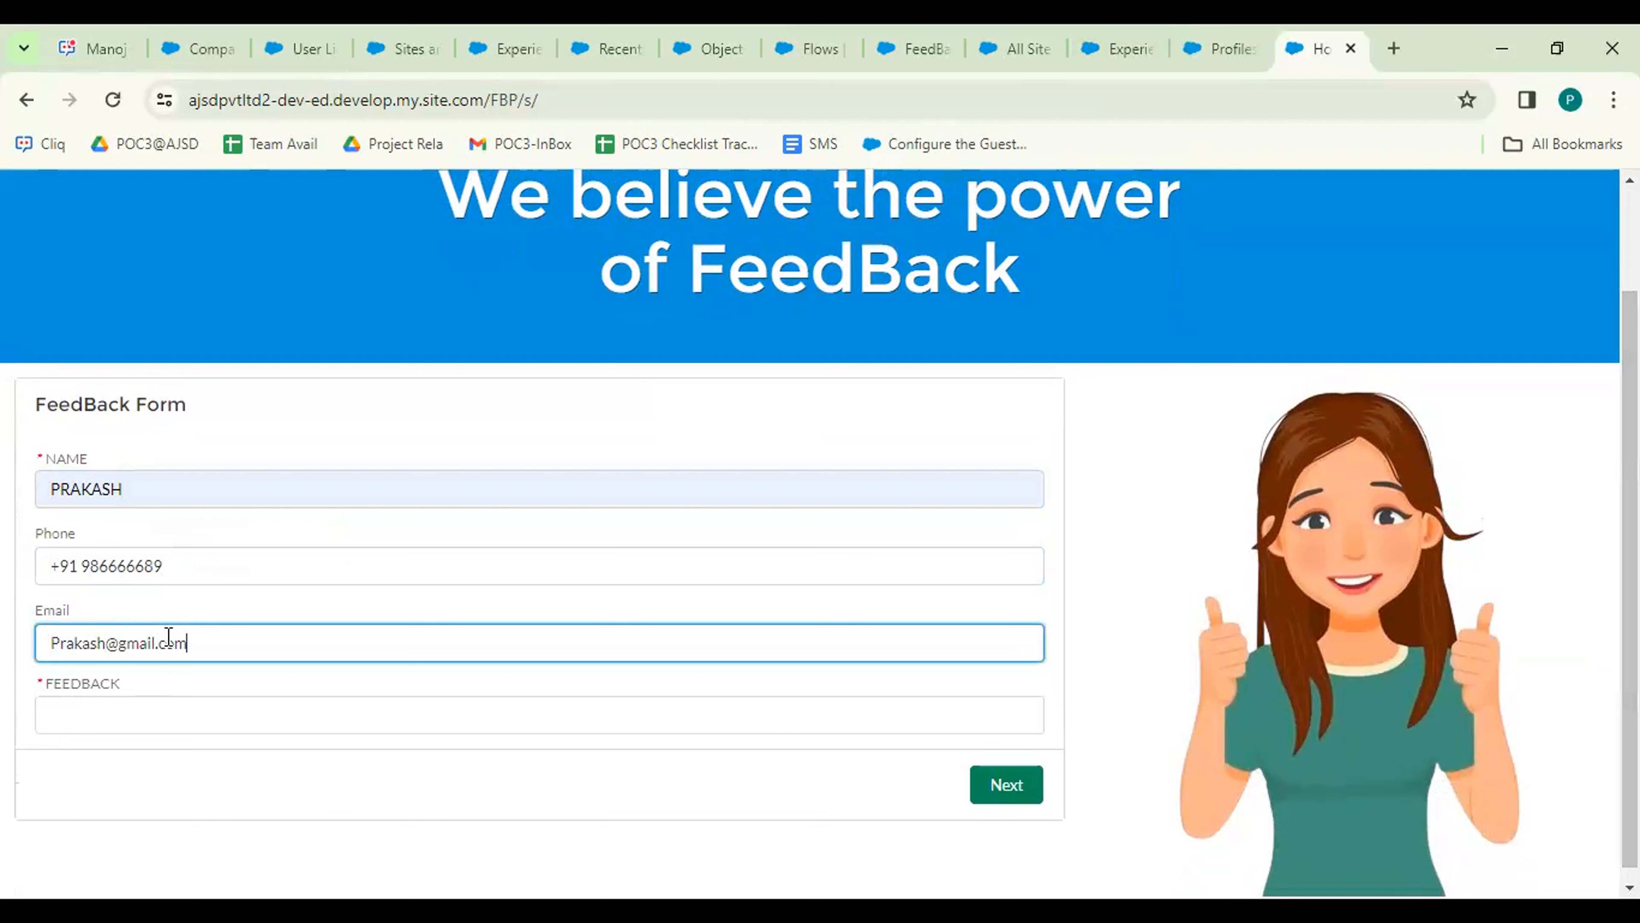
click(188, 714)
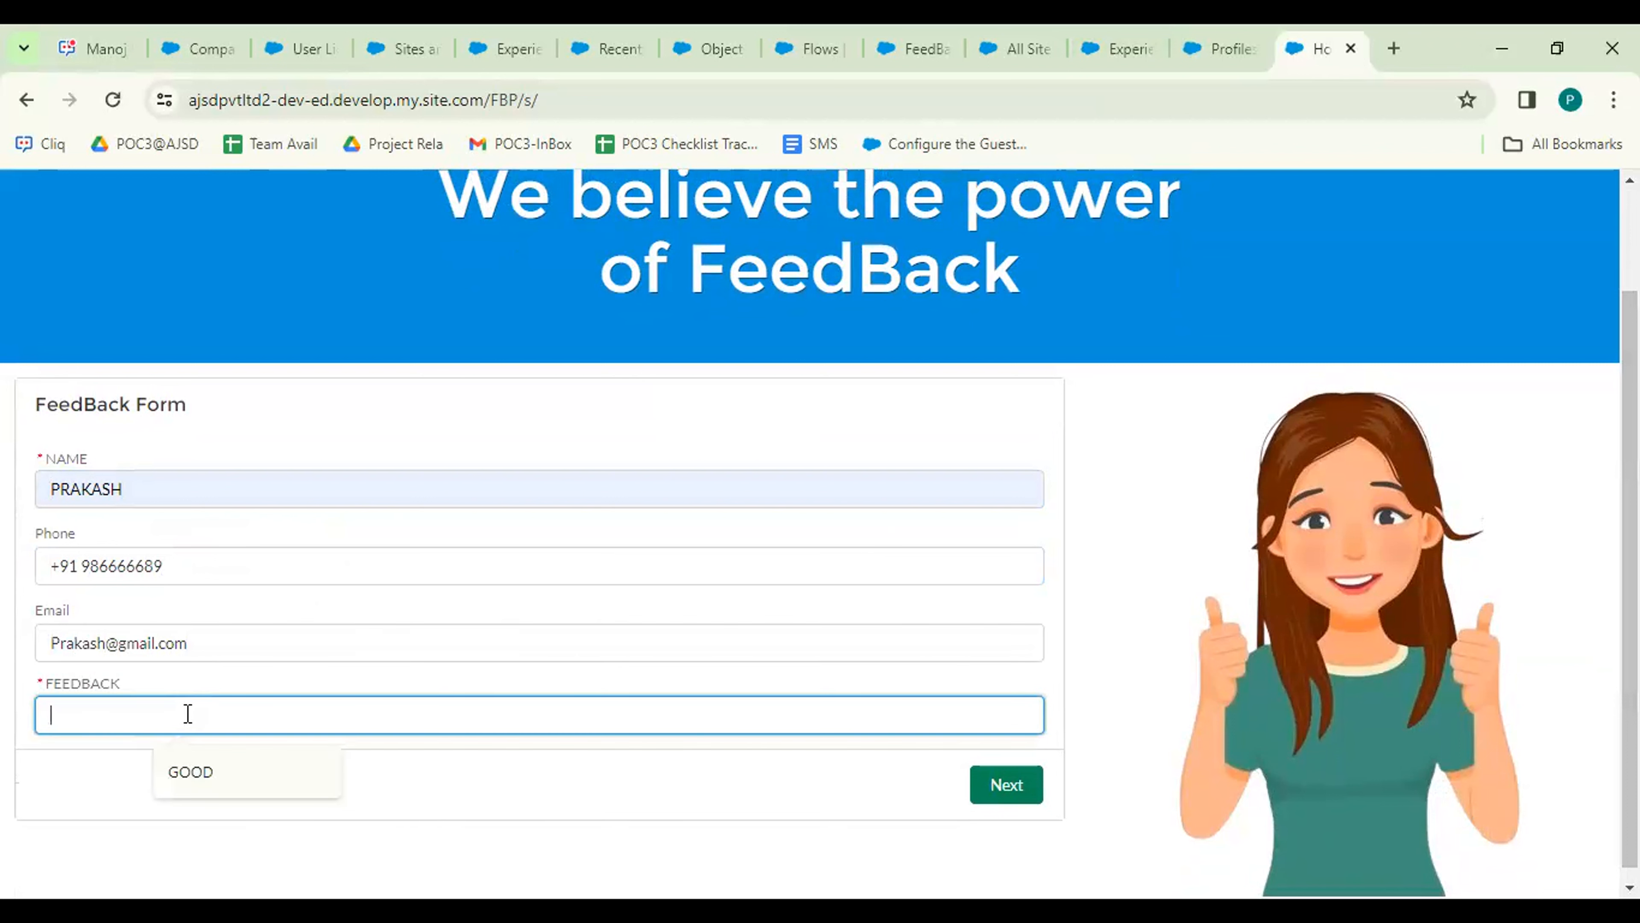
click(209, 772)
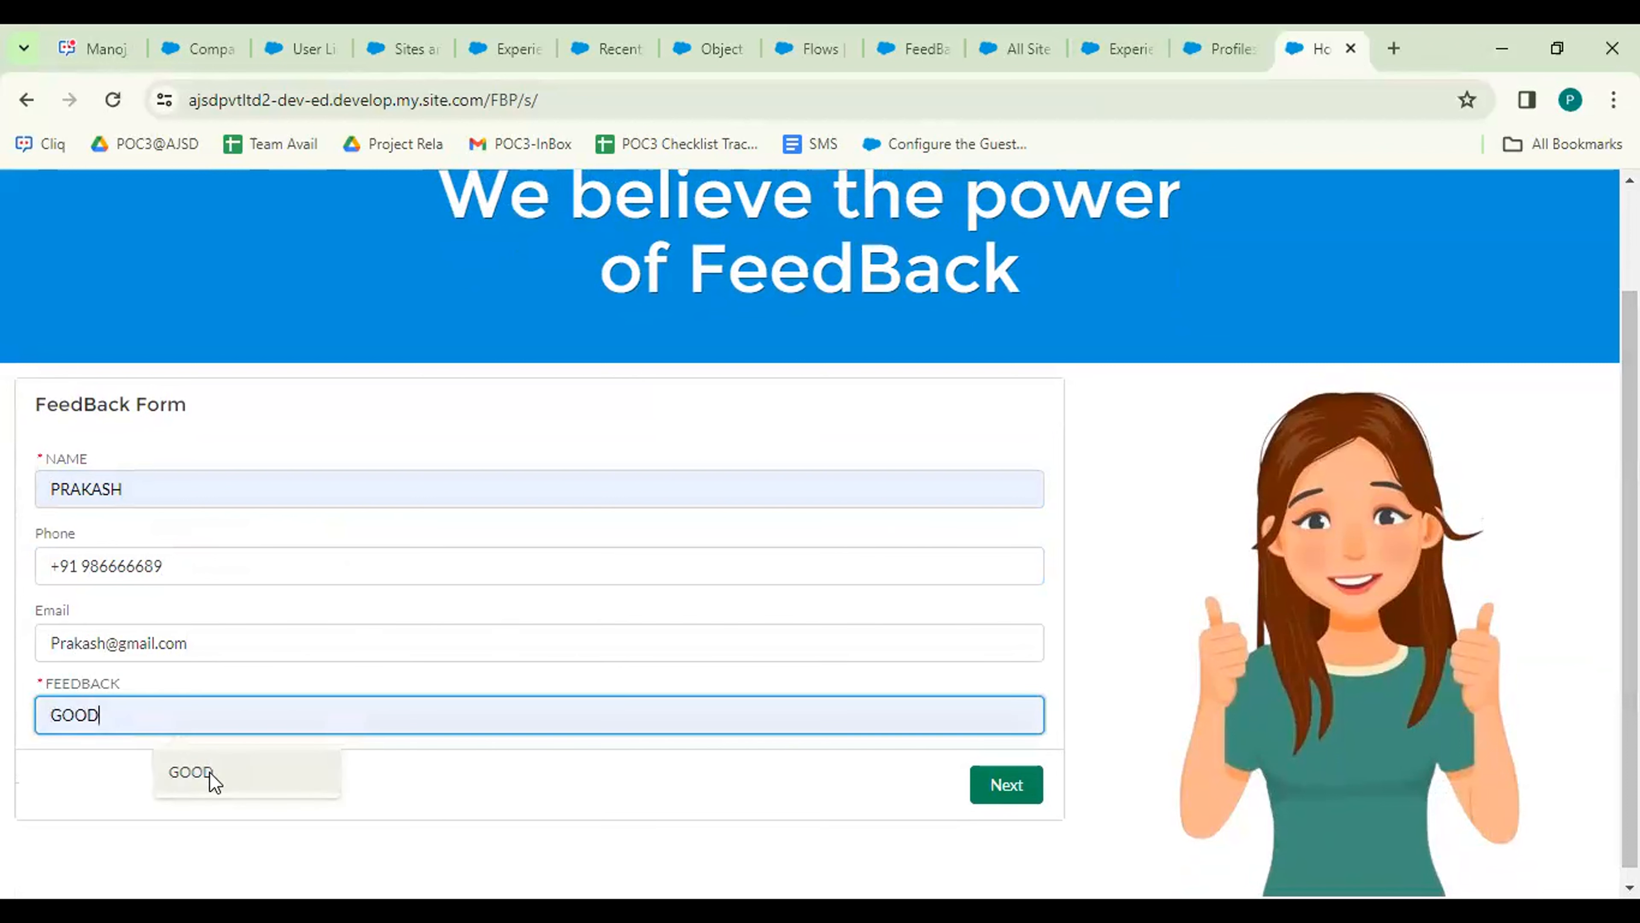
Submit the feedback and close the thank-you message.
click(989, 785)
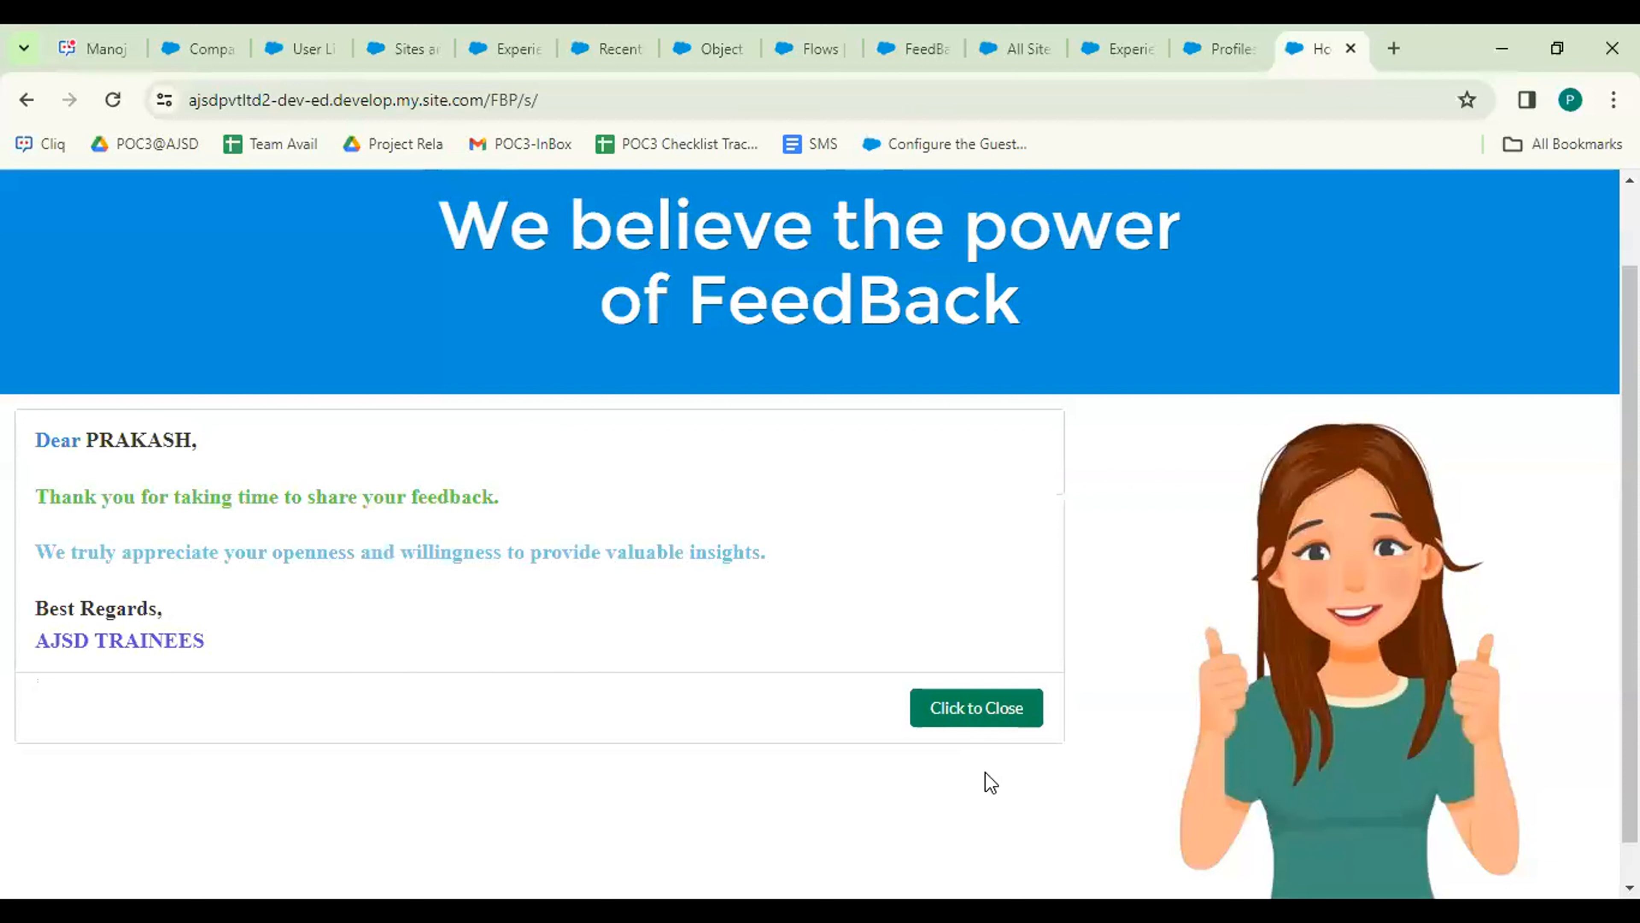
click(967, 727)
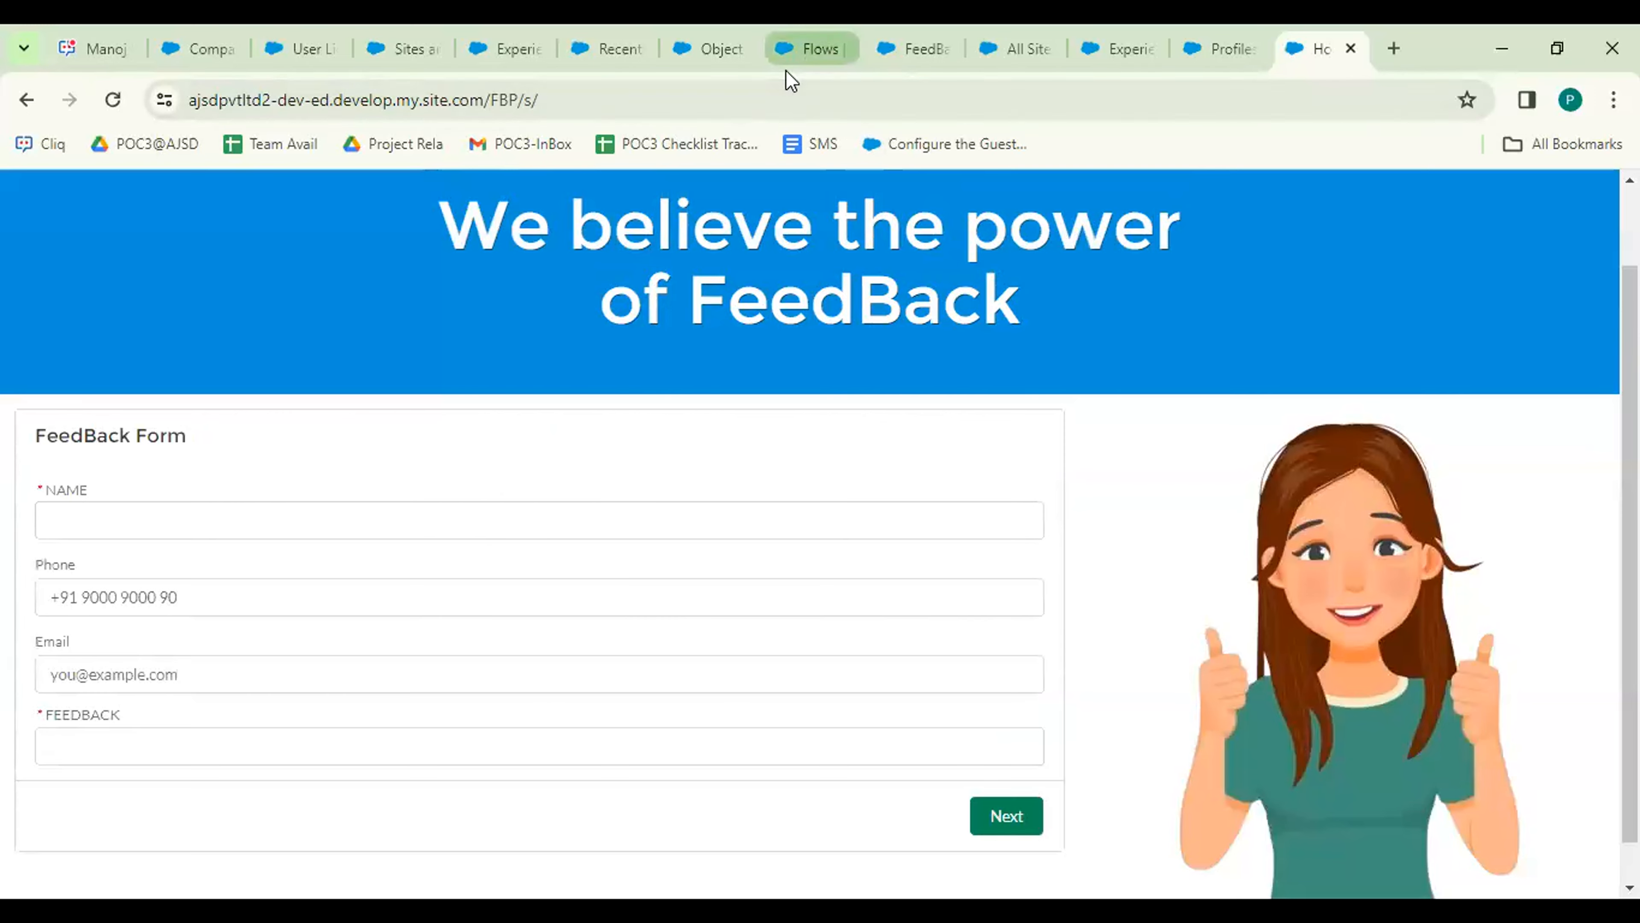
click(608, 54)
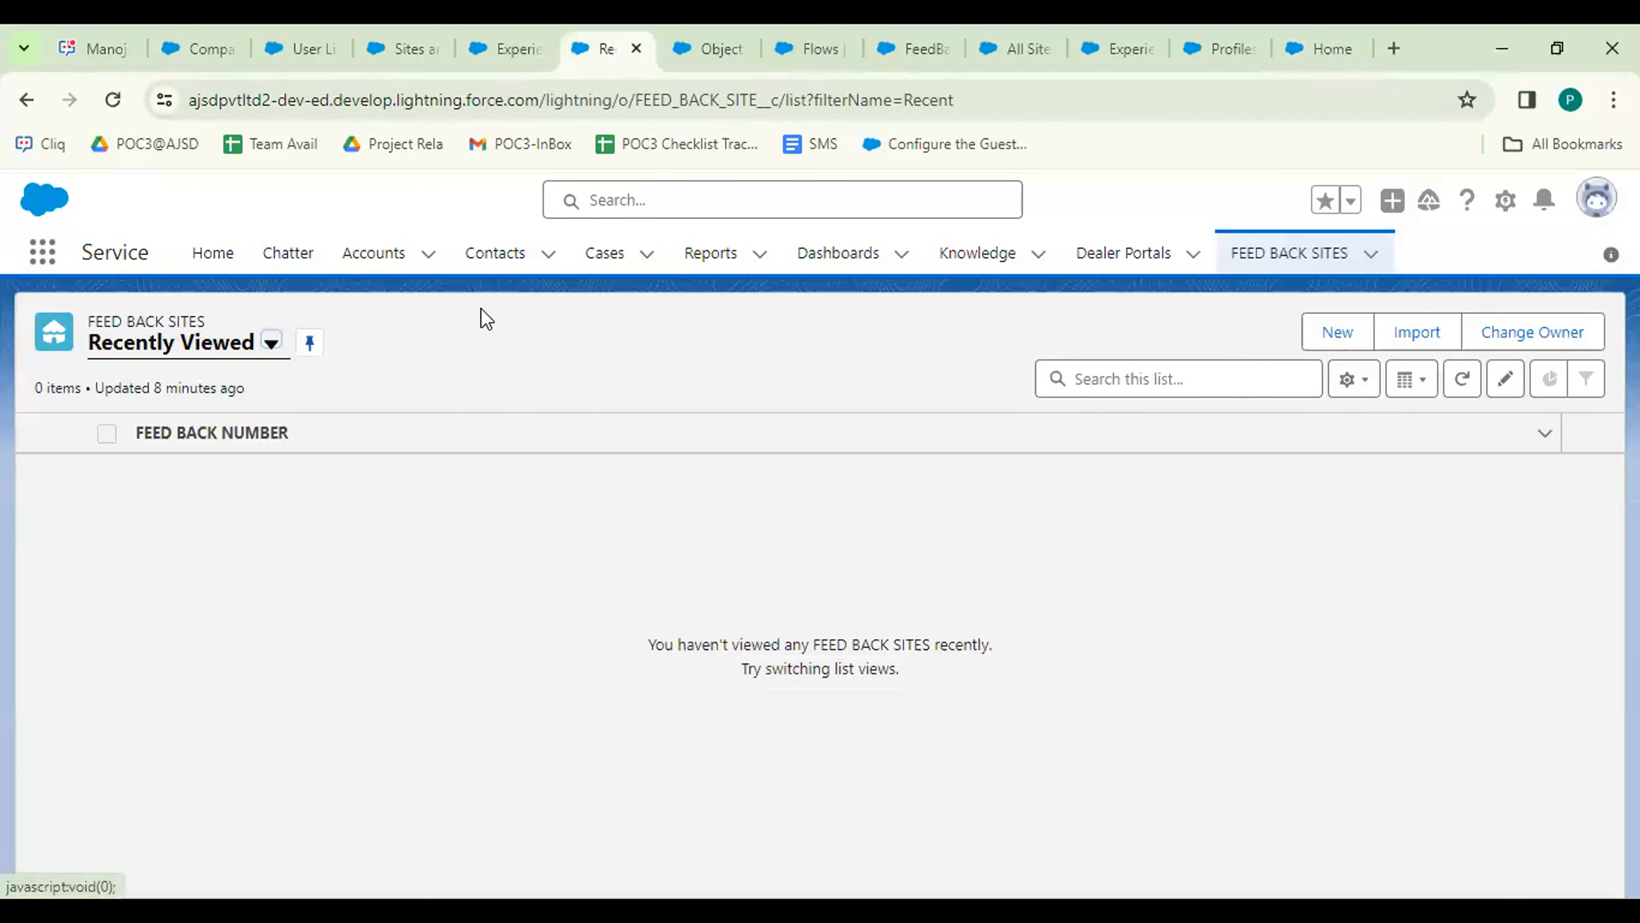
Show the All FEED BACK SITES list view and open guest submission FB-00014.
click(1276, 274)
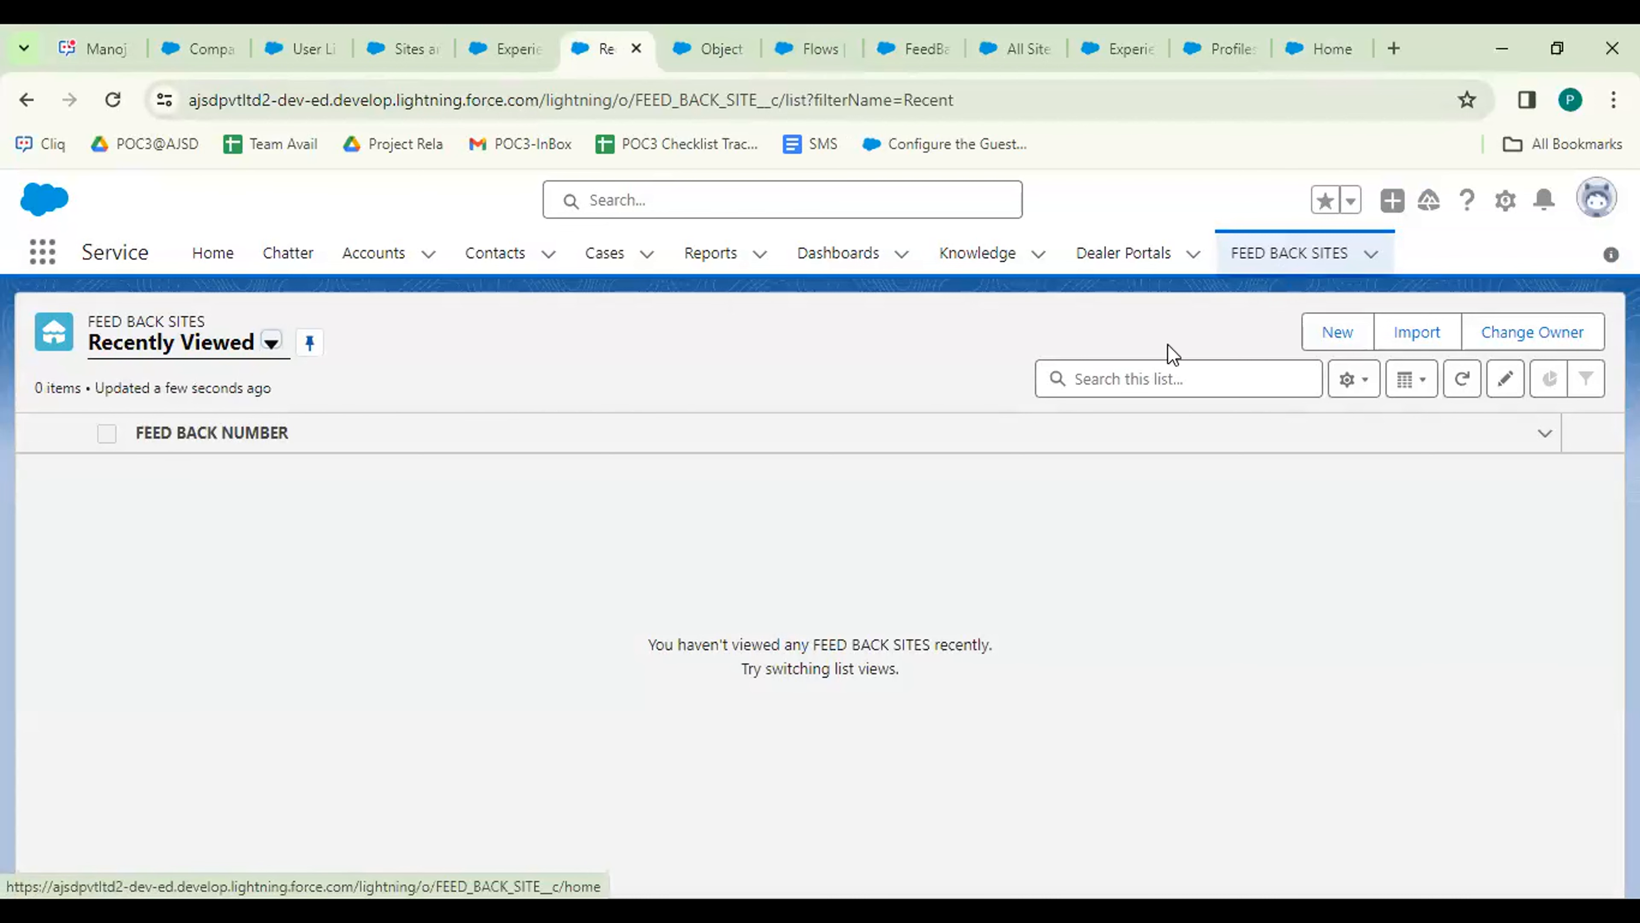
click(211, 347)
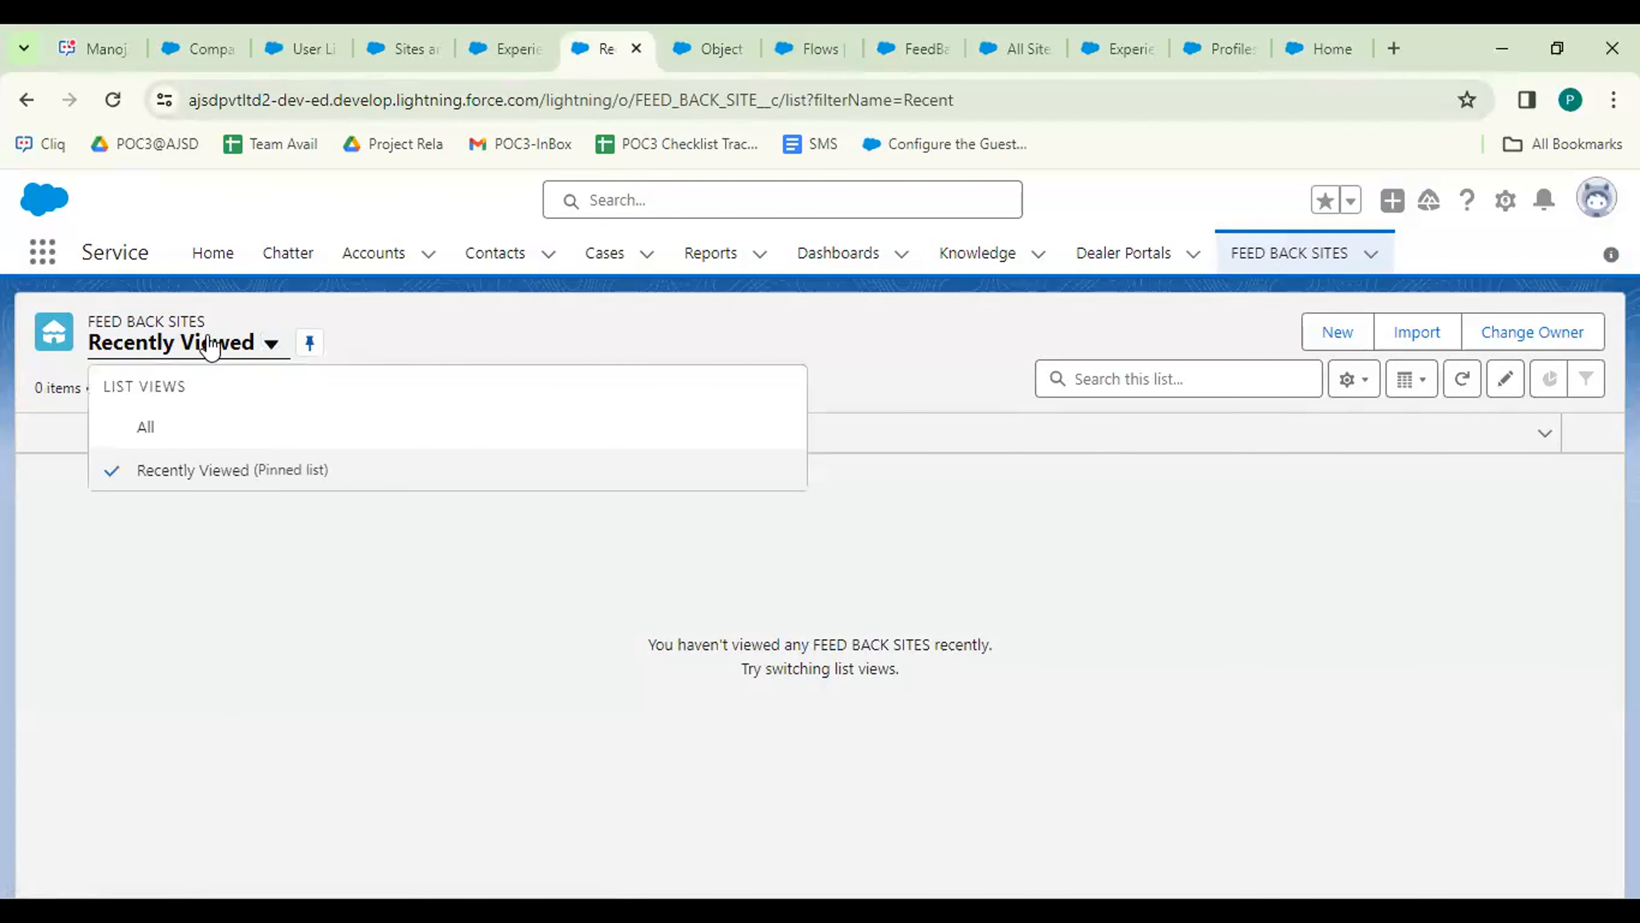
click(147, 428)
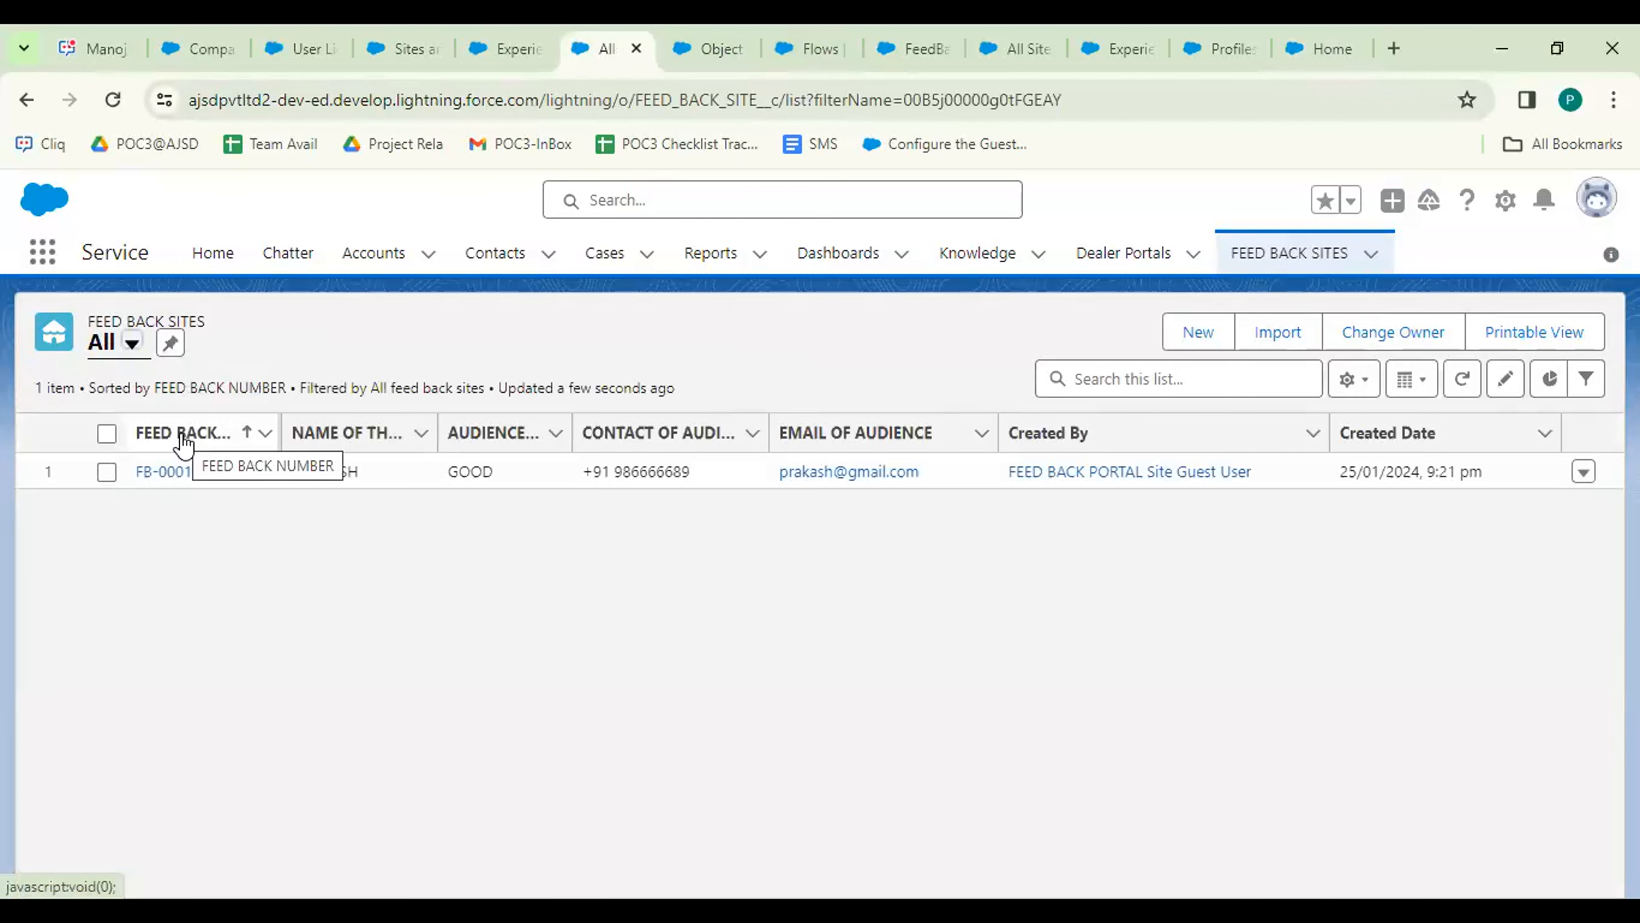
click(158, 472)
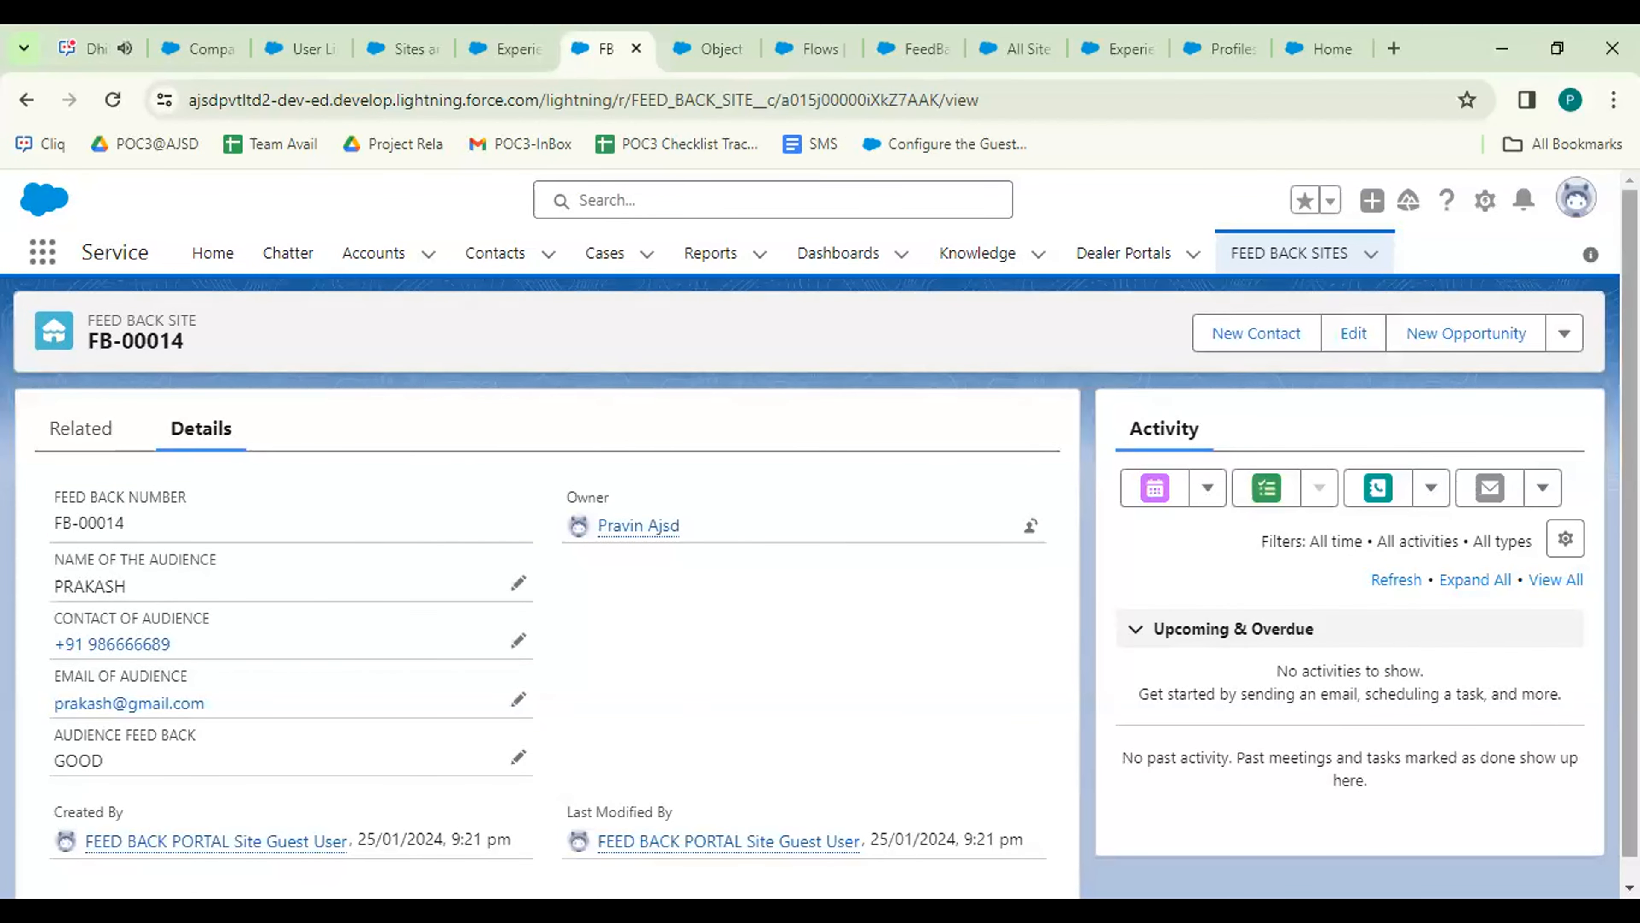
drag(1629, 517, 1629, 540)
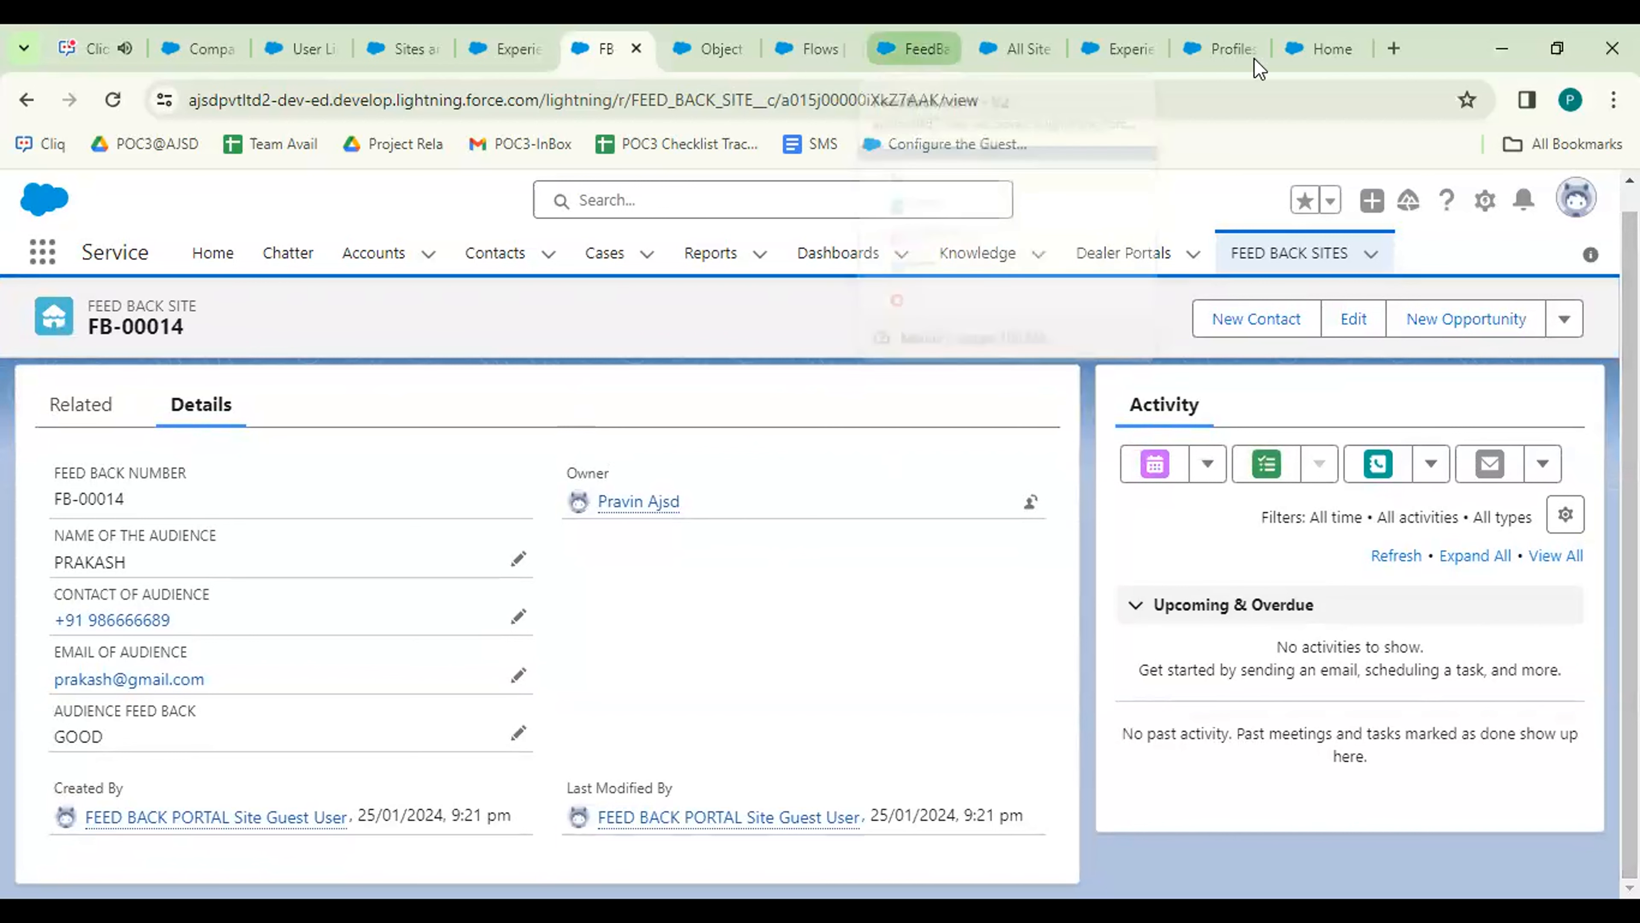
click(1319, 52)
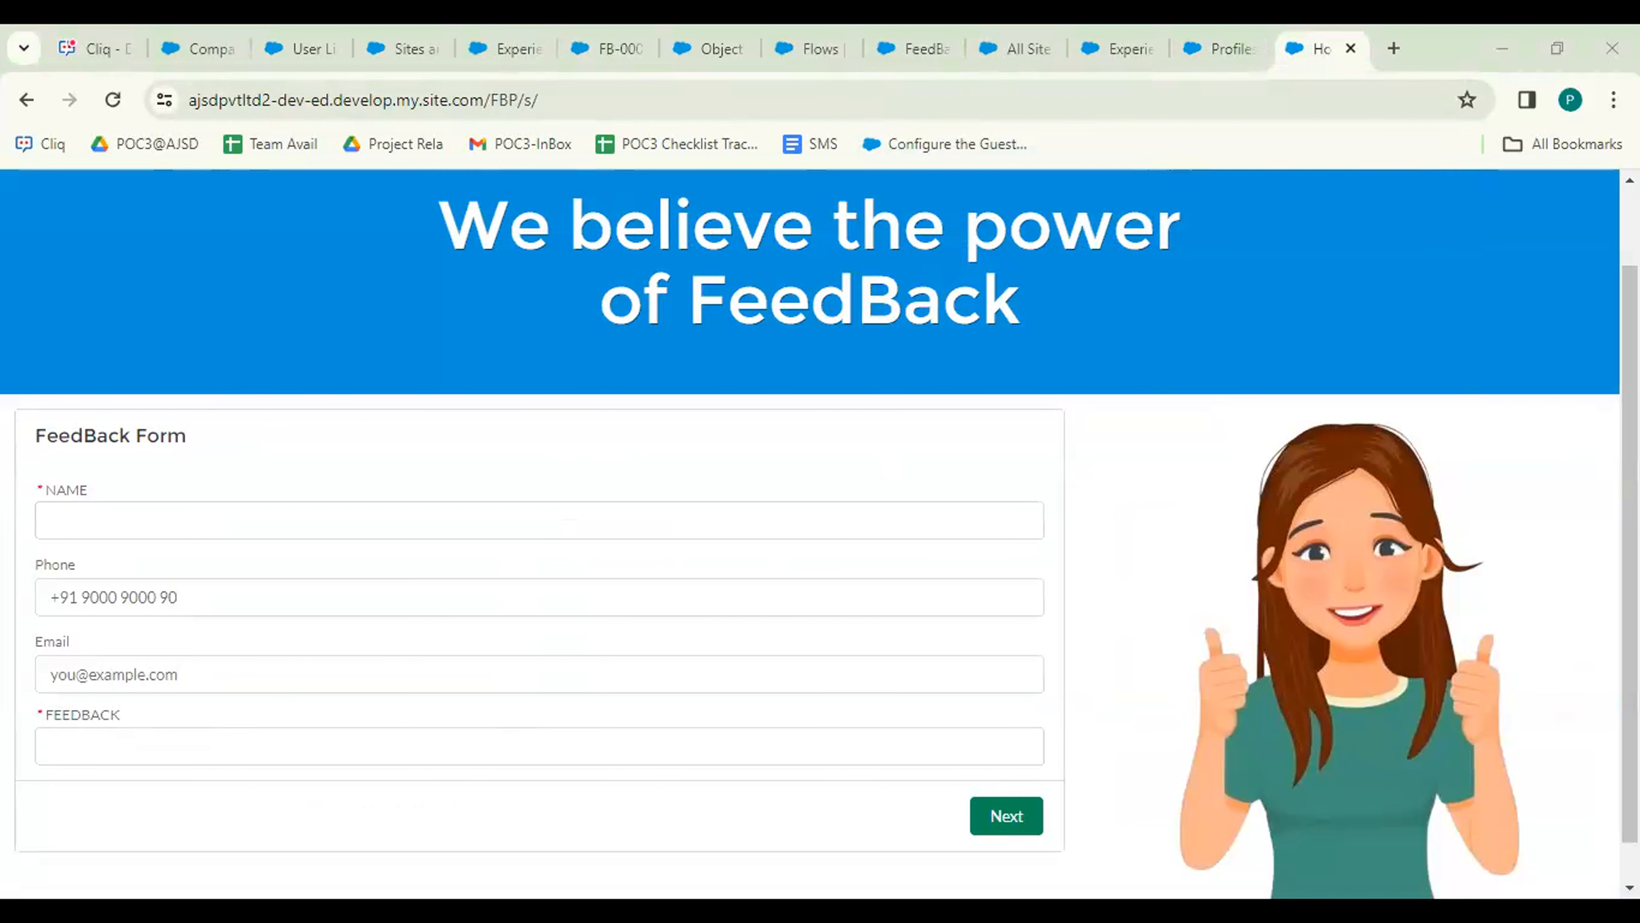
scroll(819, 517, down, 1)
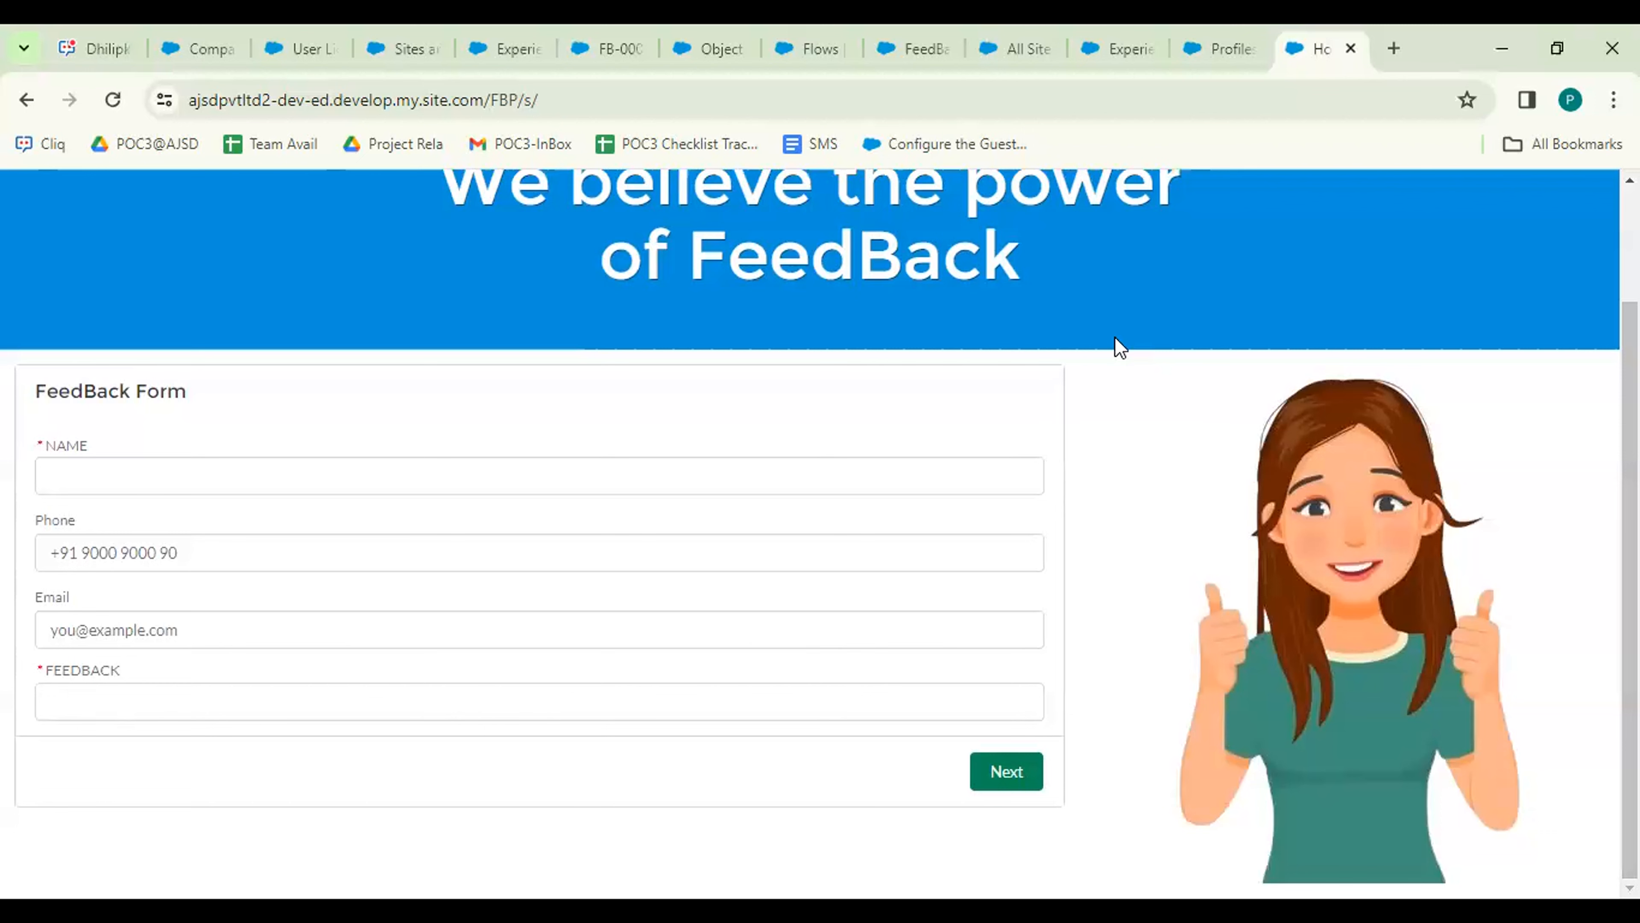
click(609, 100)
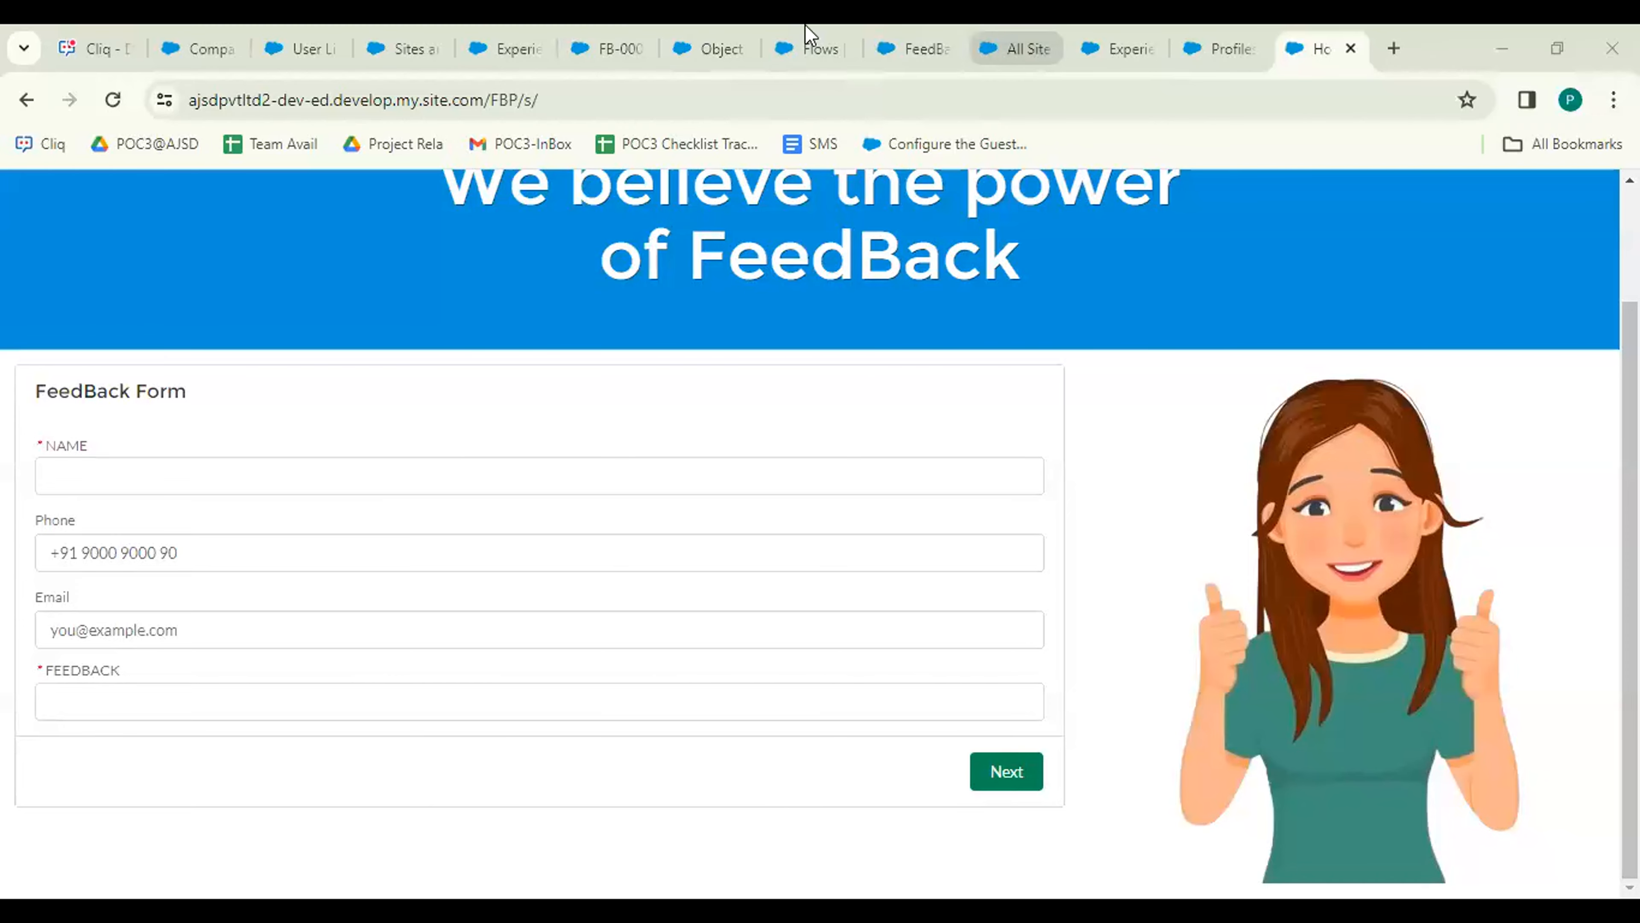
Select the All list view and refresh it to list records FB-00014 through FB-00025.
click(714, 36)
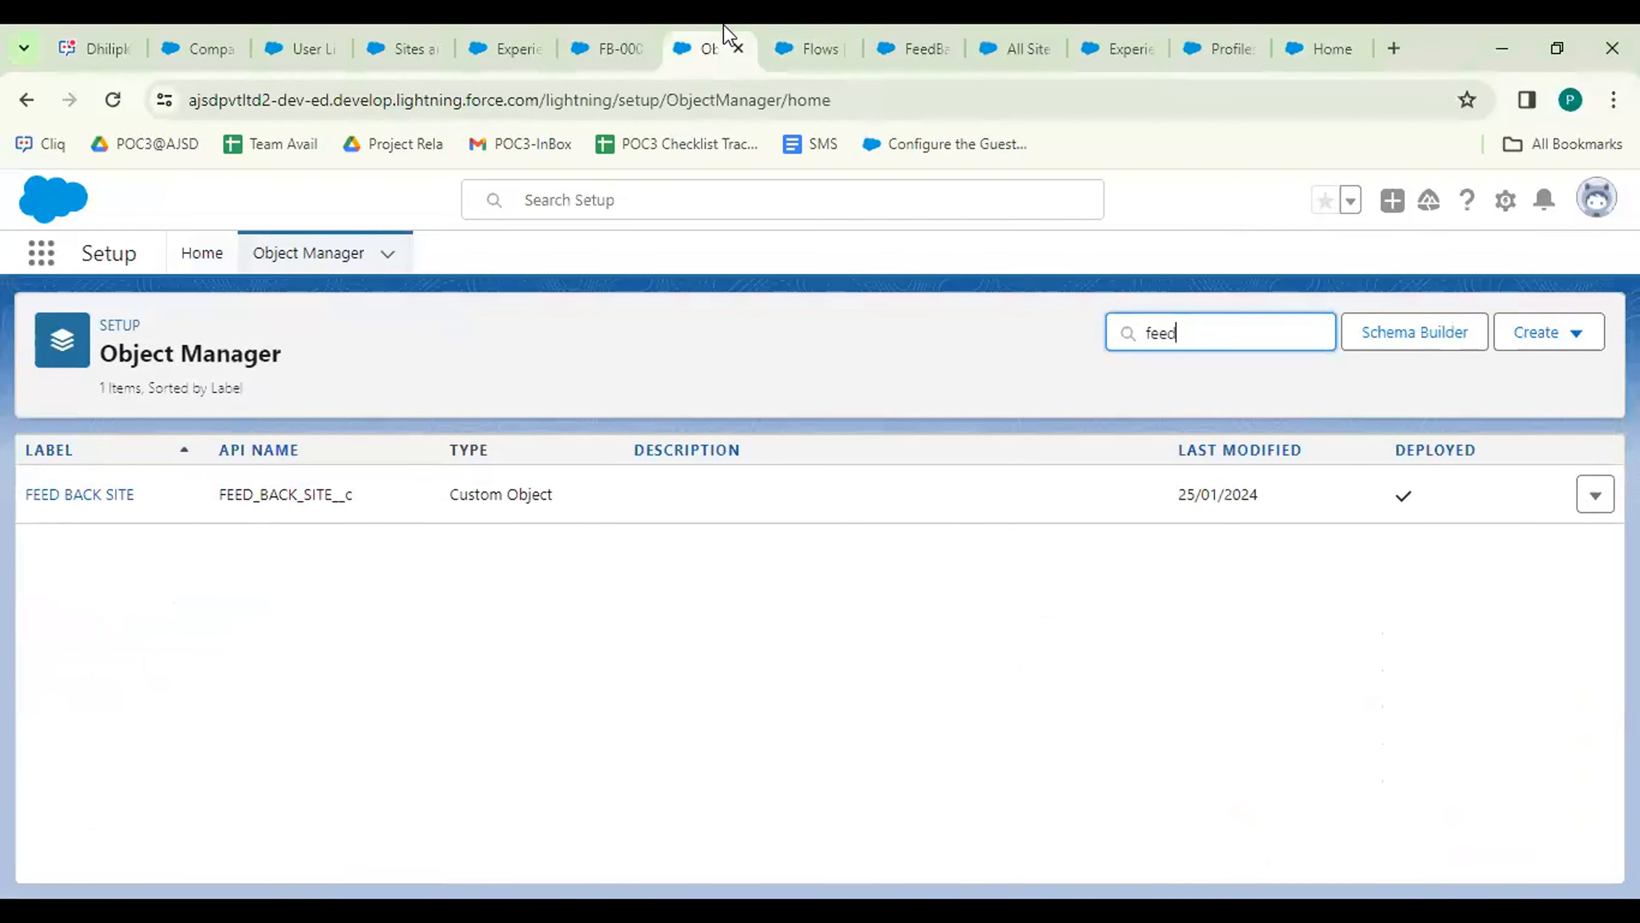
click(908, 55)
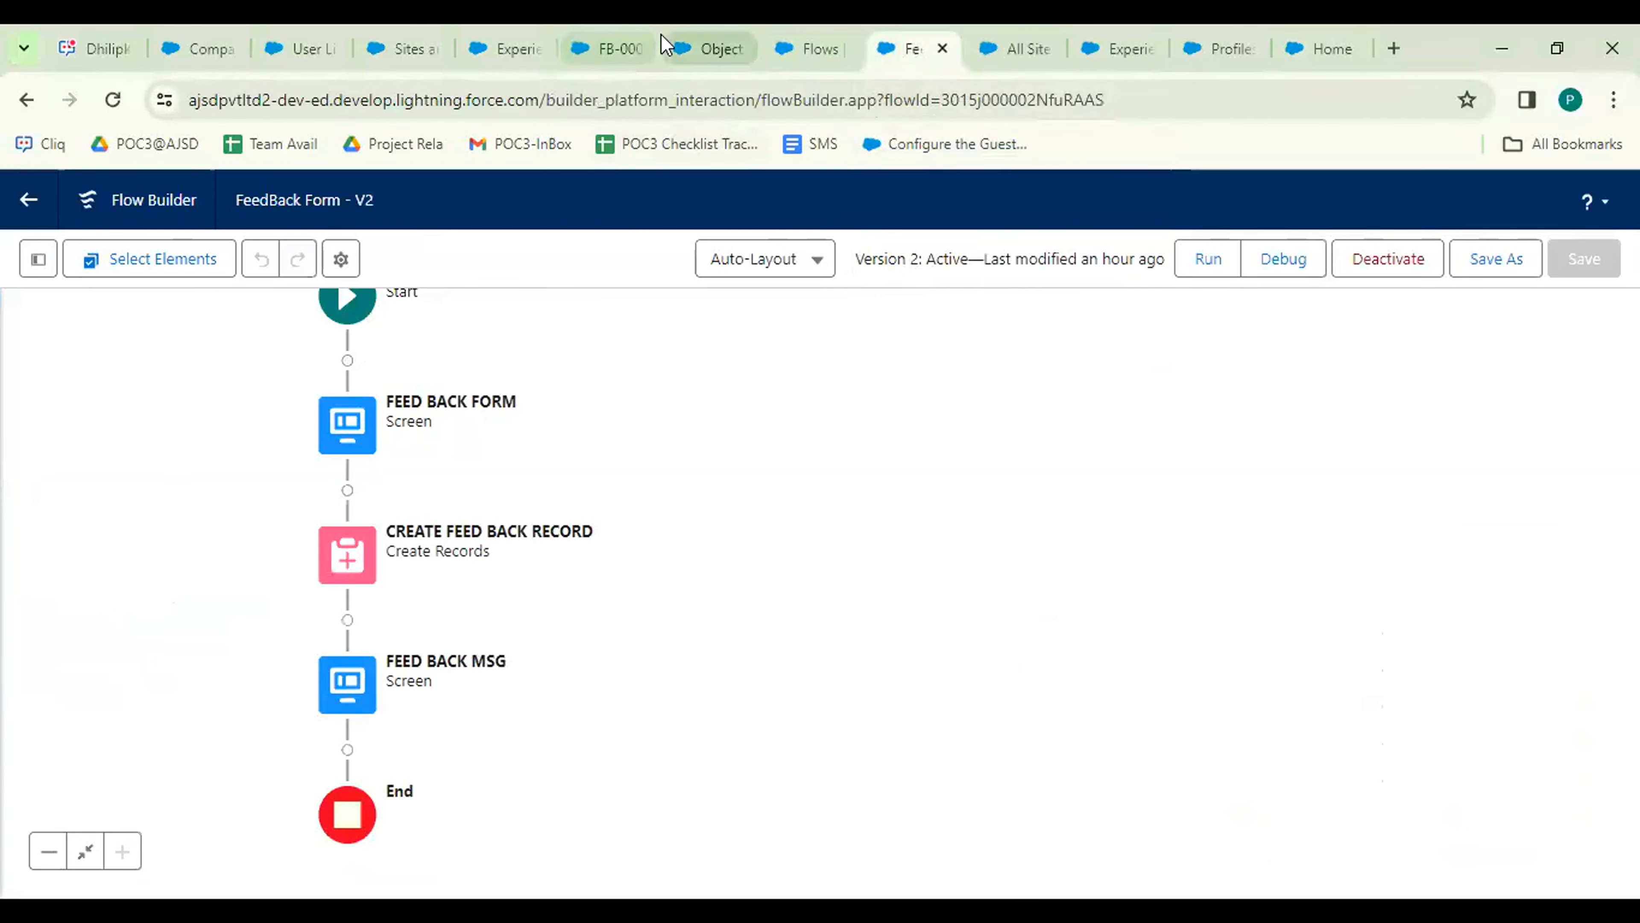
click(621, 40)
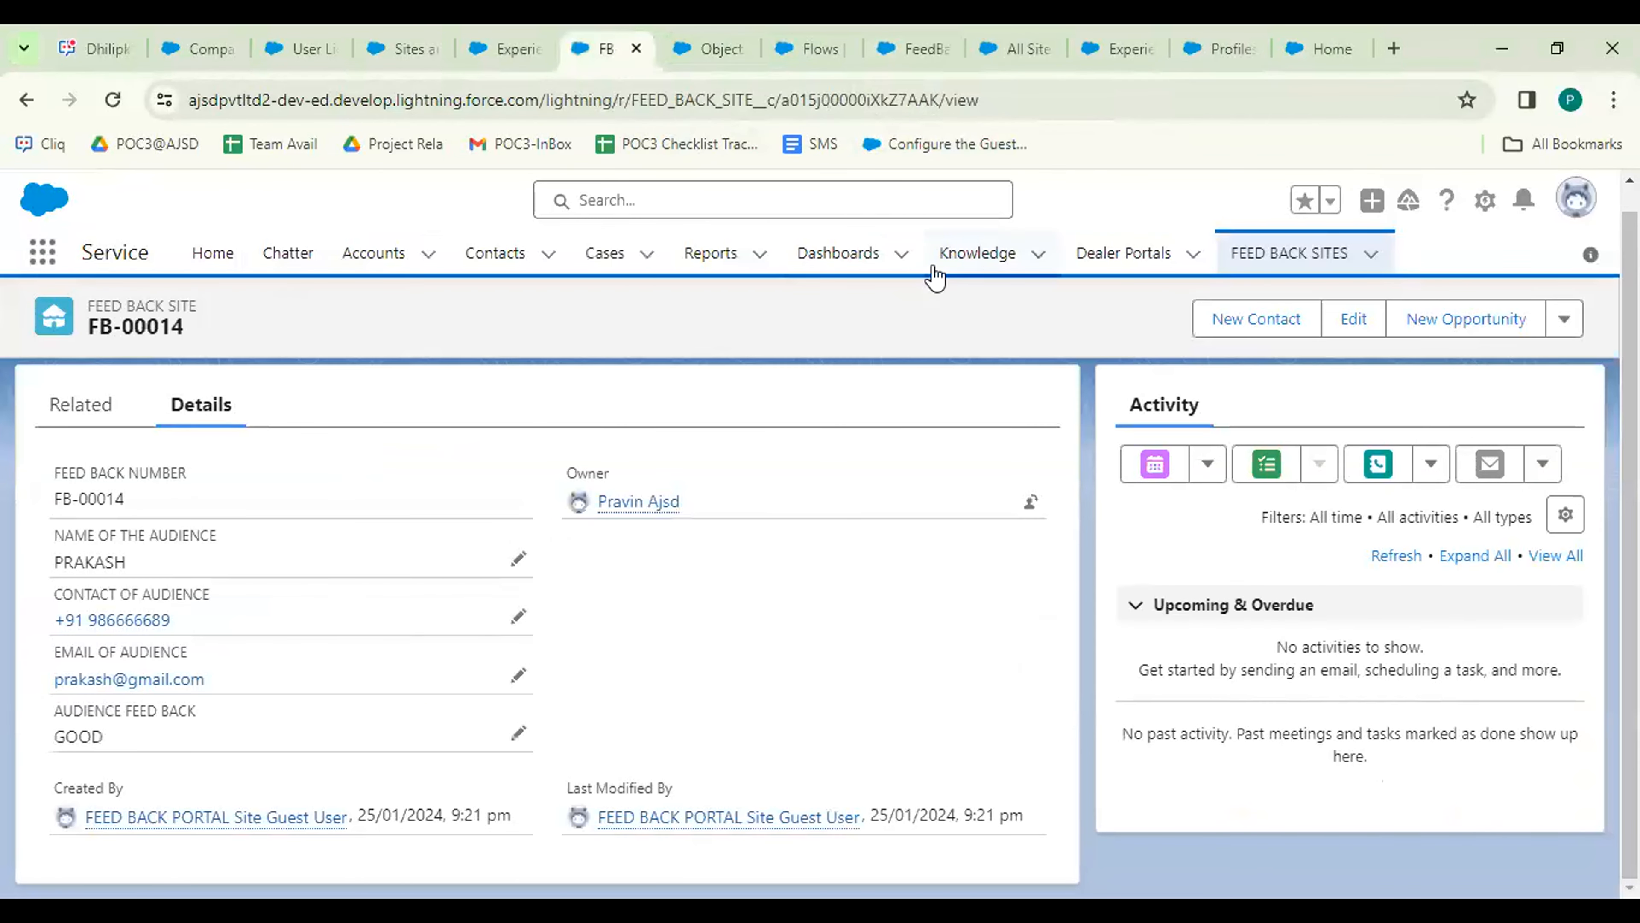
click(1292, 257)
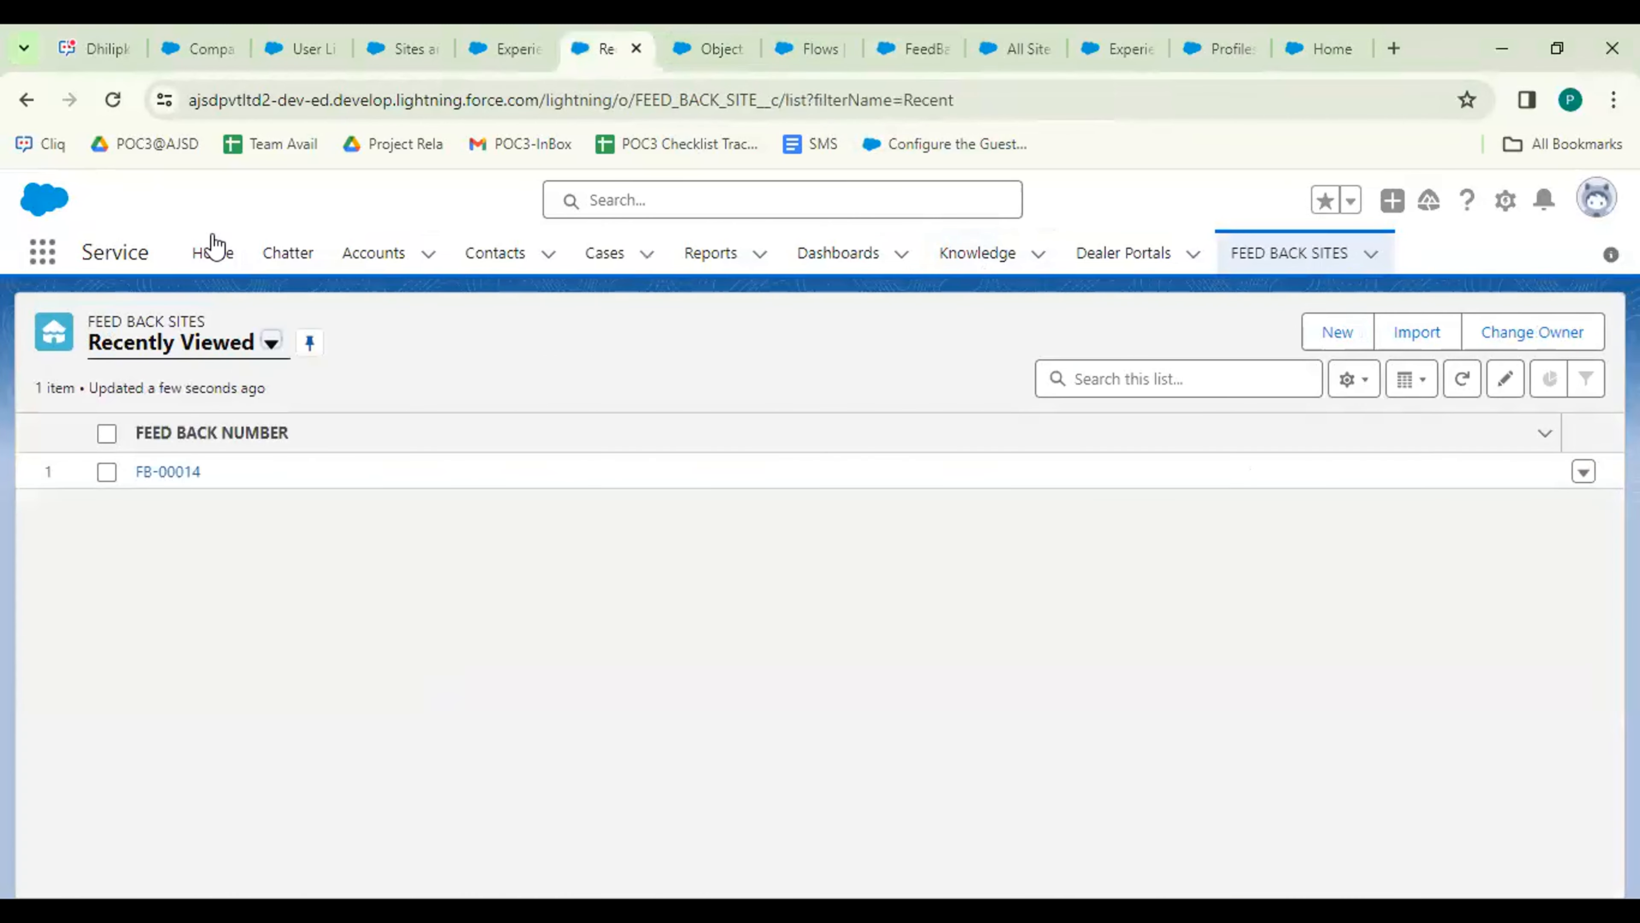
click(197, 341)
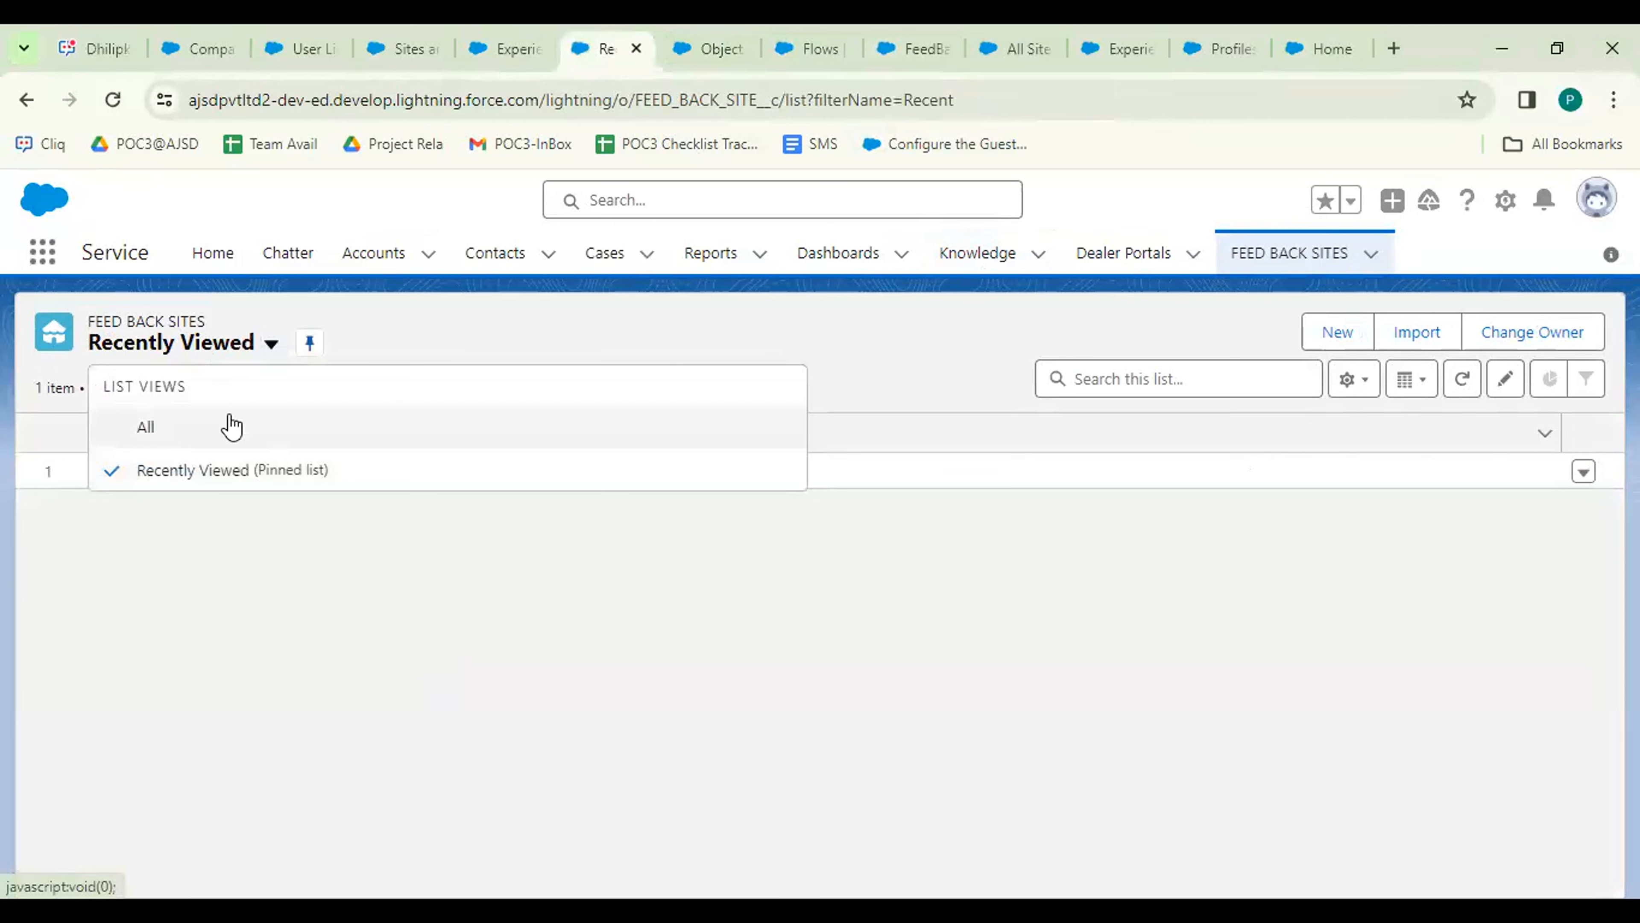
click(231, 426)
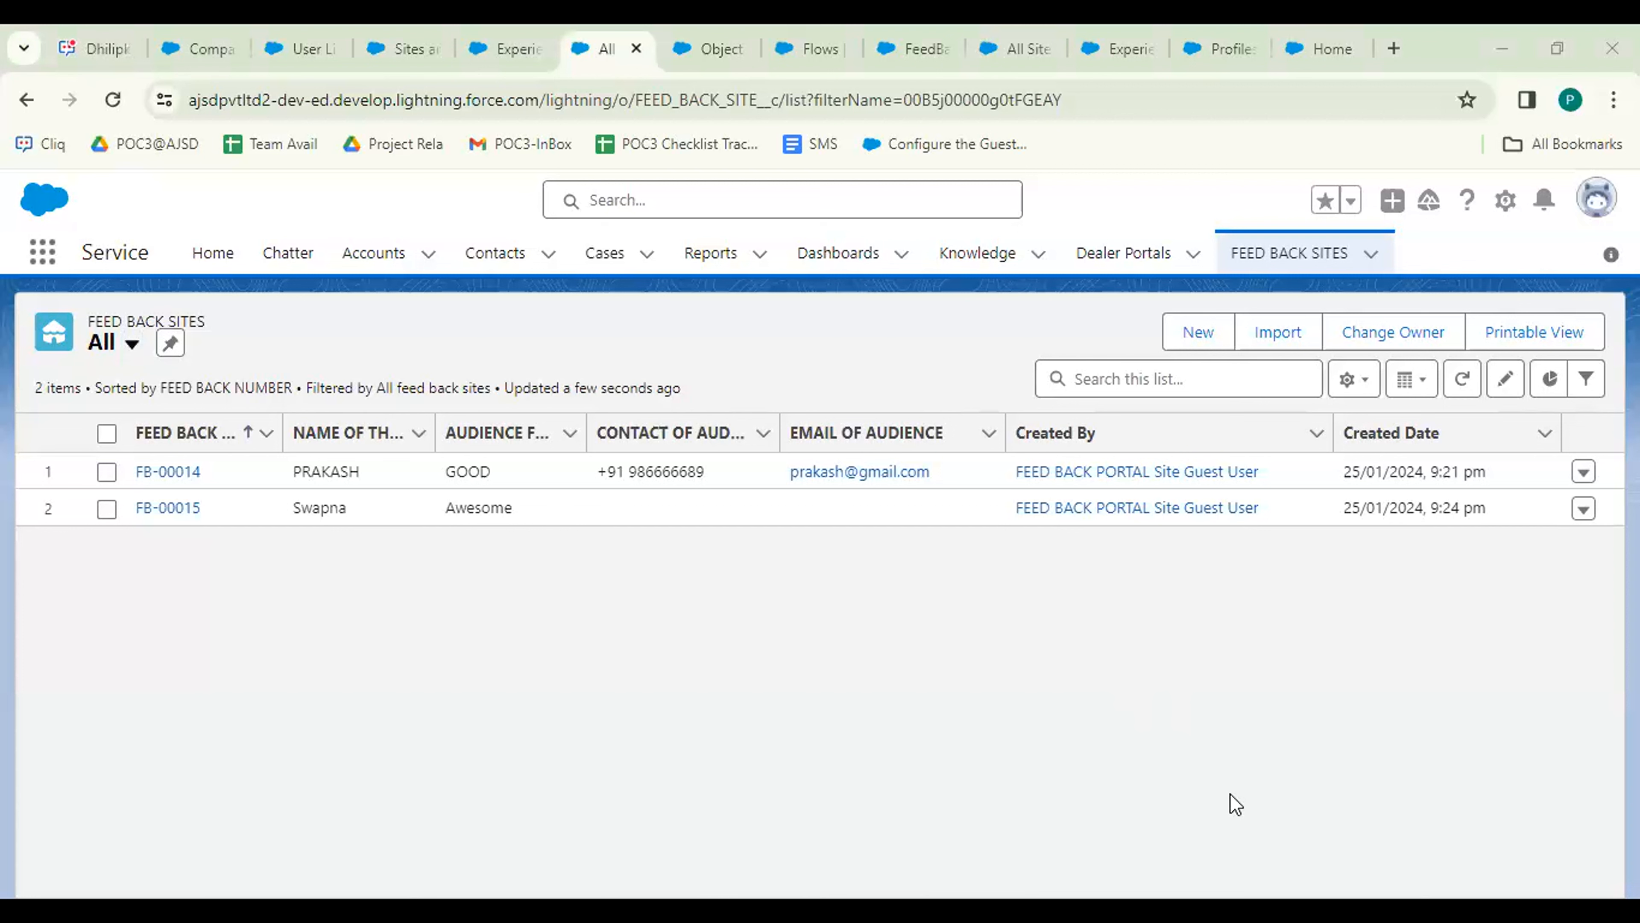
click(1280, 264)
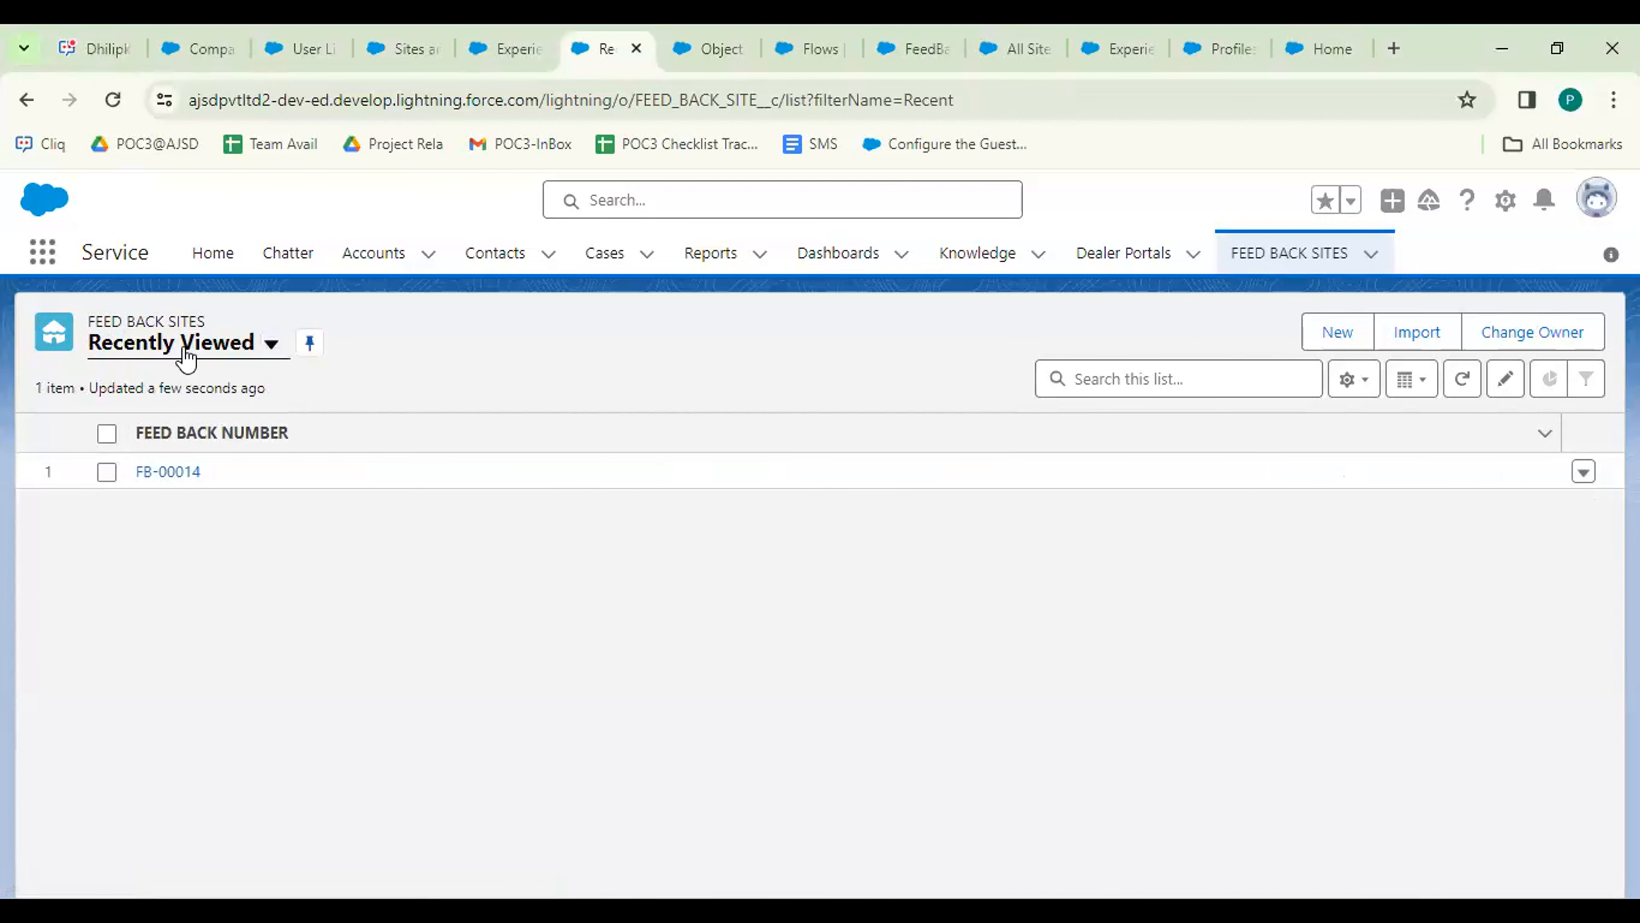
click(186, 358)
click(183, 421)
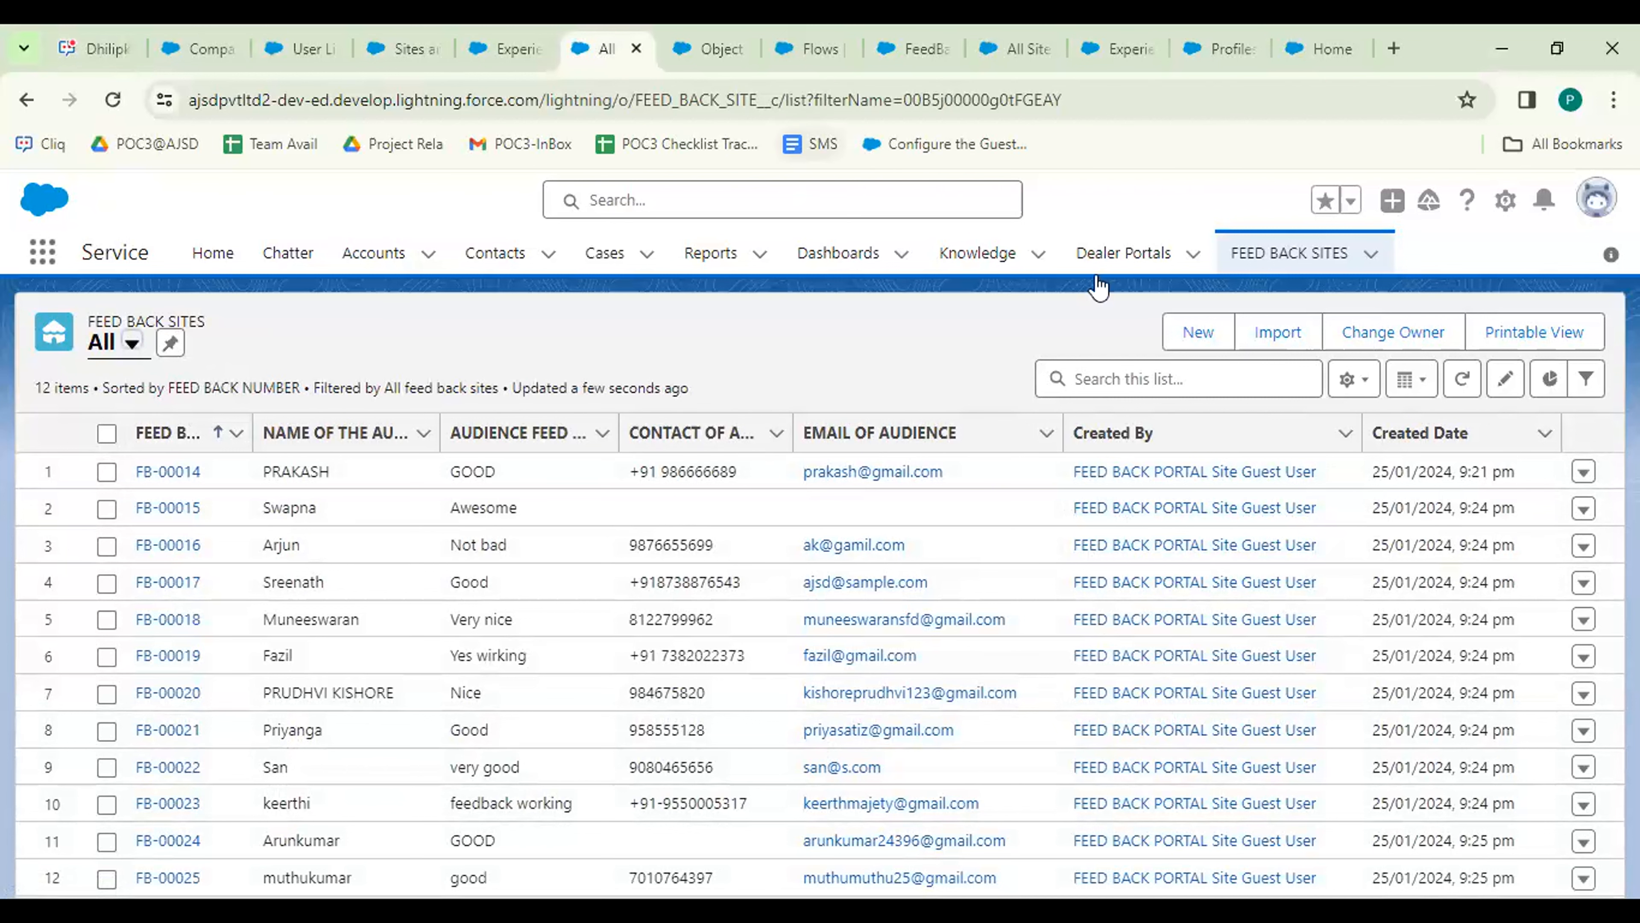
Inspect the FEED BACK FORM screen's fields and the FEED BACK MSG thank-you screen.
click(817, 50)
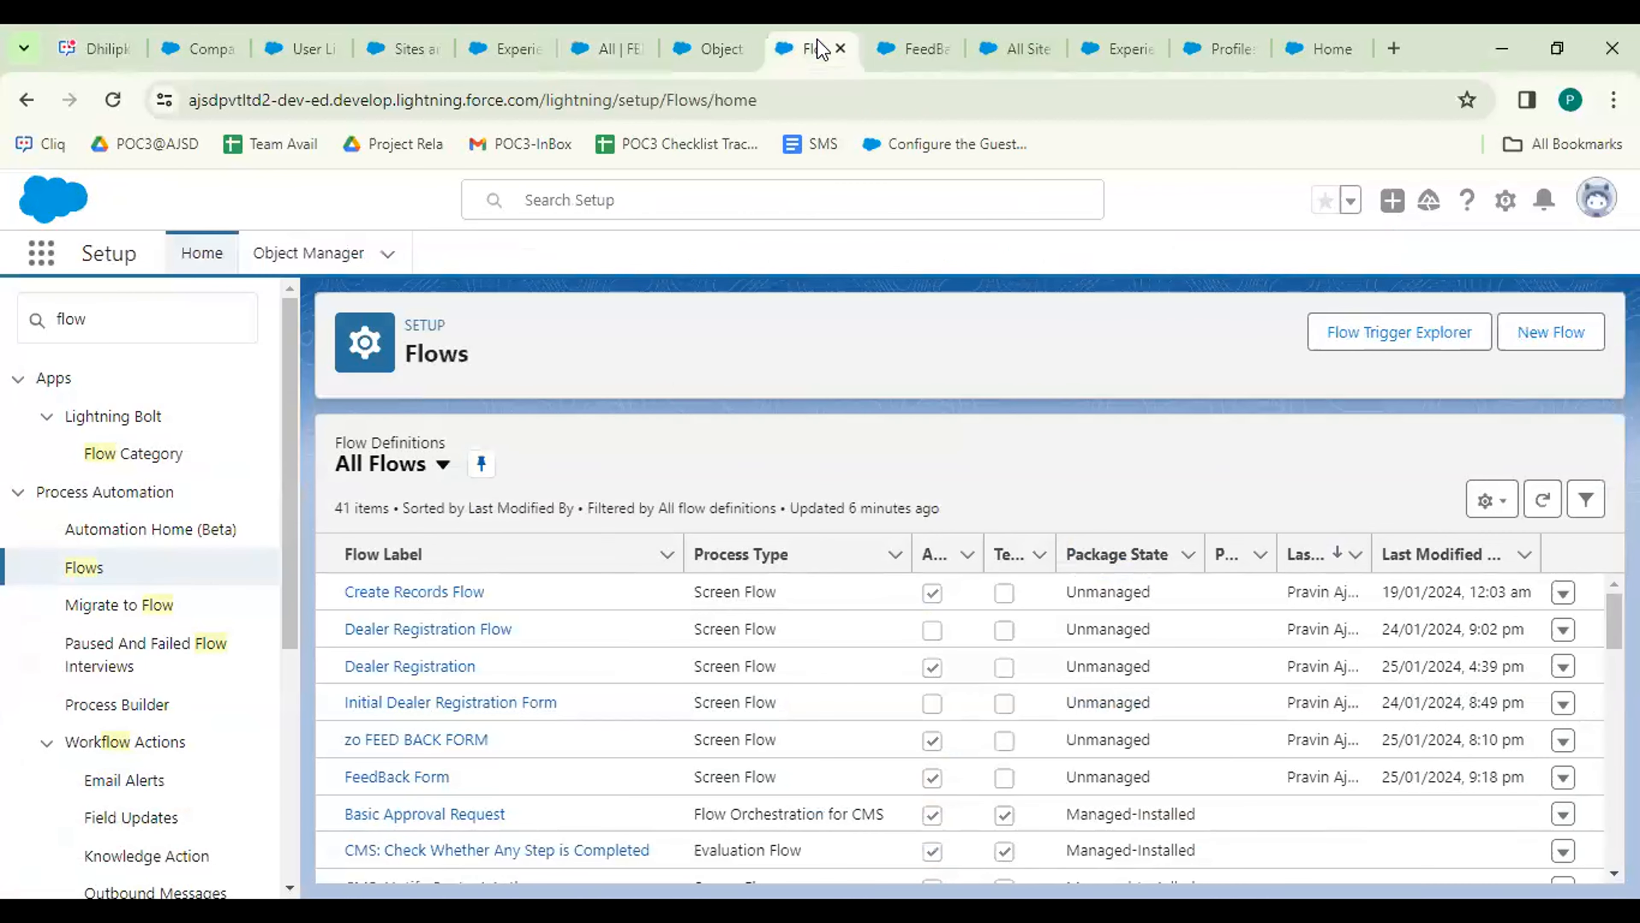
click(917, 51)
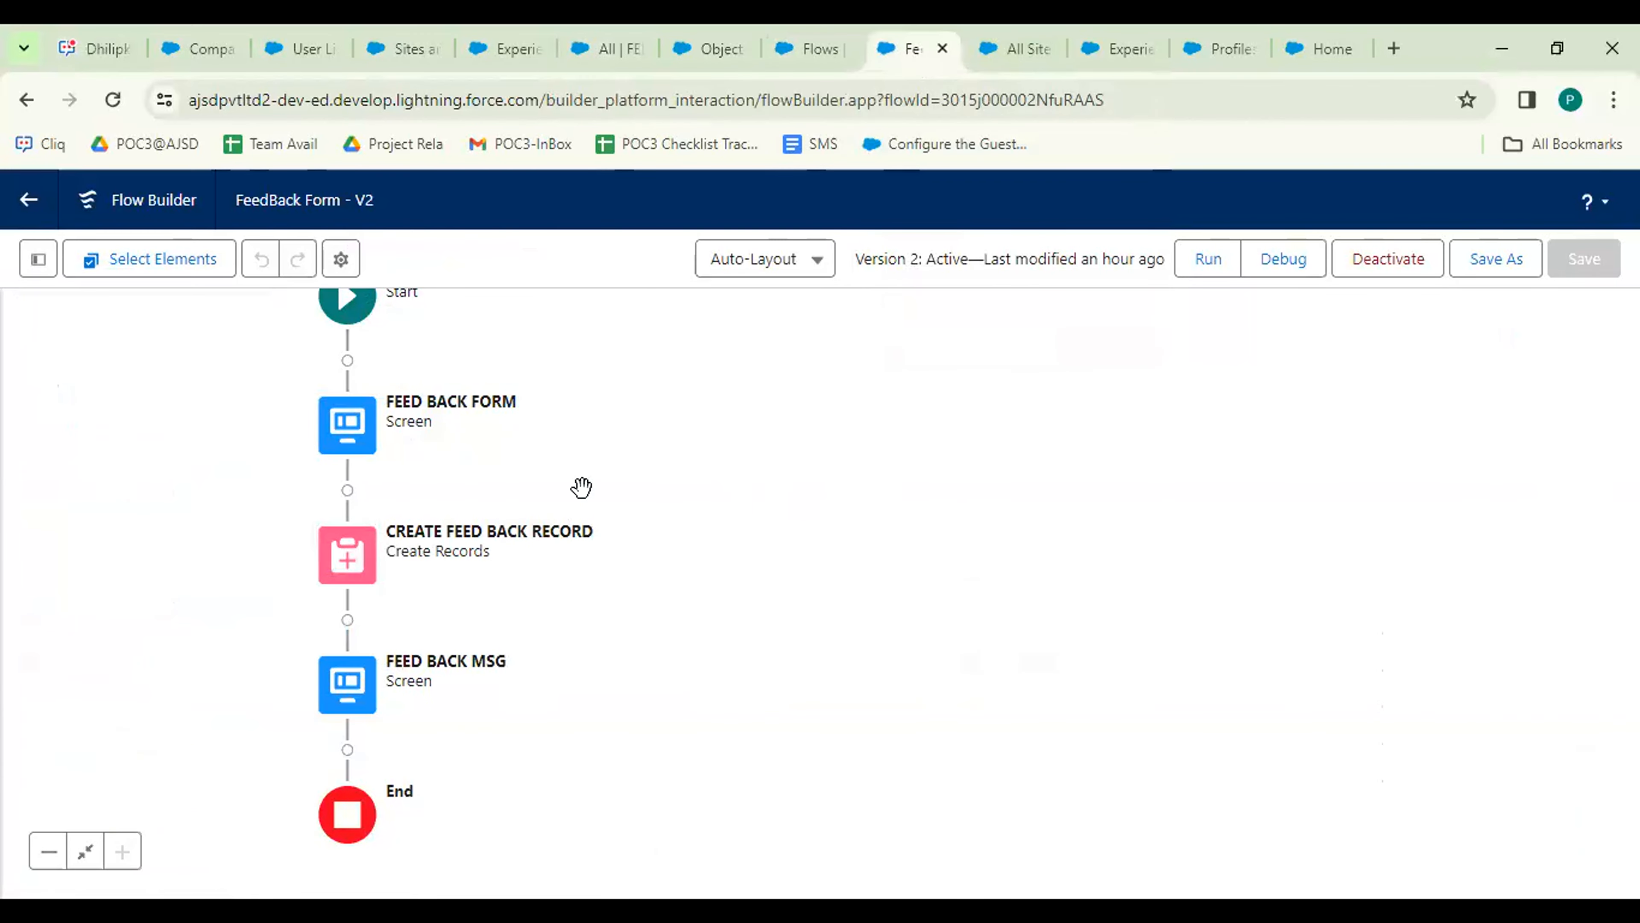
double_click(349, 430)
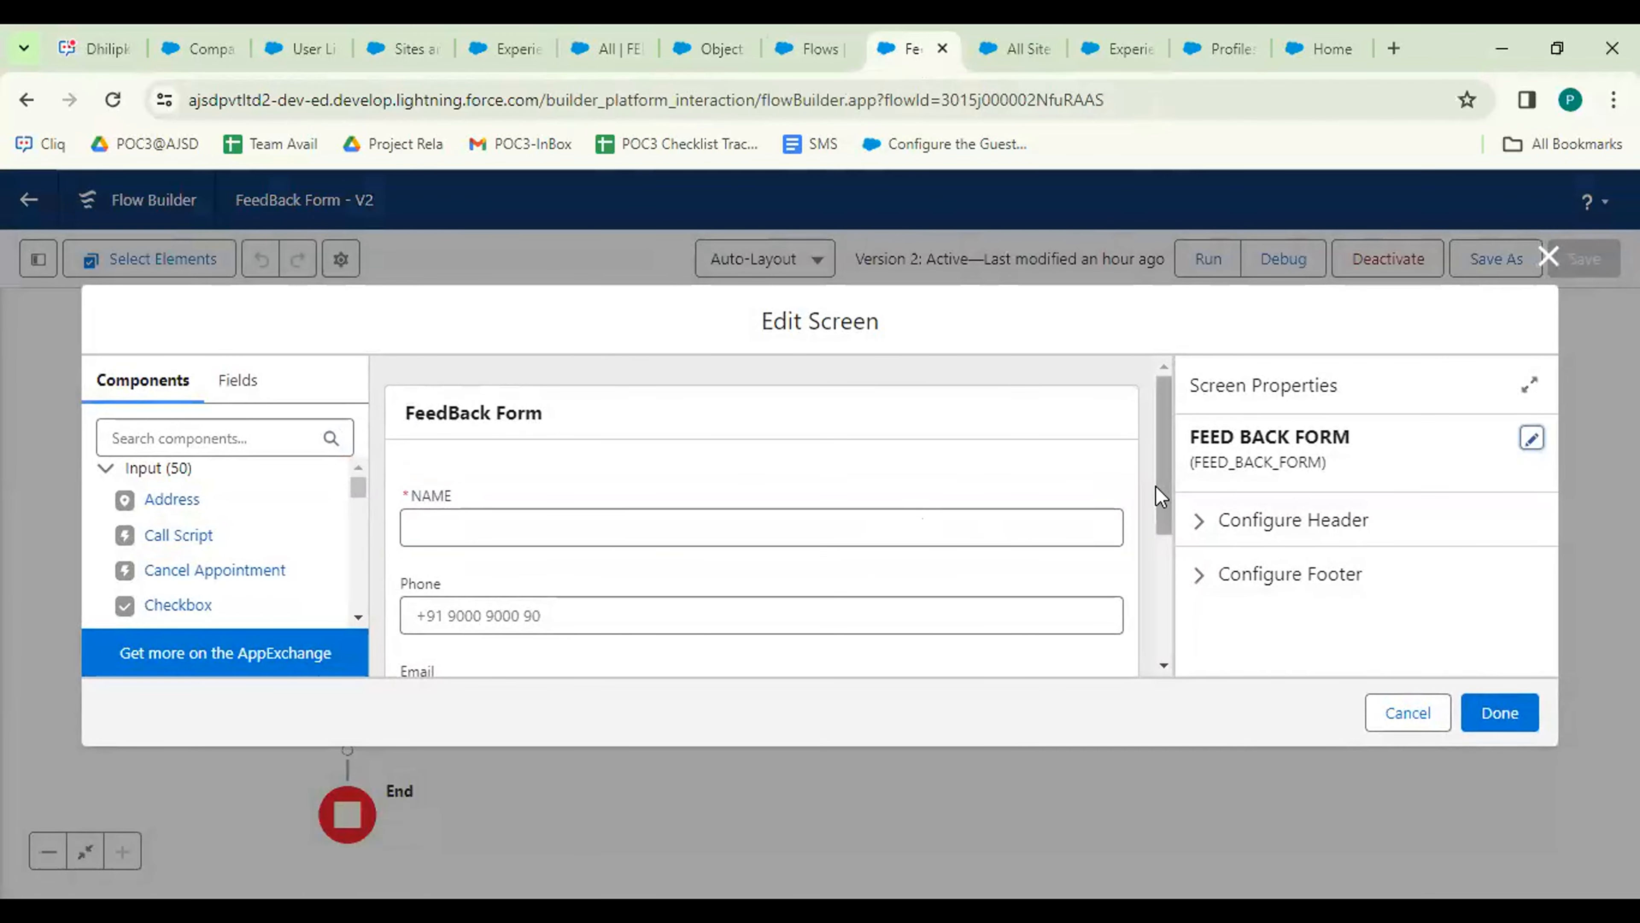
drag(1162, 431, 1173, 489)
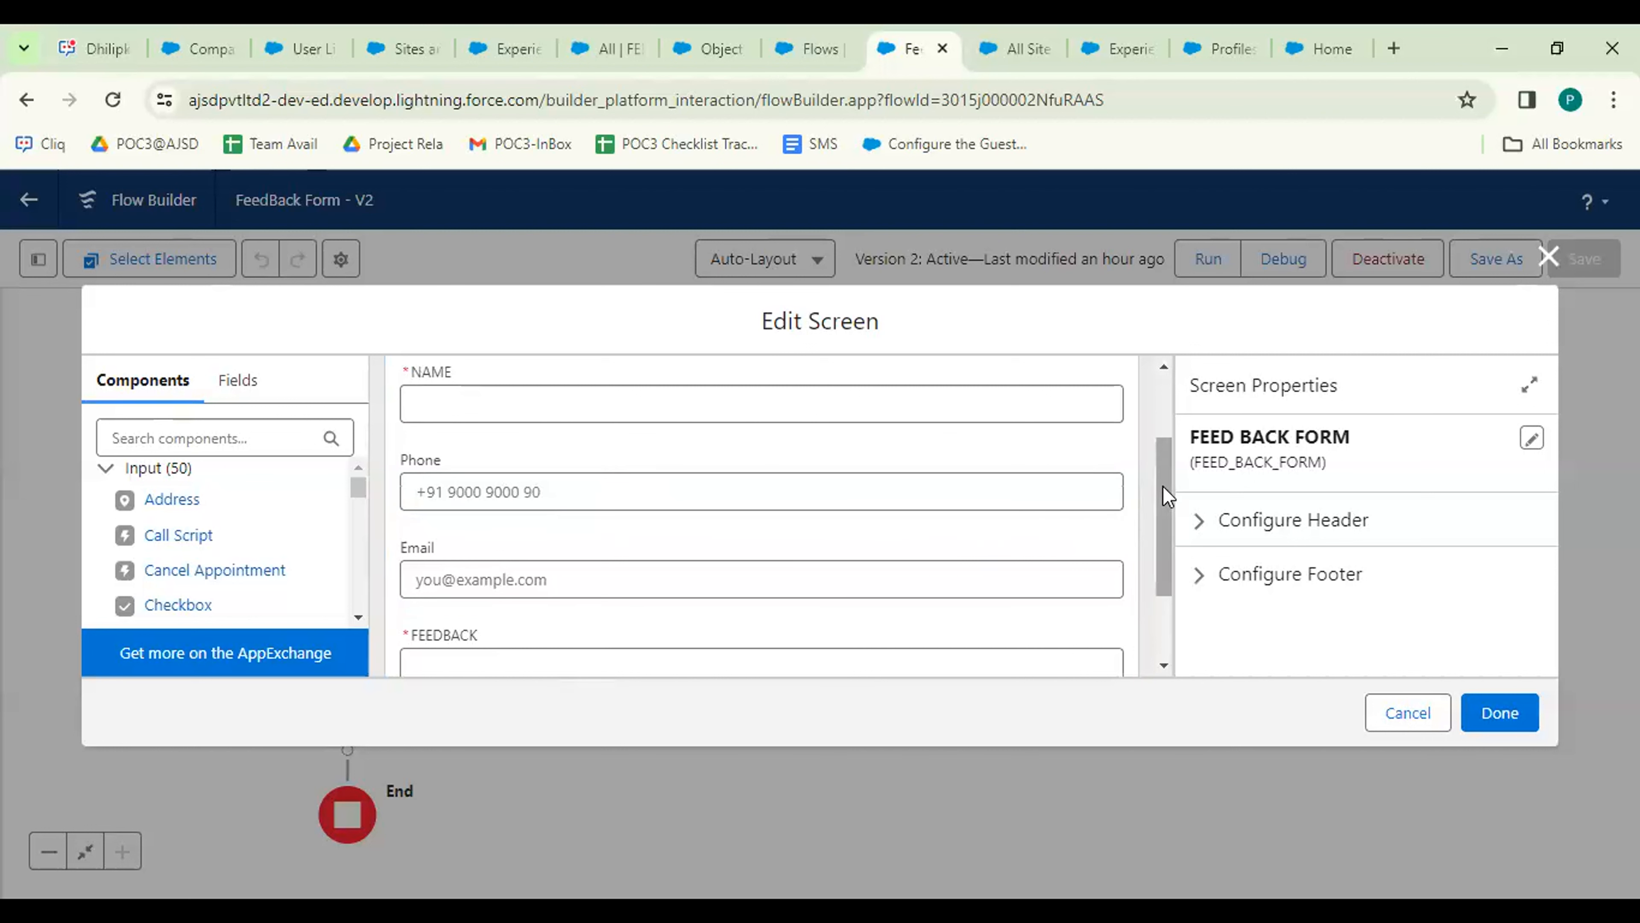
drag(1165, 492, 1167, 511)
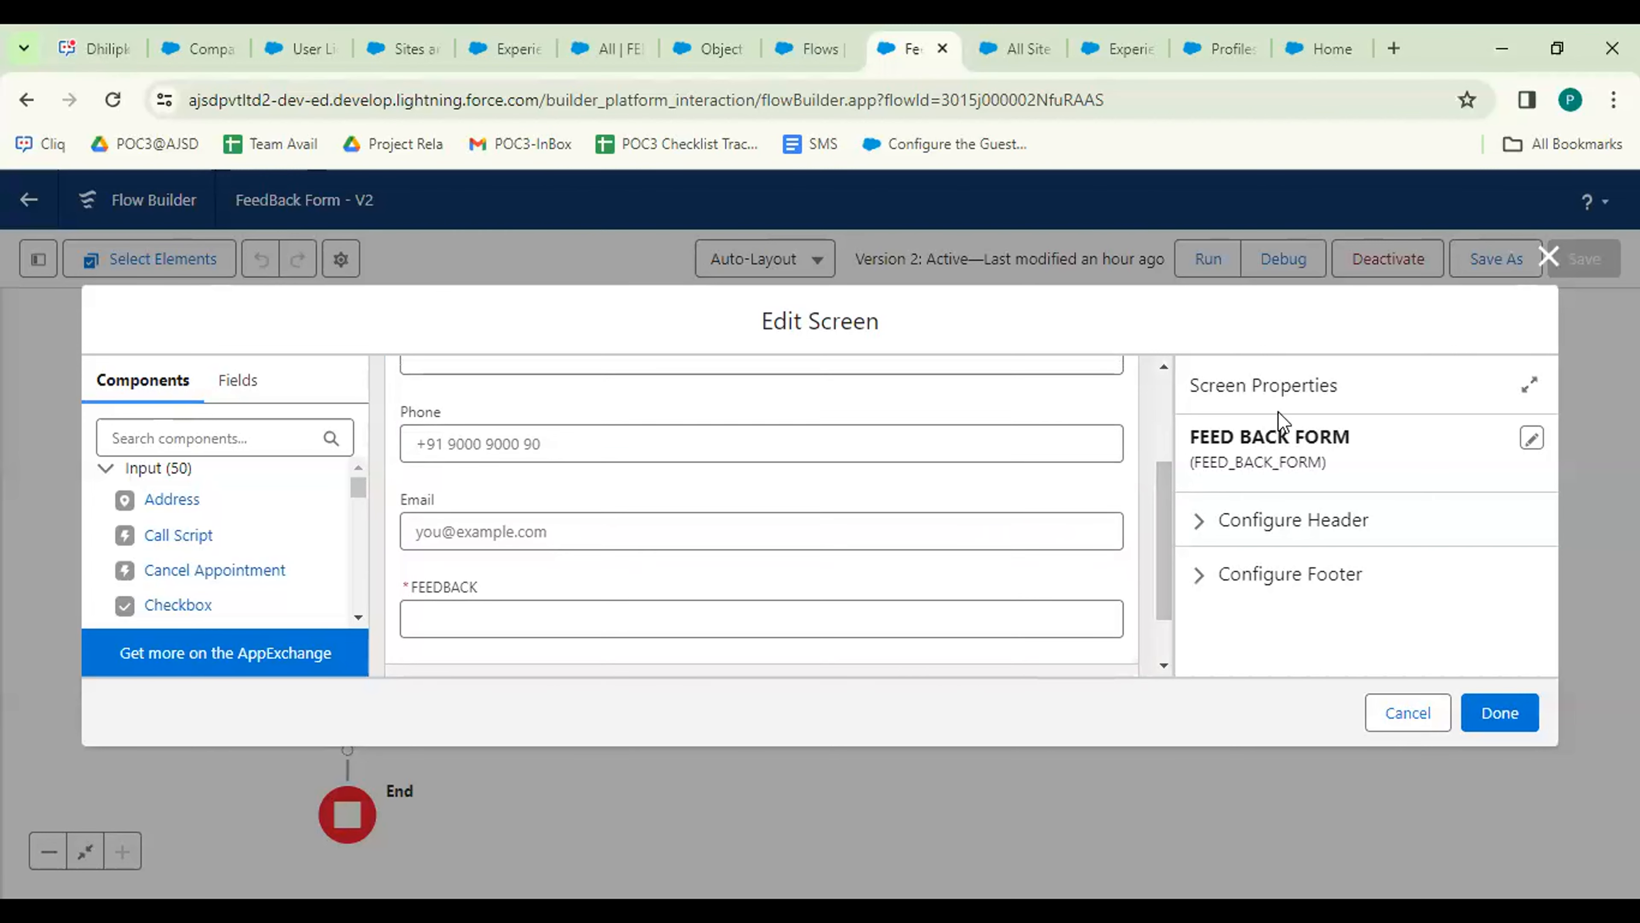
click(1549, 257)
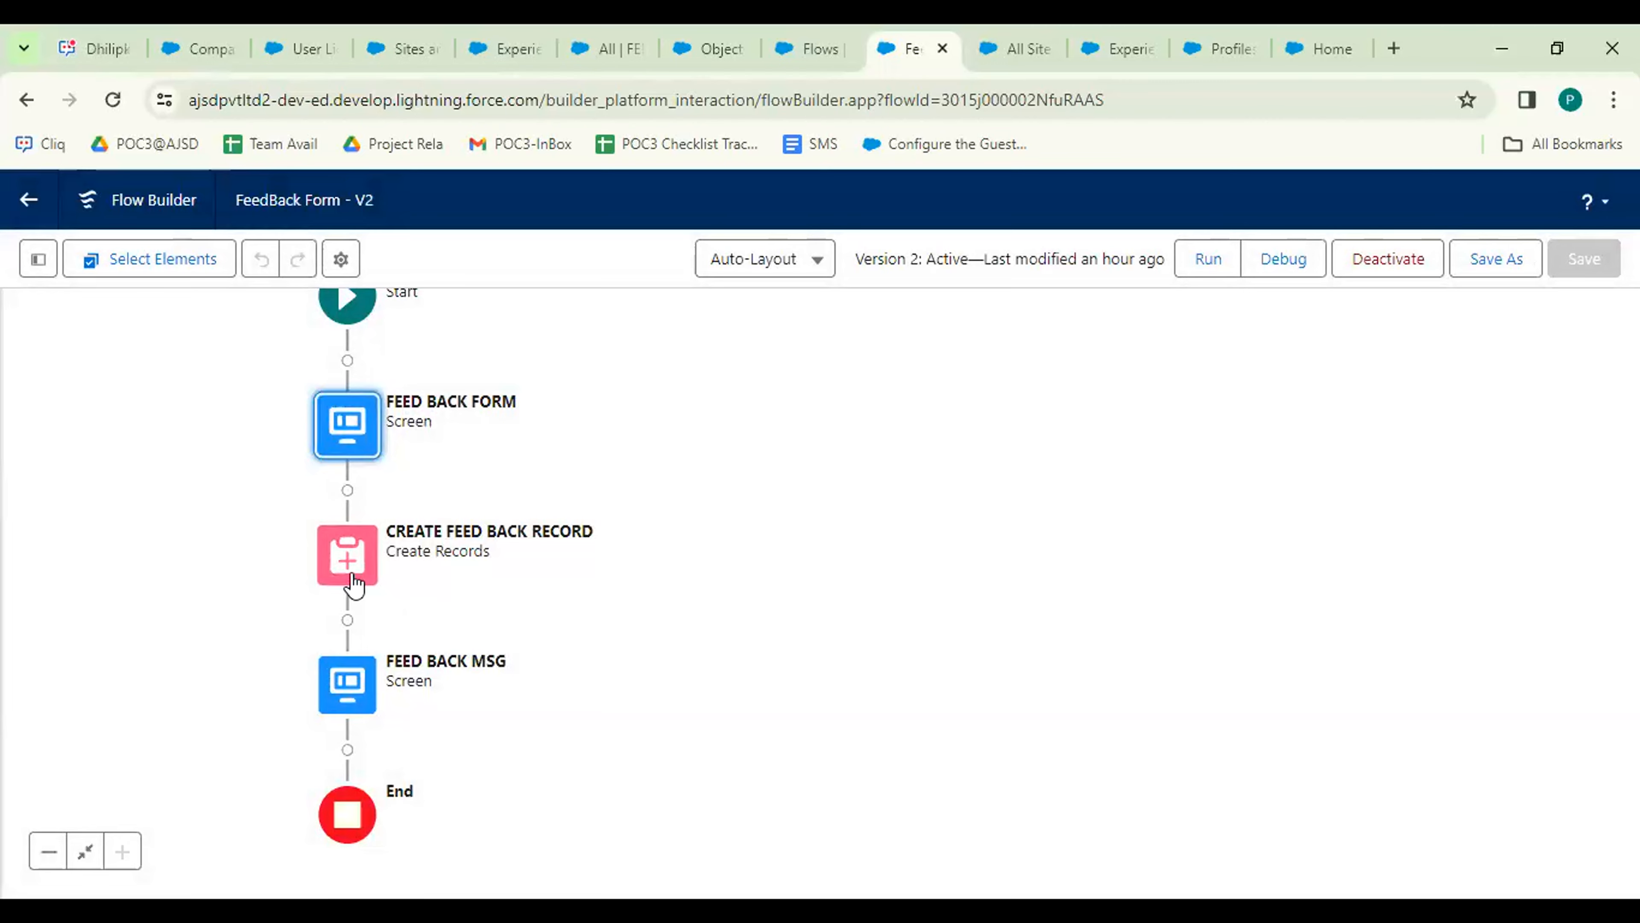
double_click(360, 696)
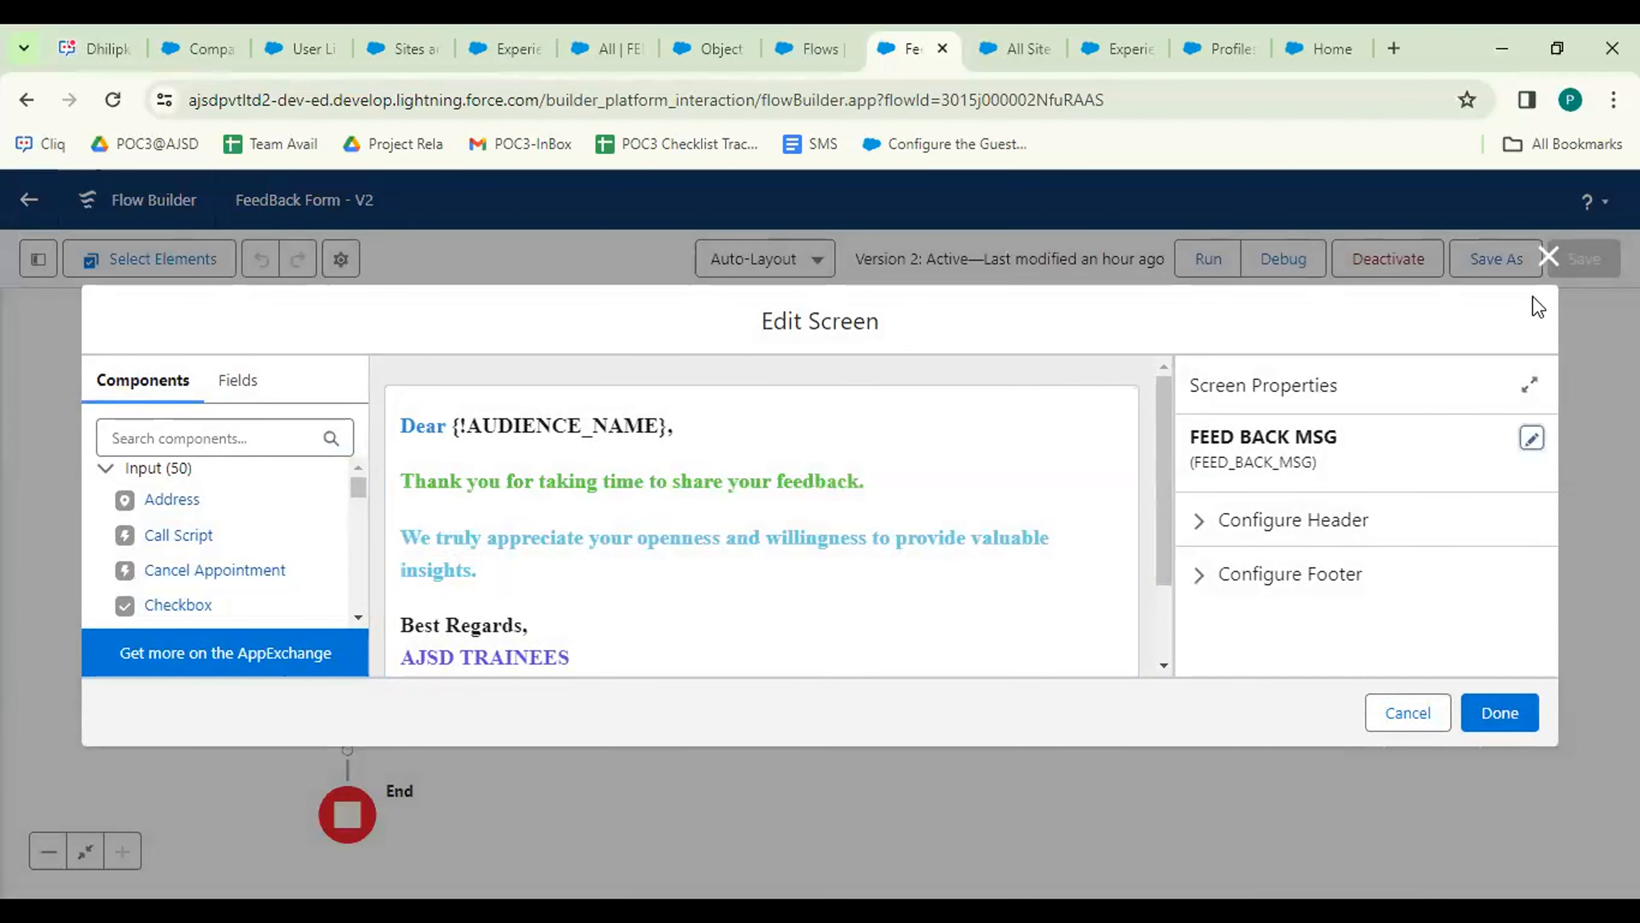
click(1549, 257)
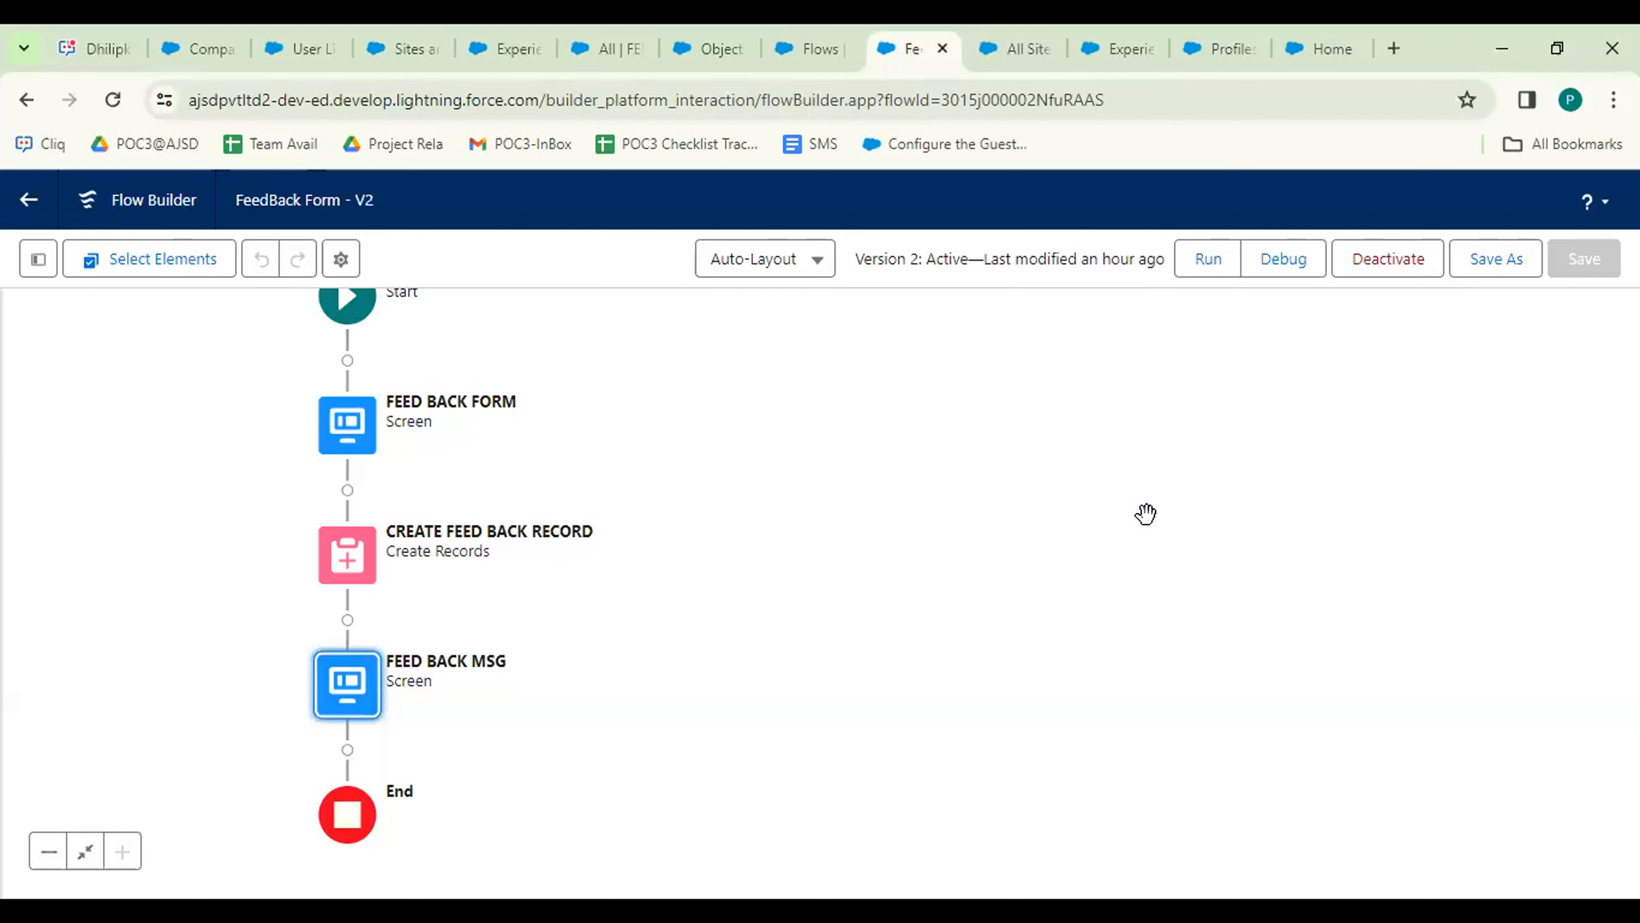
Review the CREATE FEED BACK RECORD field mappings to FEED BACK SITE, then close the panel.
double_click(374, 560)
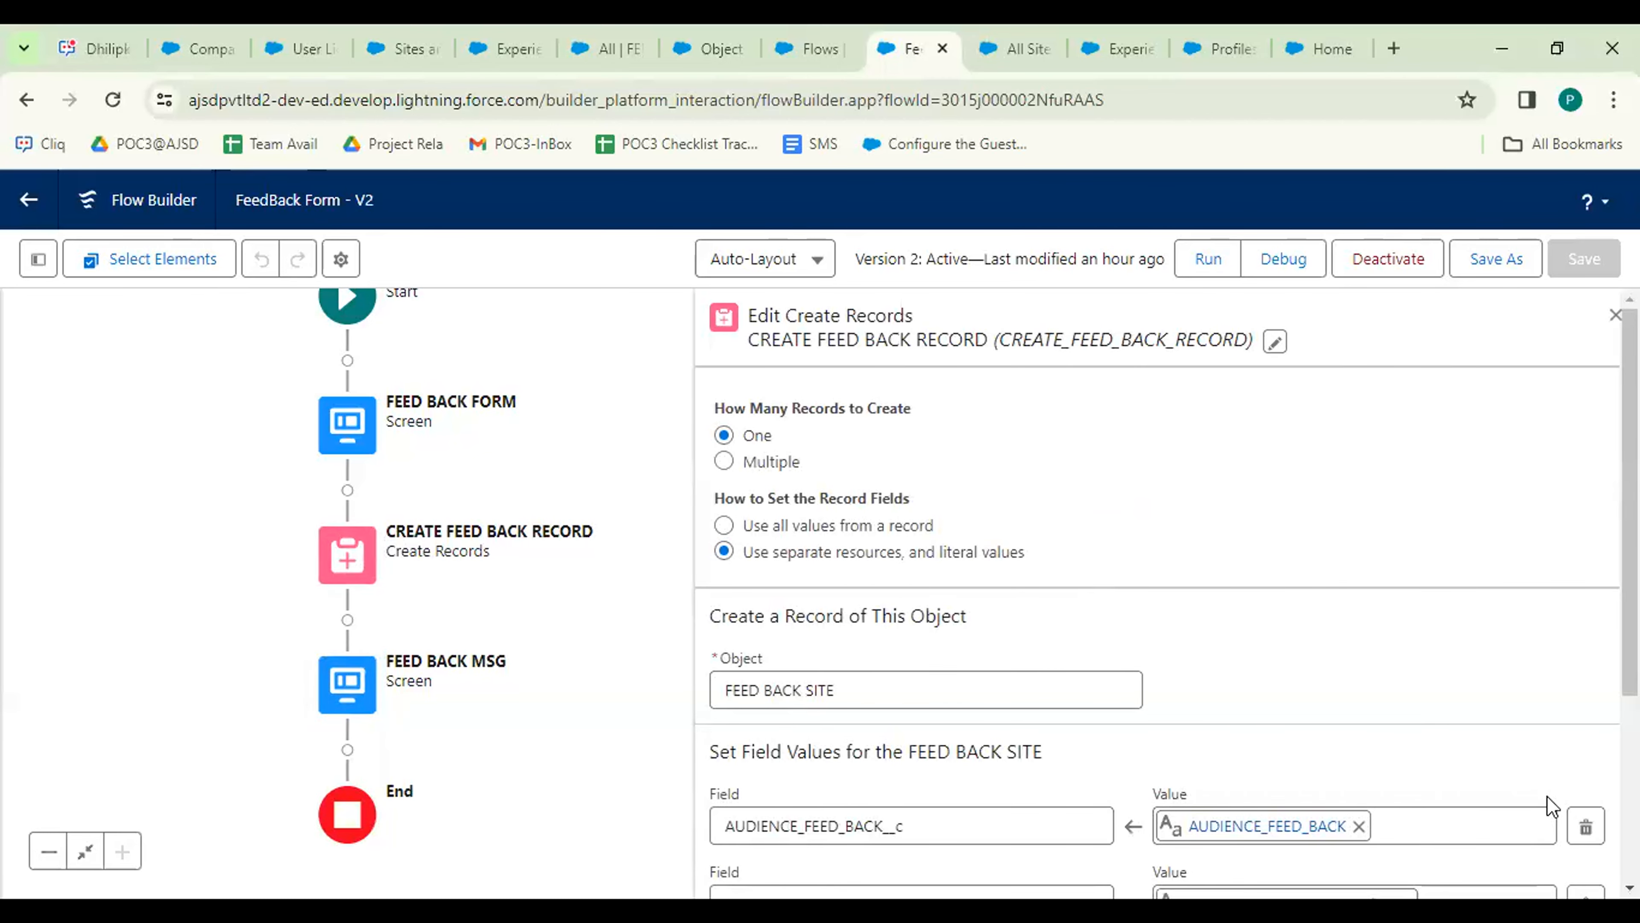
drag(1630, 502, 1629, 573)
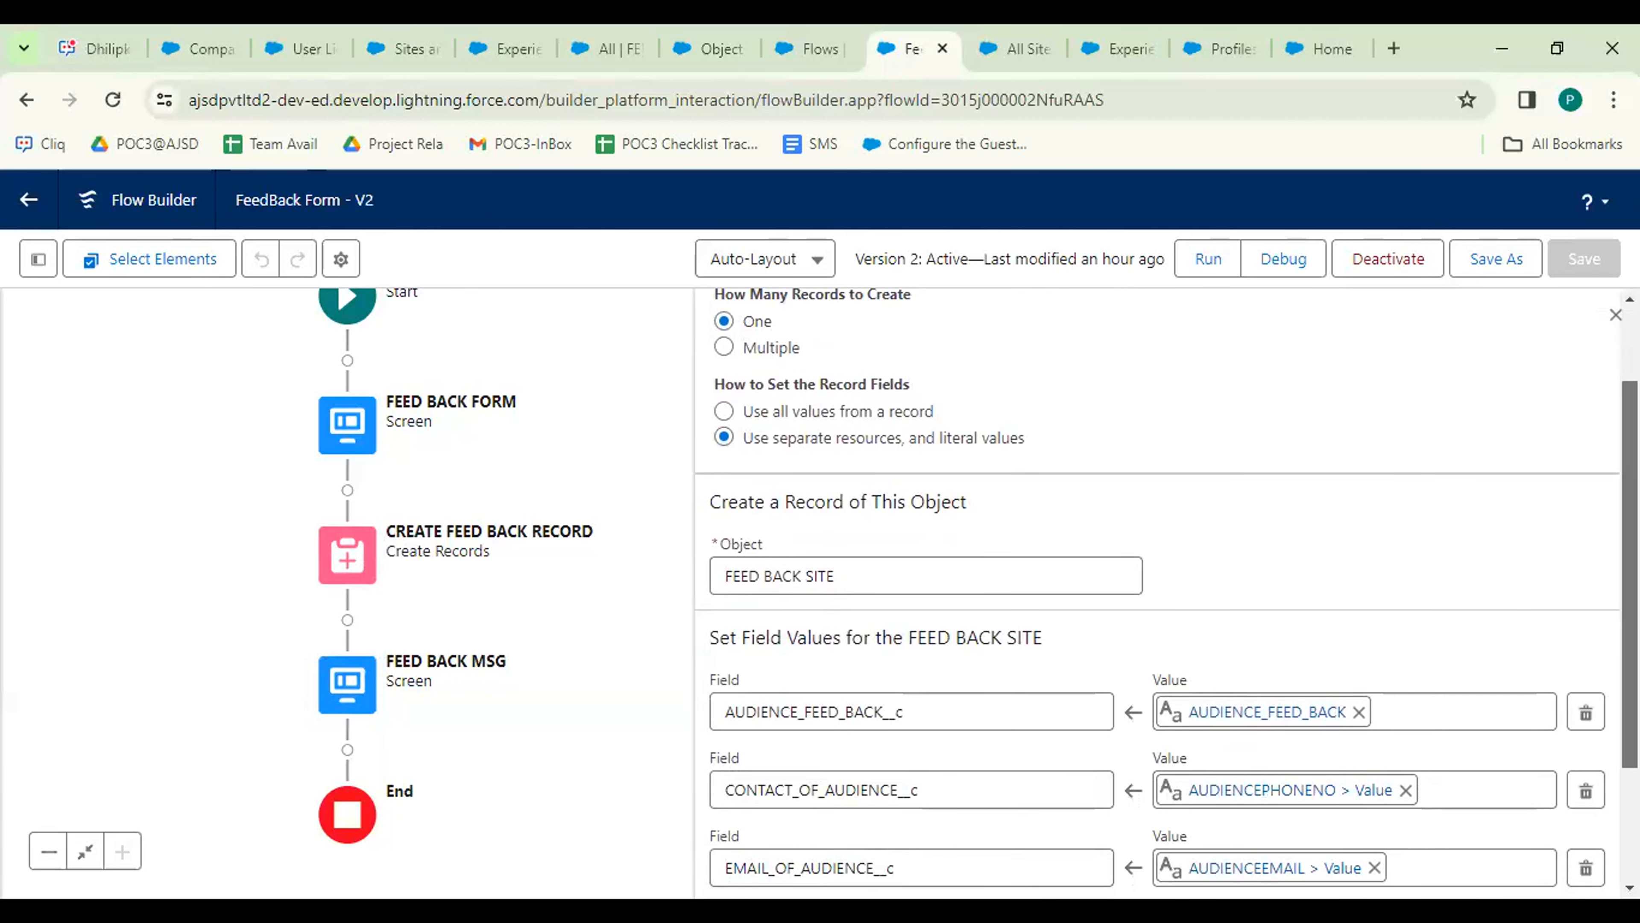
scroll(1157, 593, down, 3)
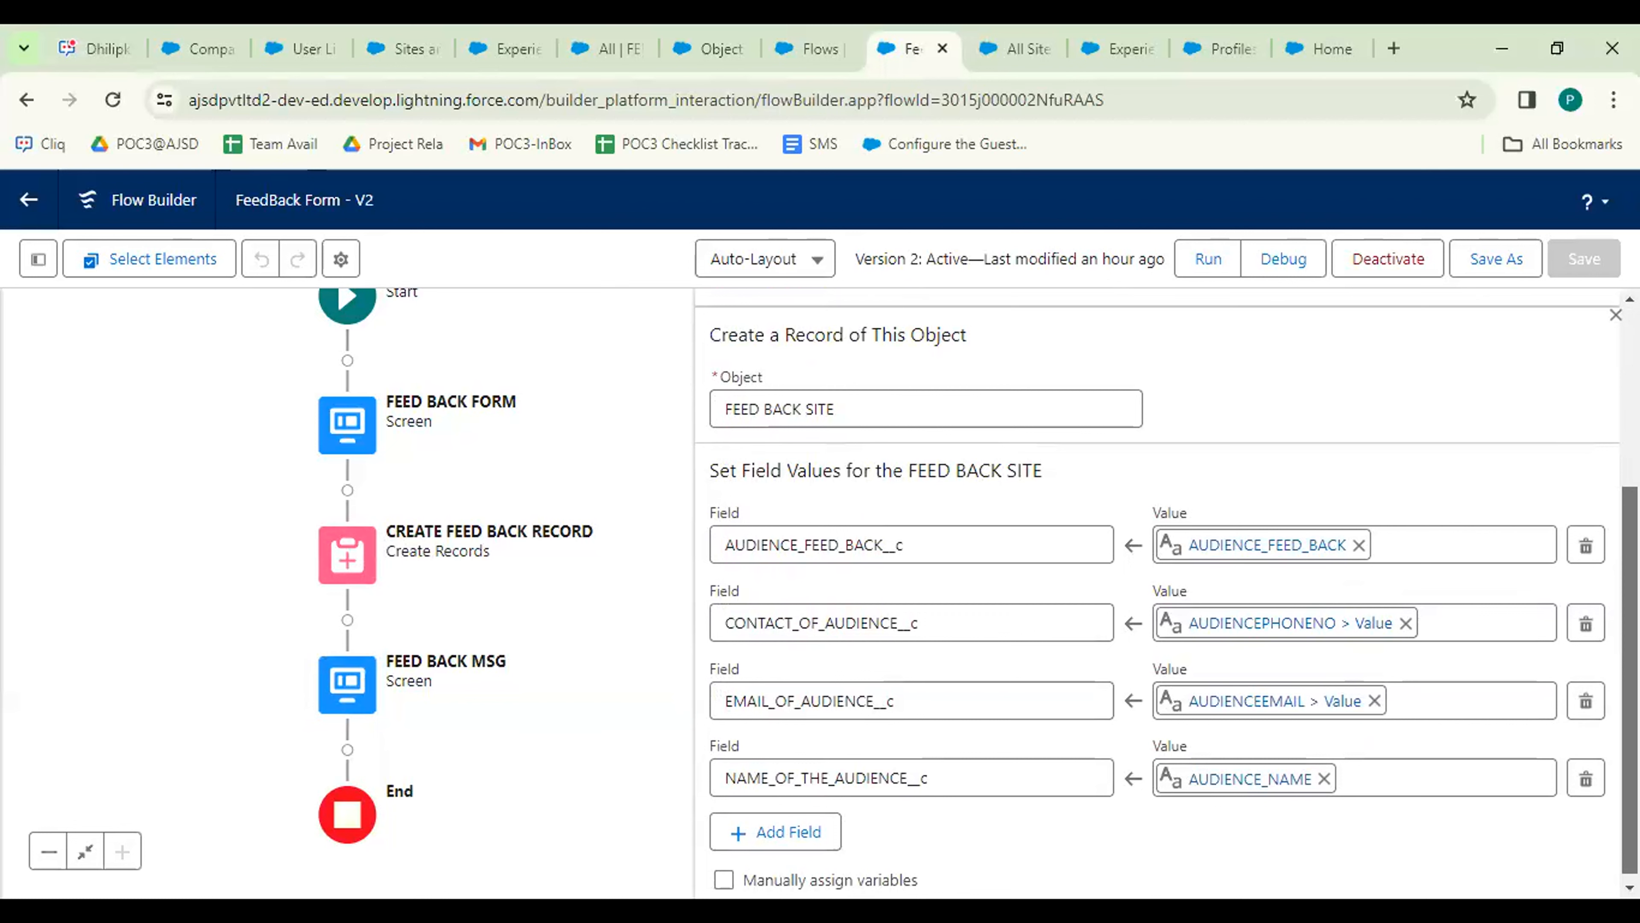
scroll(1156, 592, down, 1)
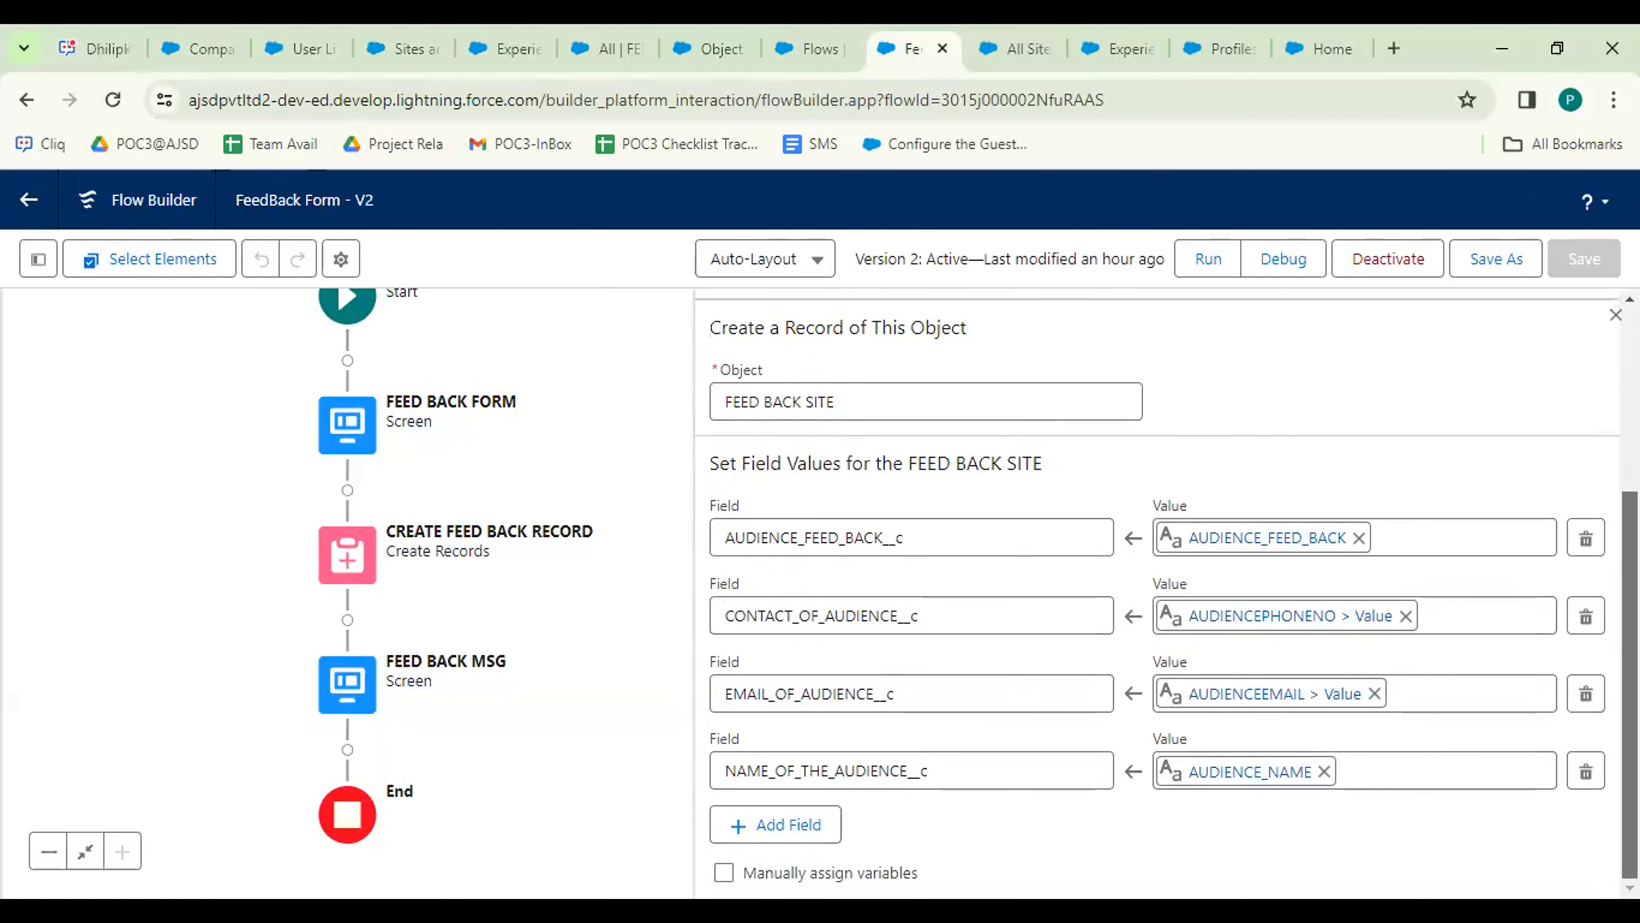
scroll(1156, 593, up, 1)
scroll(1156, 593, up, 5)
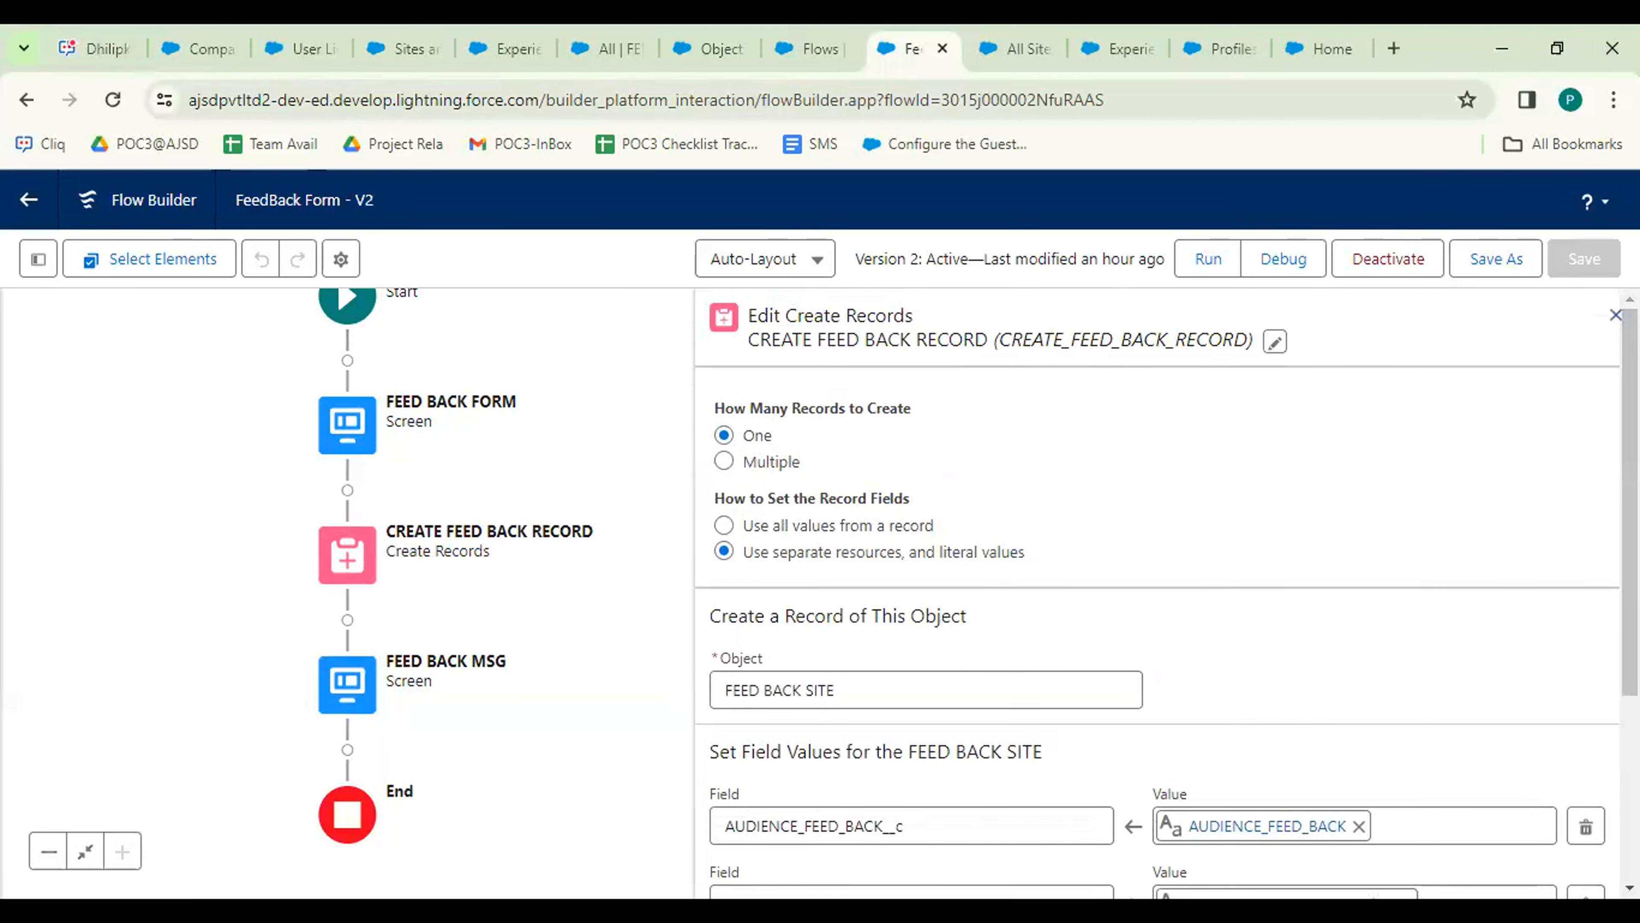
click(1615, 315)
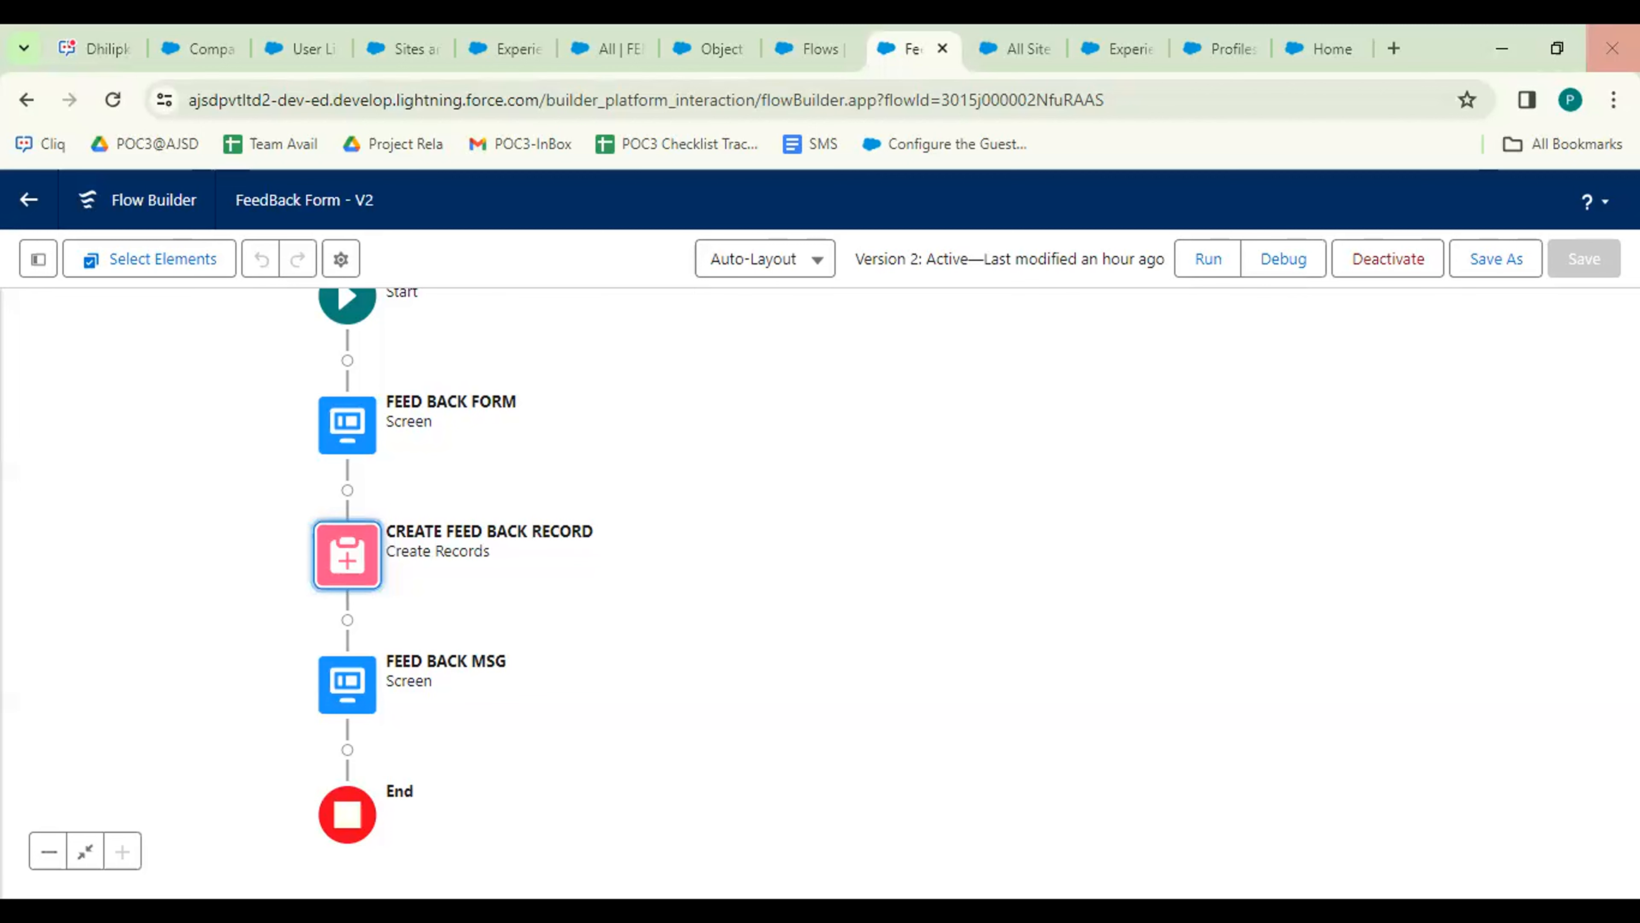
Review the FEED BACK PORTAL General settings, then go to Setup's All Sites list.
click(1117, 48)
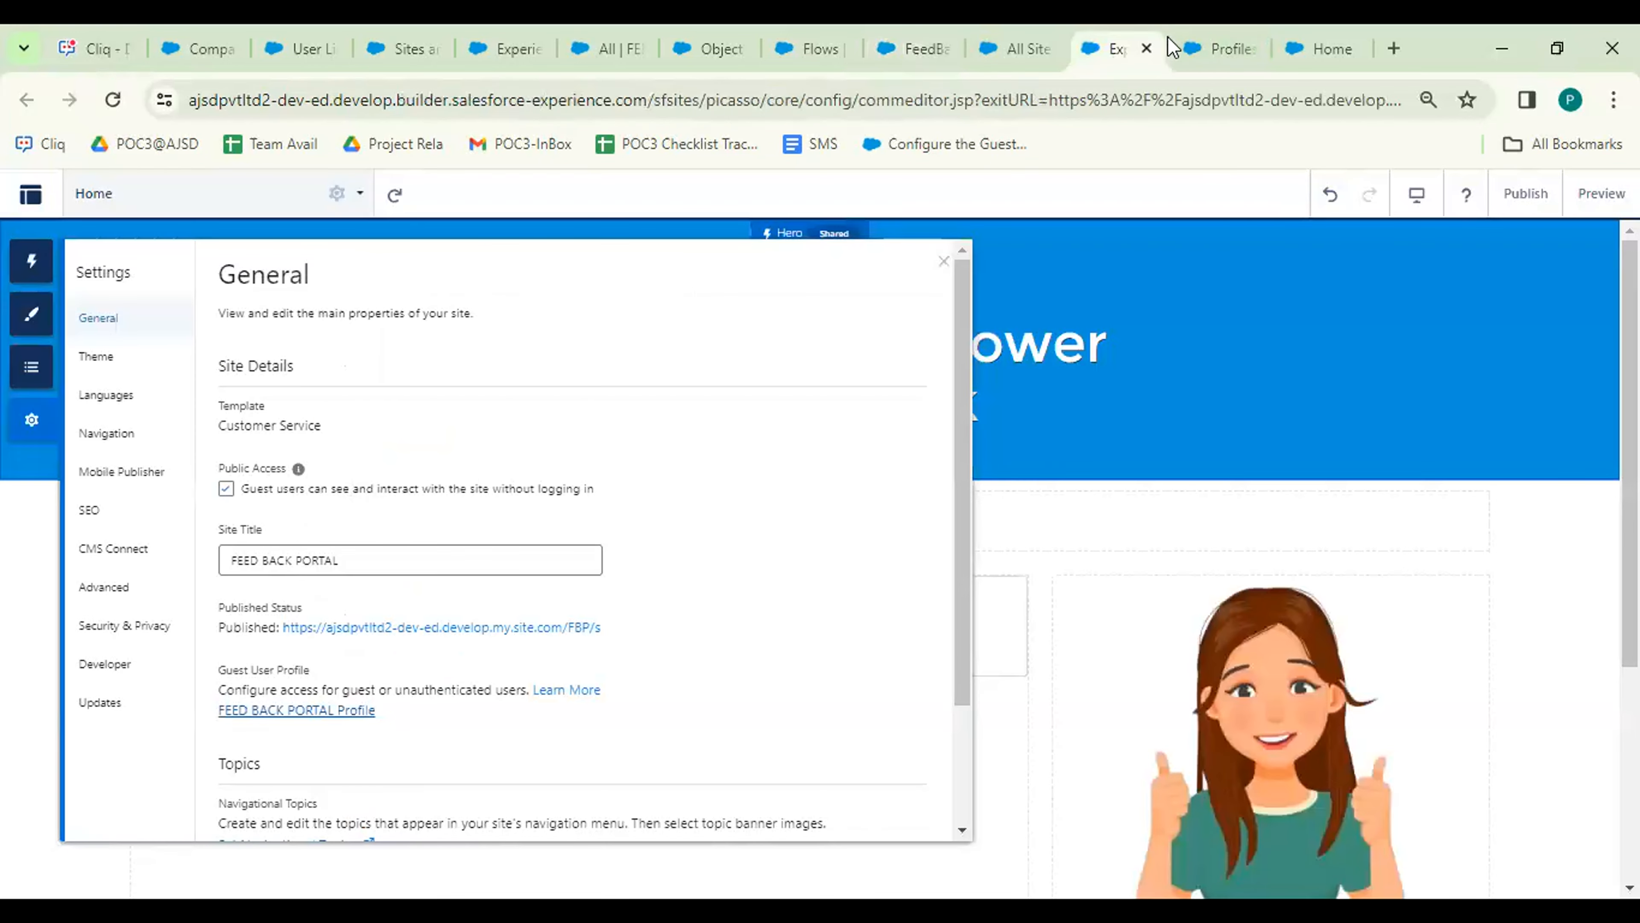
click(943, 263)
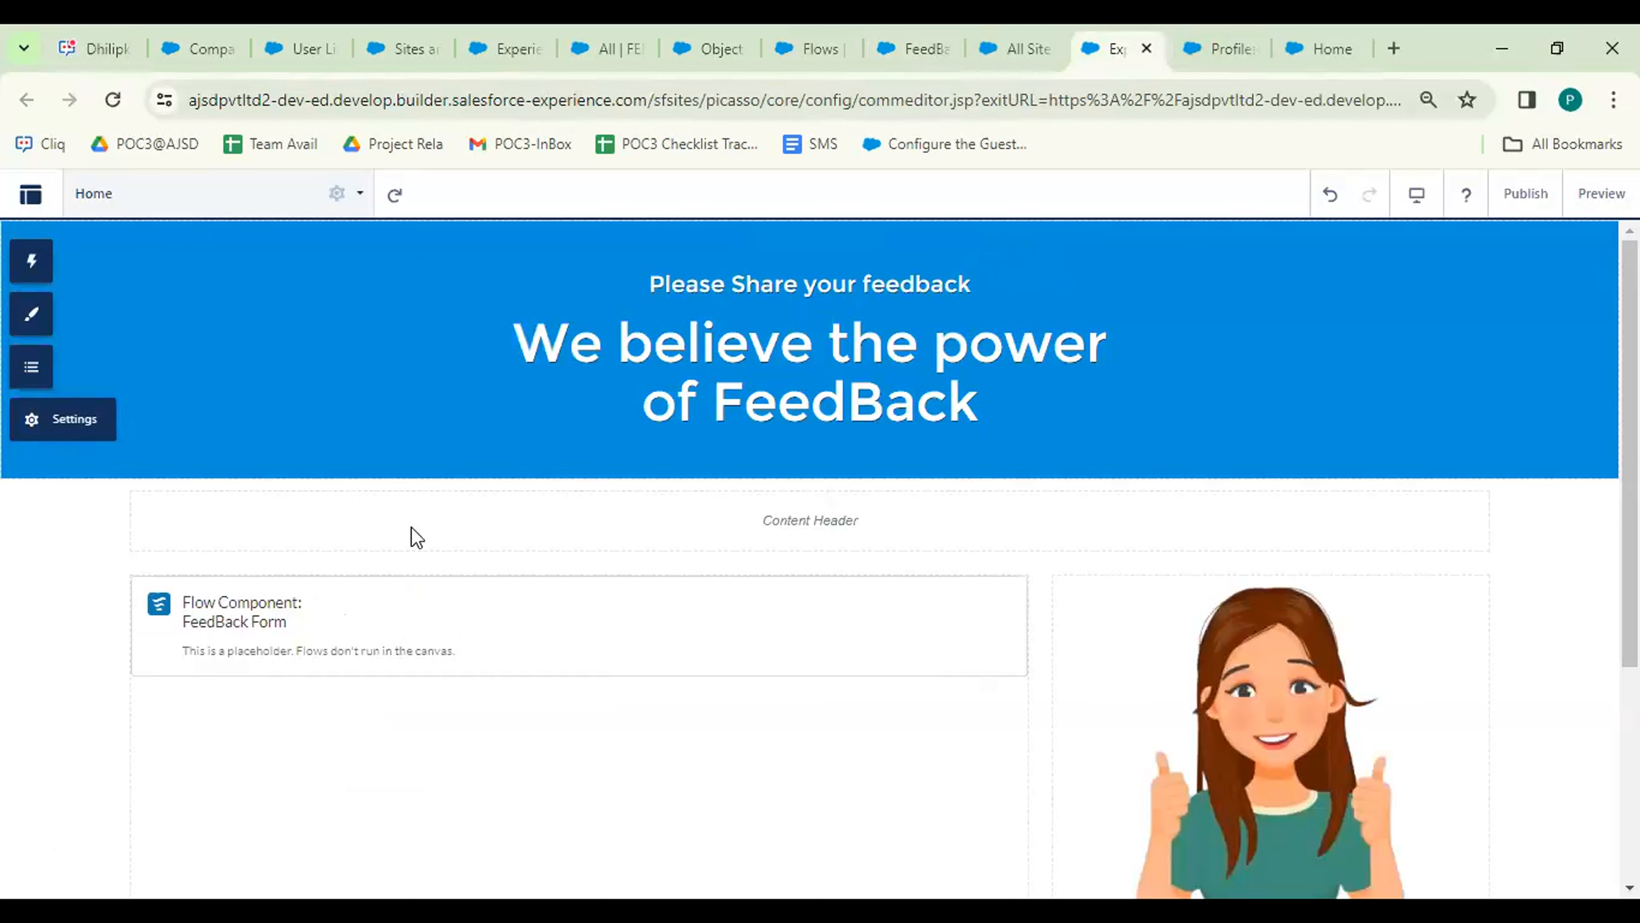
click(67, 420)
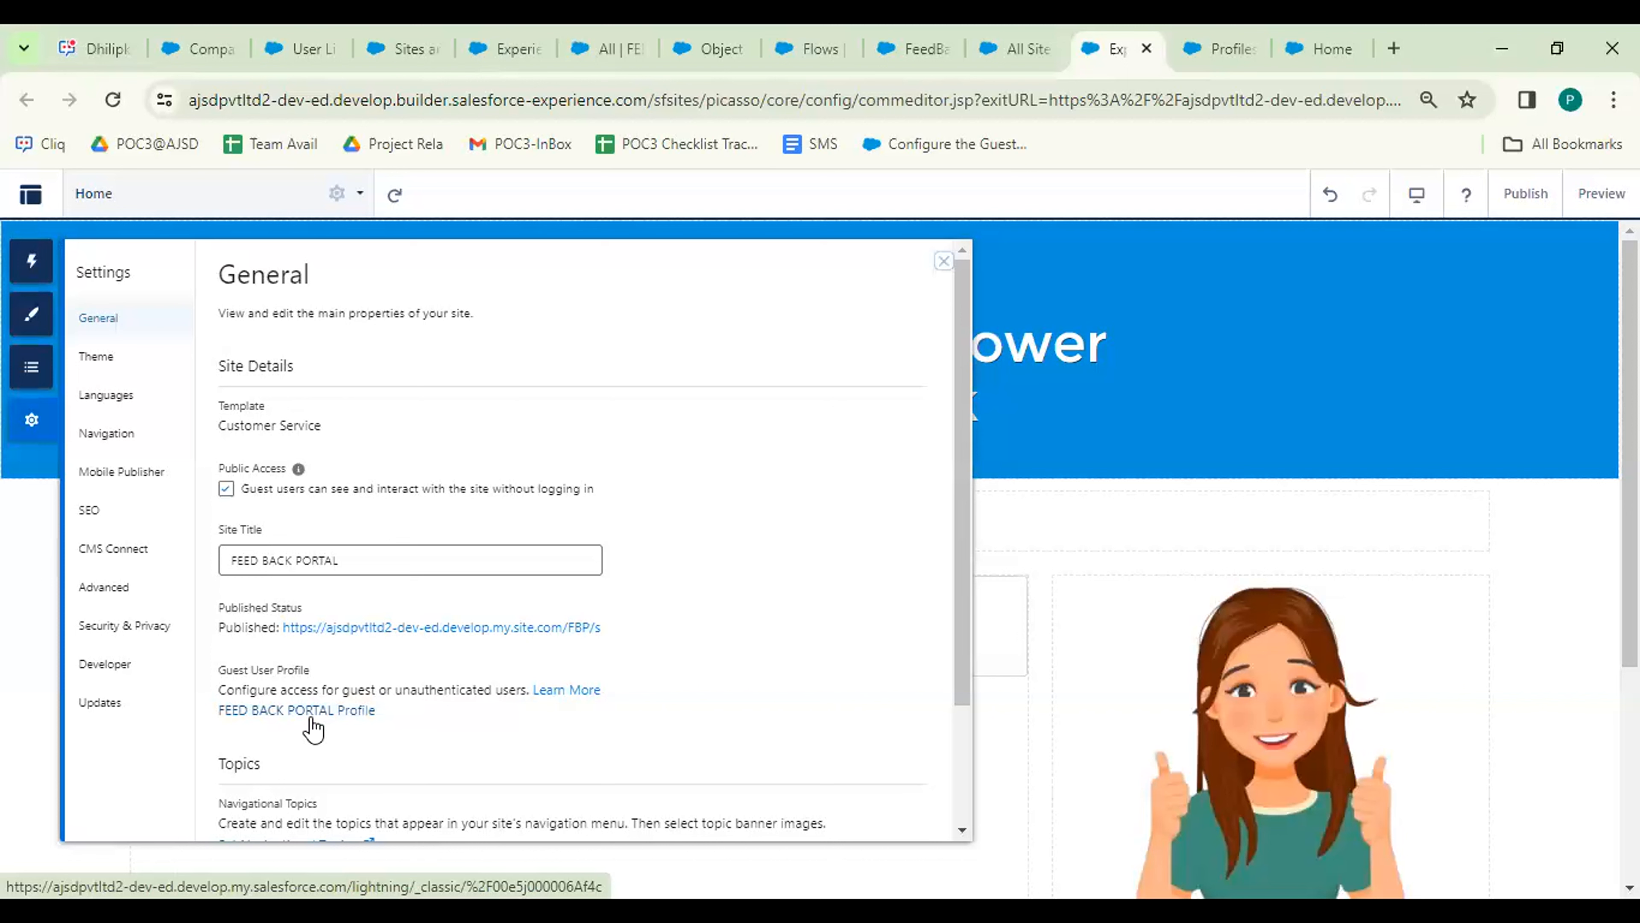
click(944, 261)
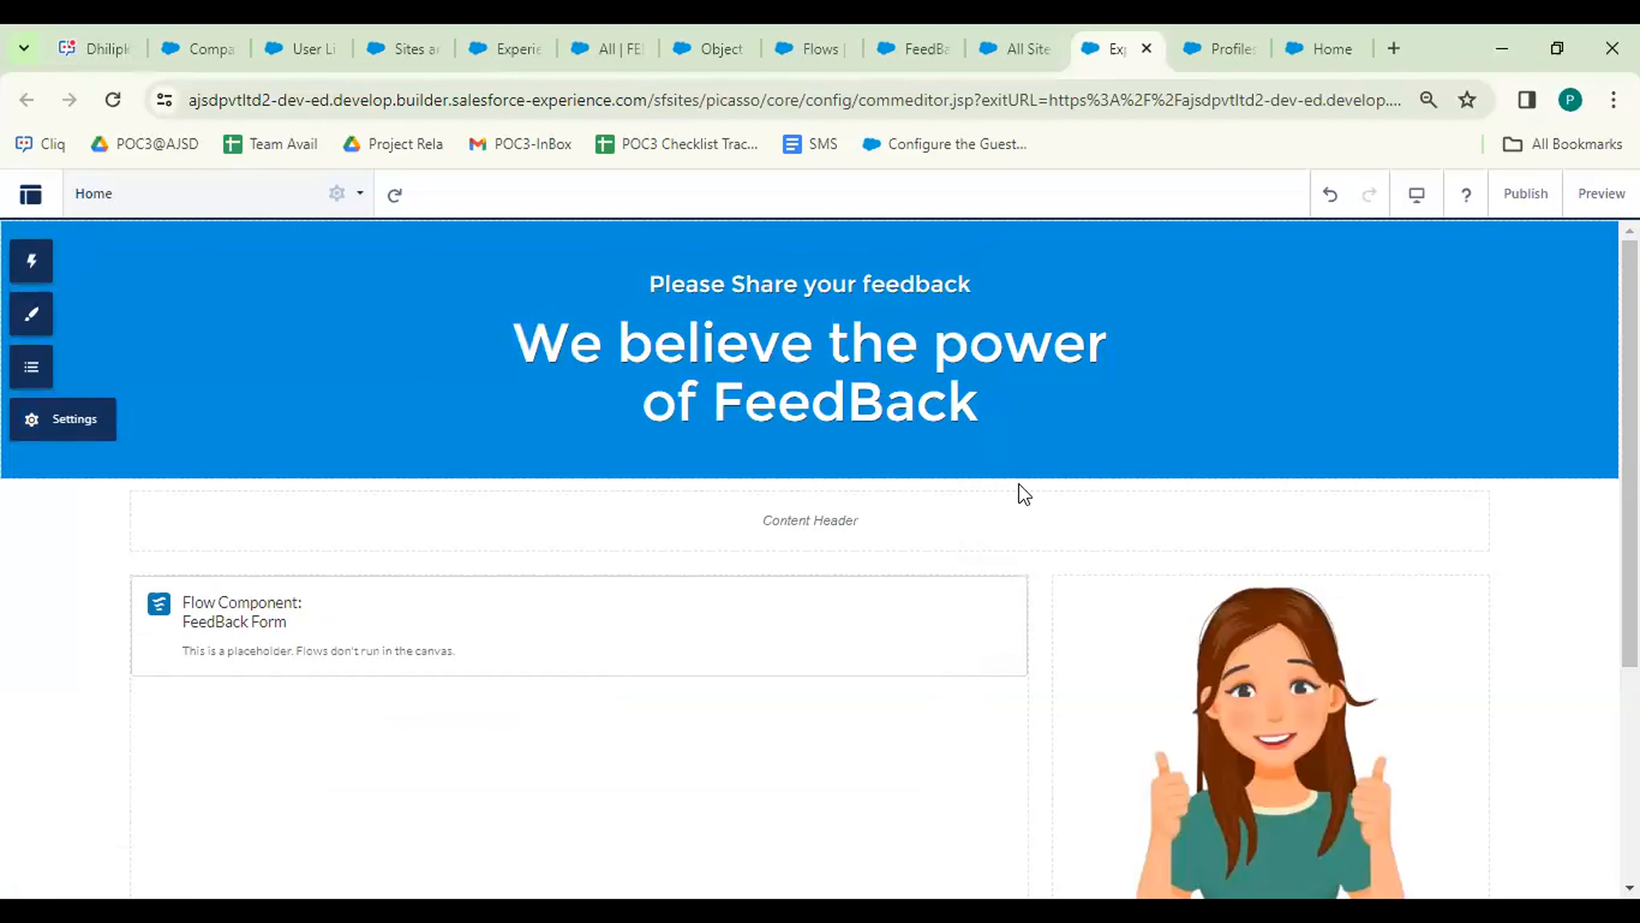
click(1019, 24)
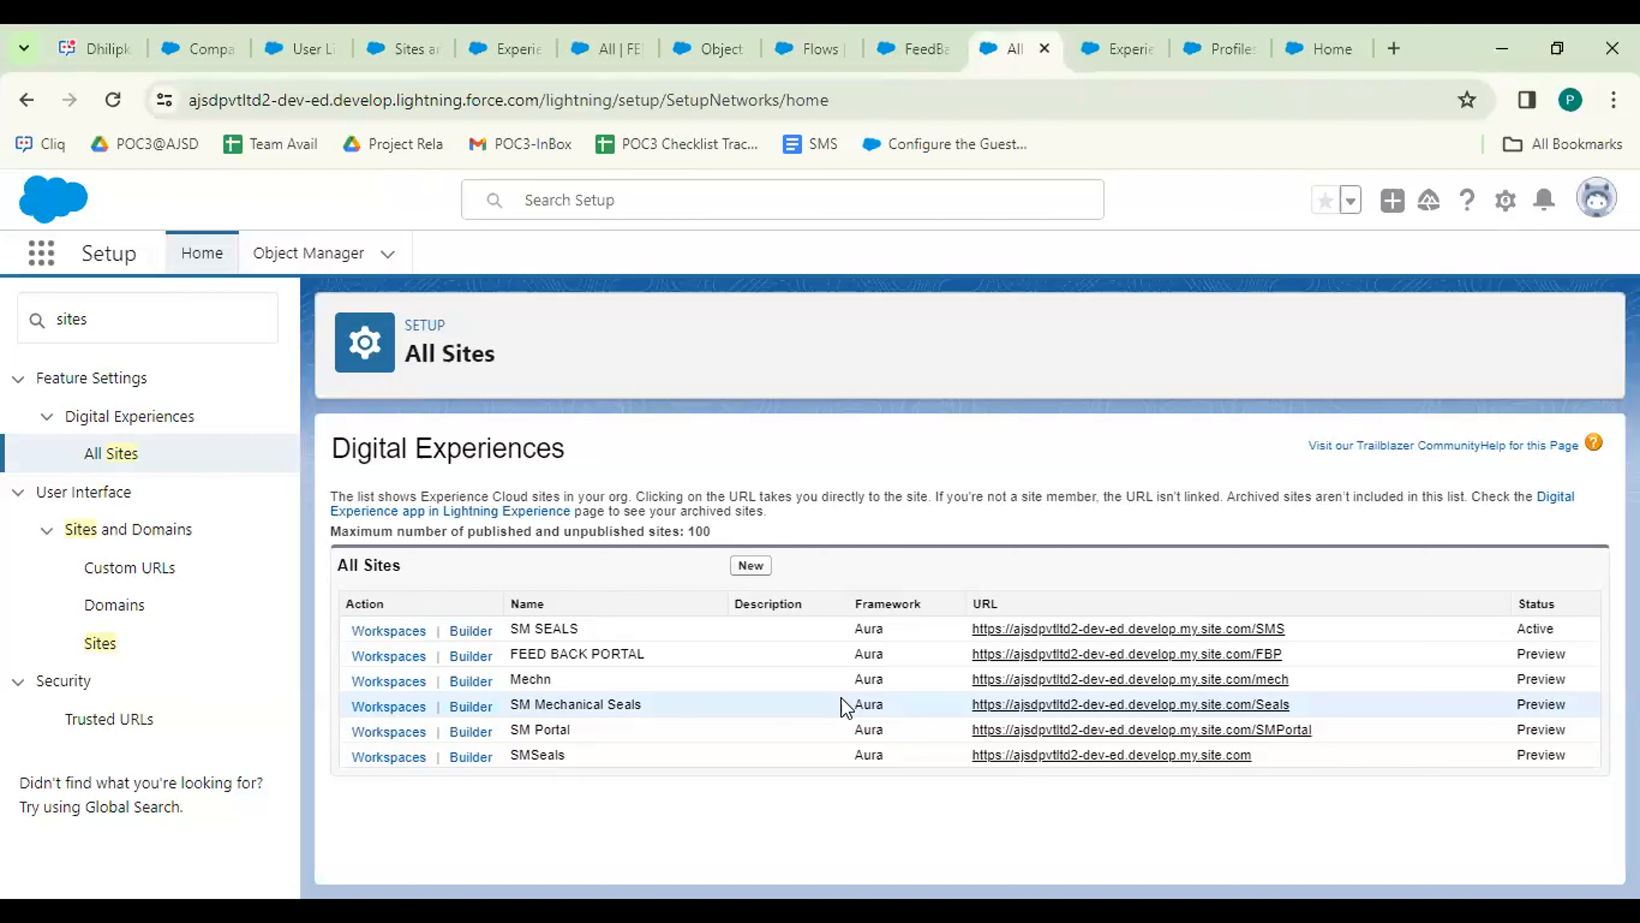
Return to the FeedBack site's Experience Builder browser tab.
click(1128, 53)
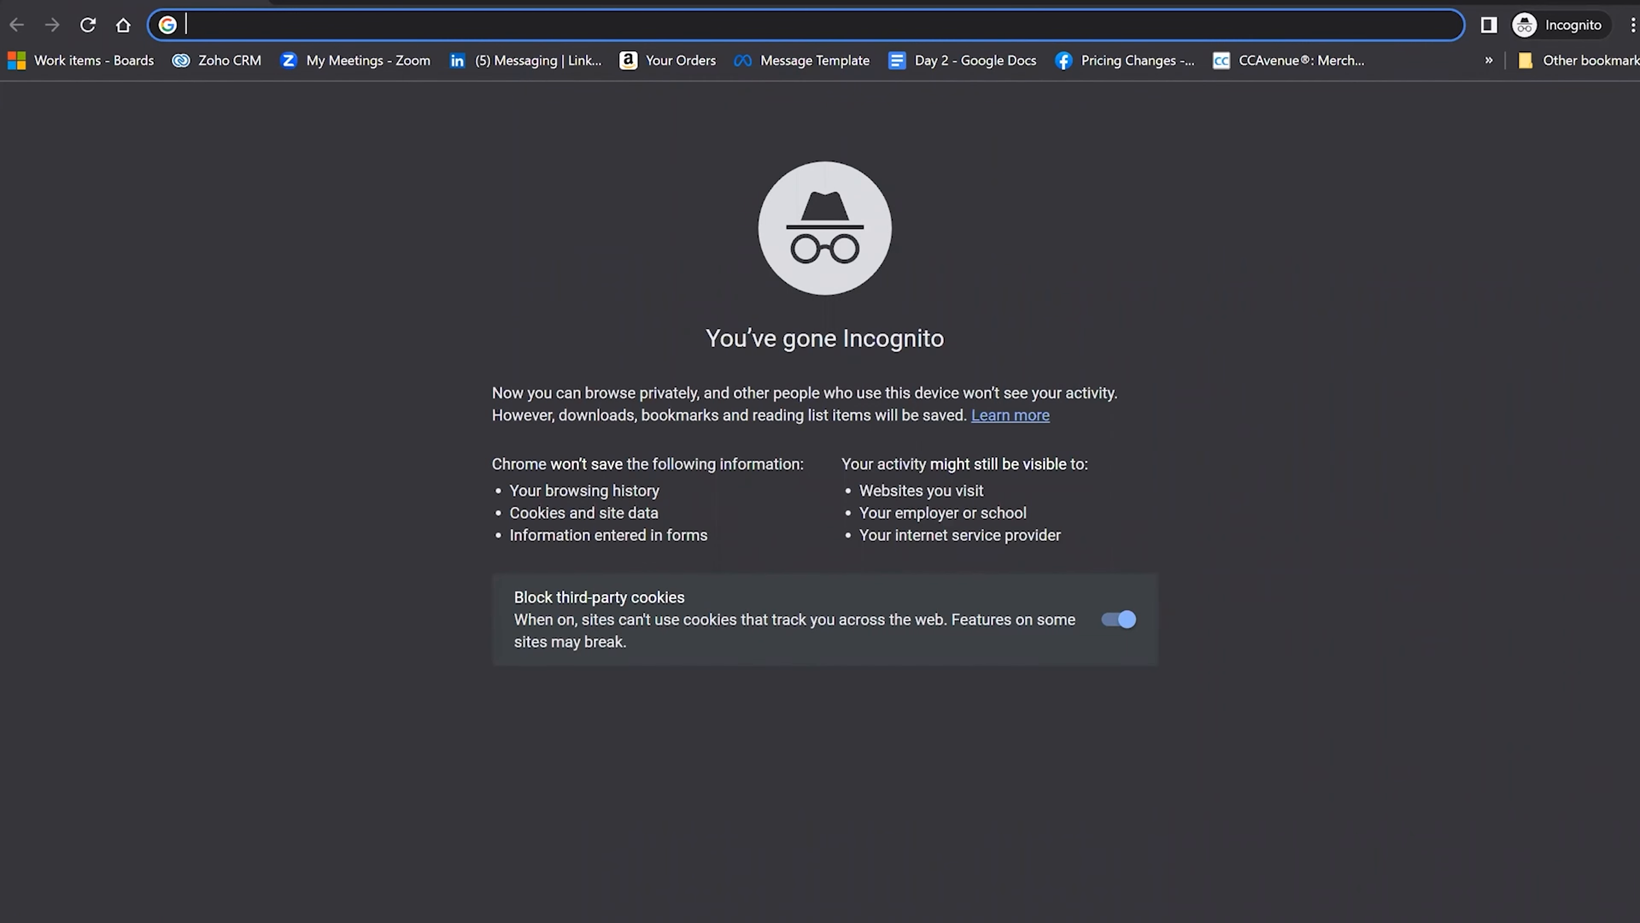
Load ajskilldevelopment.com and browse its home page, including the placed-candidate categories.
text(aj)
key(Return)
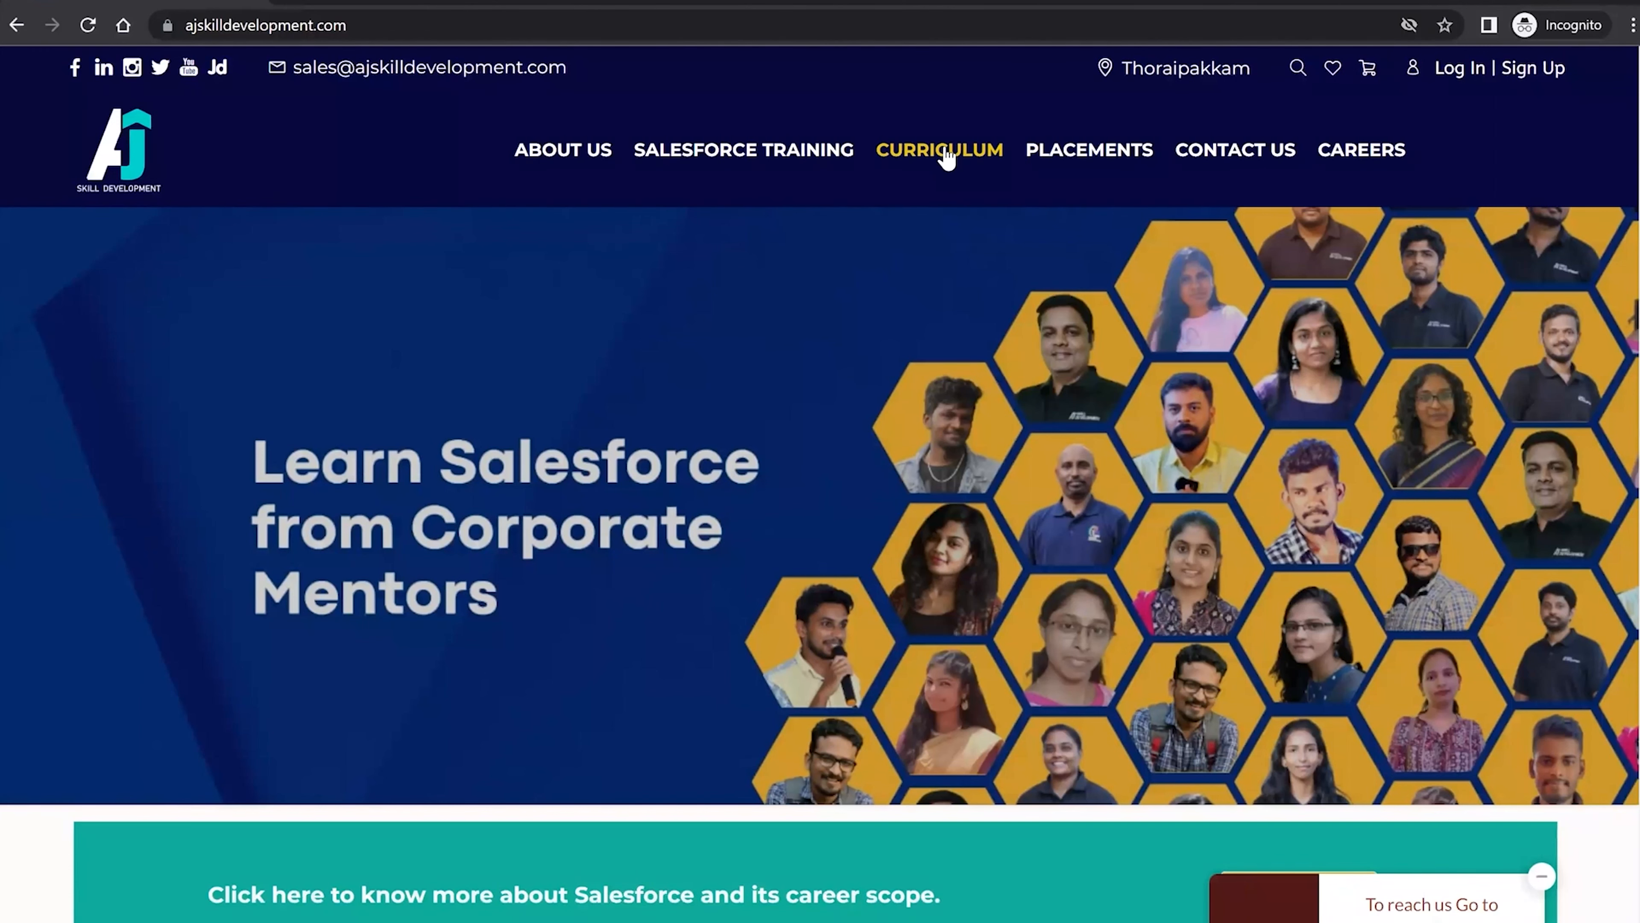
scroll(943, 149, down, 10)
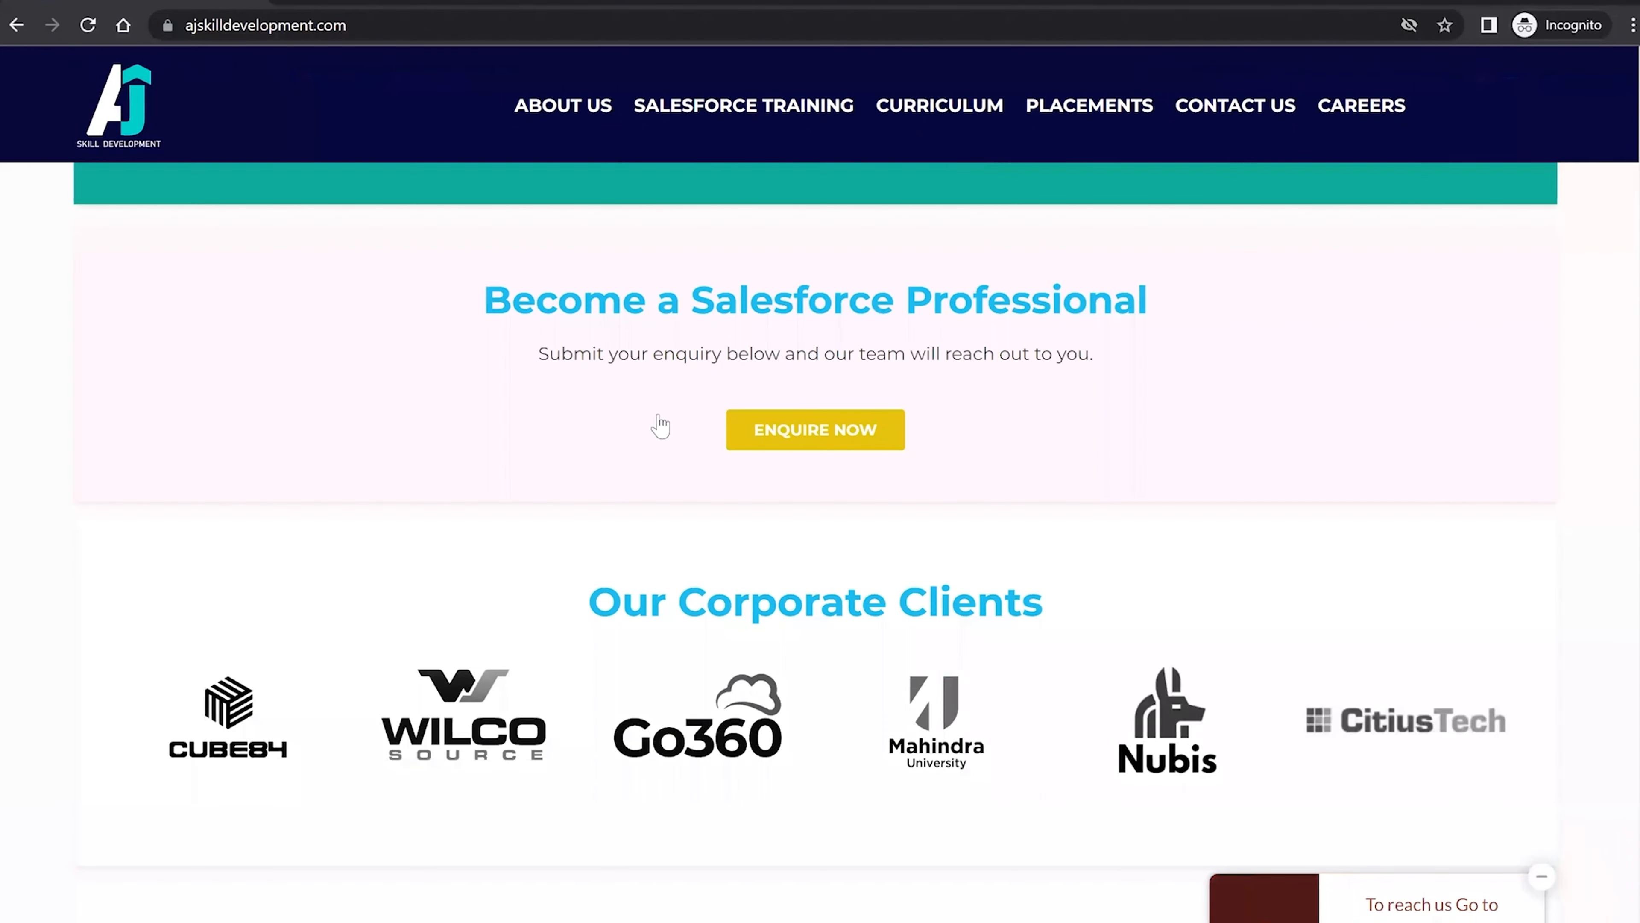
scroll(660, 427, down, 10)
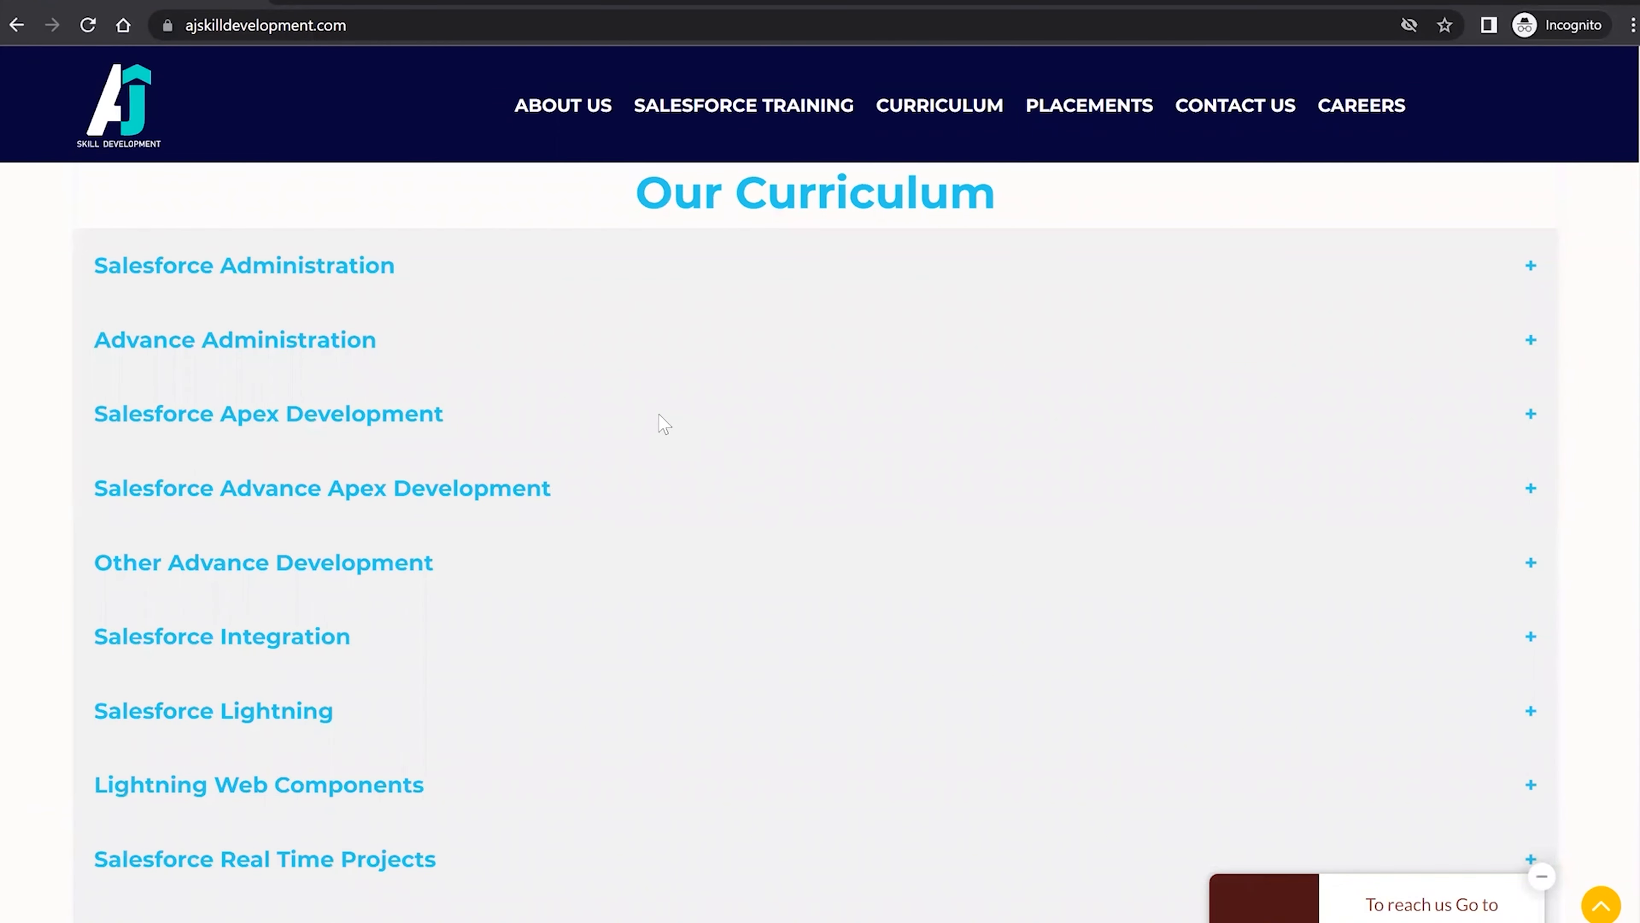
scroll(660, 415, down, 3)
scroll(660, 415, up, 8)
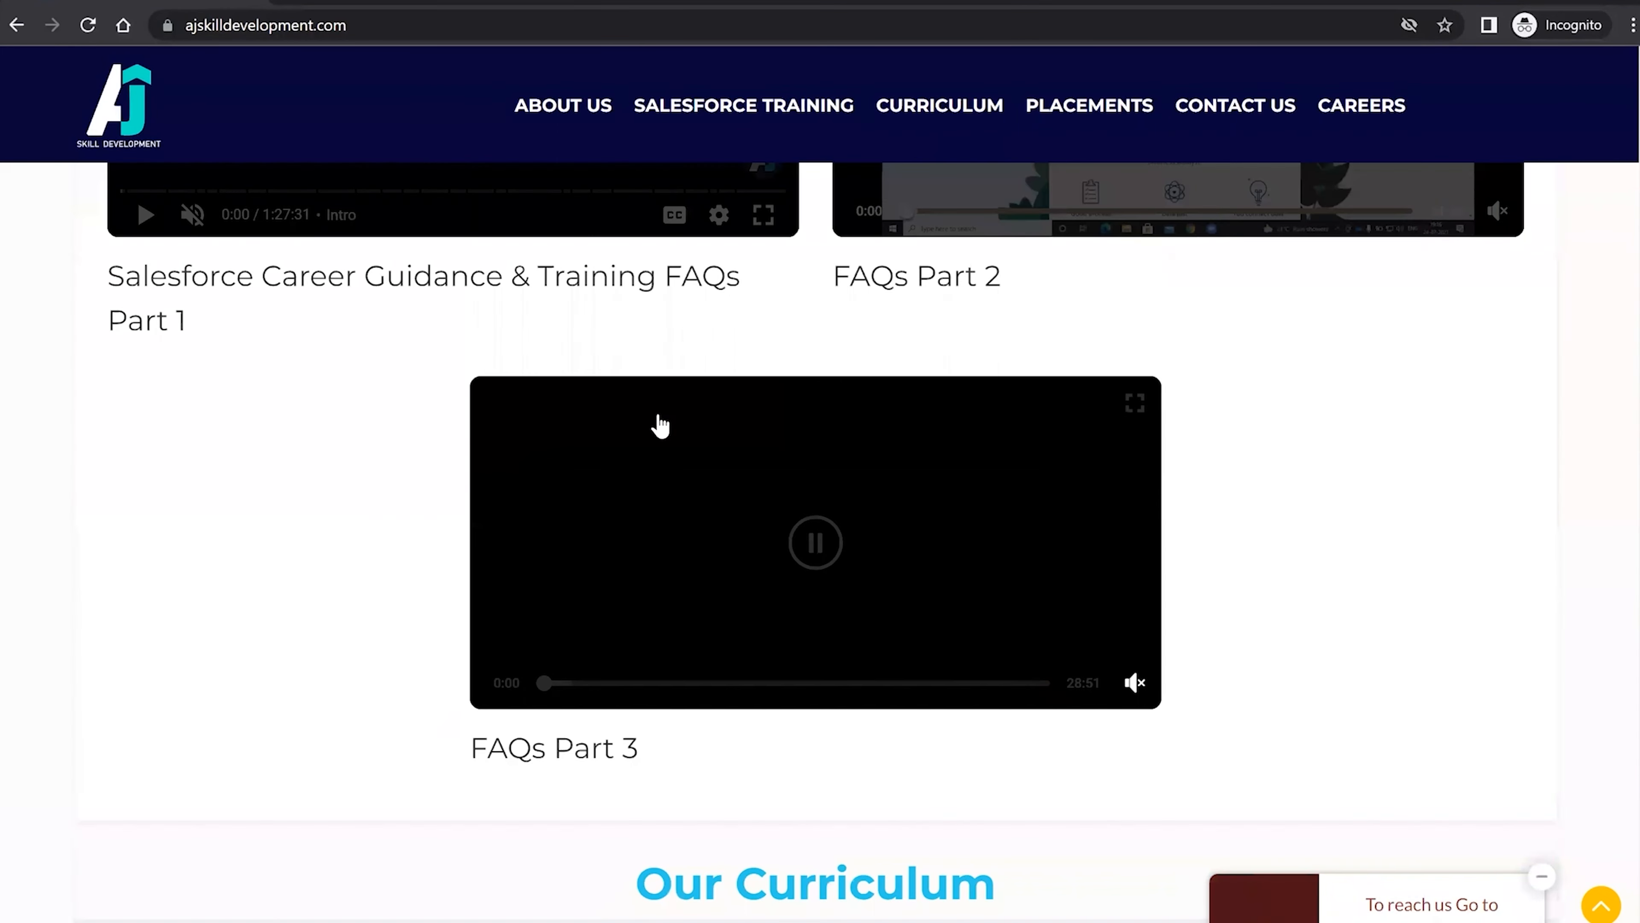
scroll(581, 127, up, 3)
Open the About Us page and read the institute's background story.
click(581, 108)
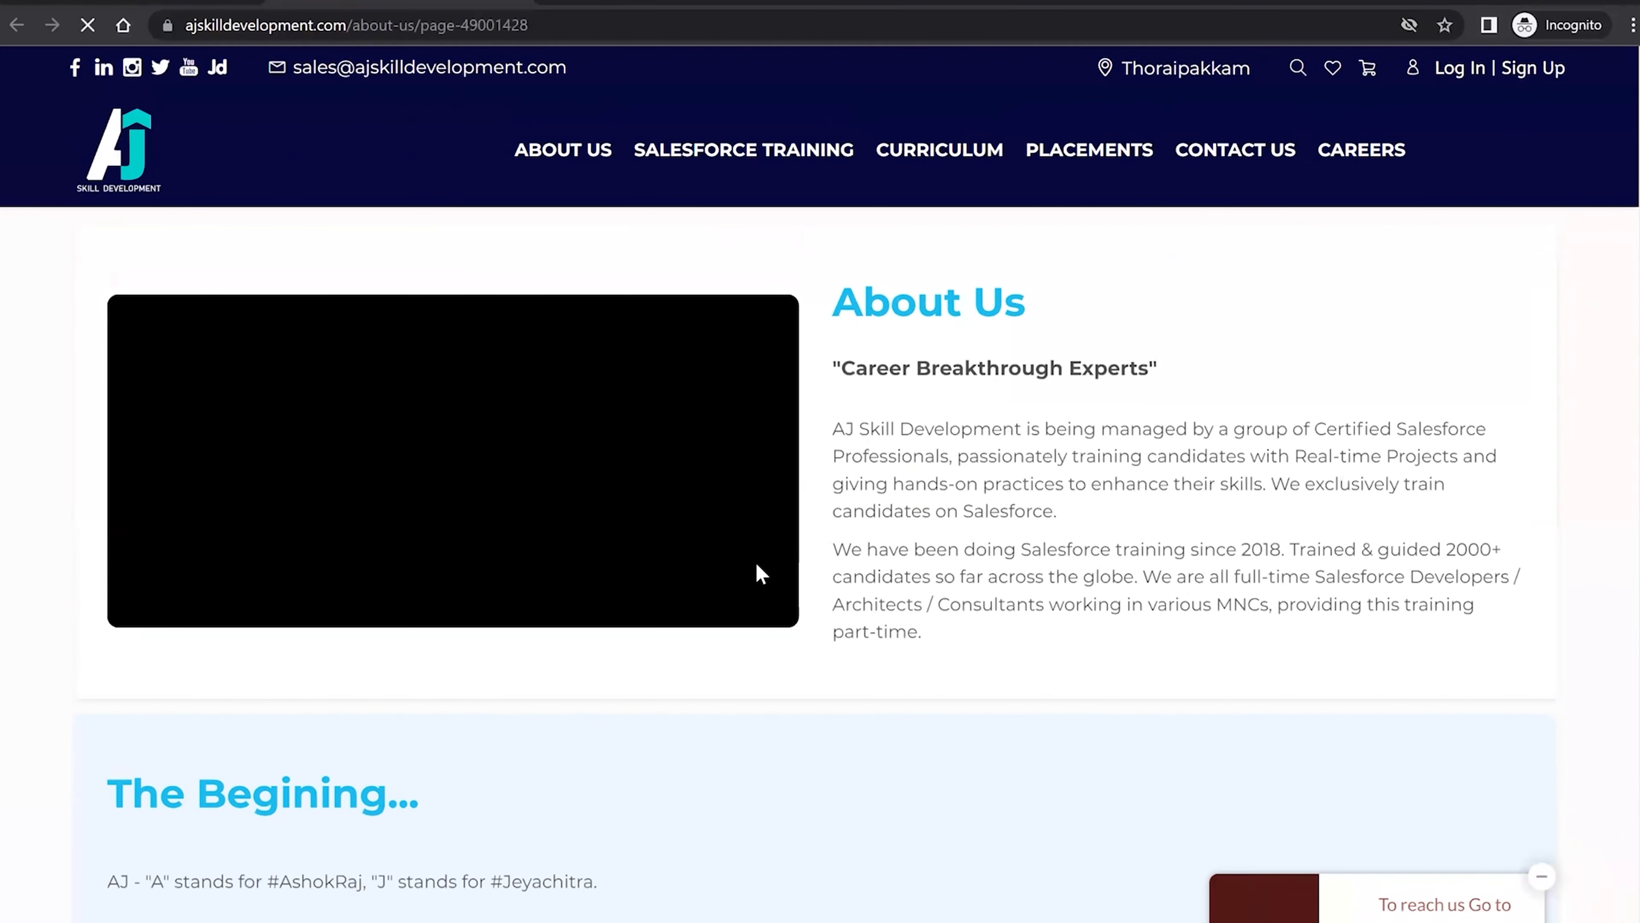
scroll(761, 572, down, 2)
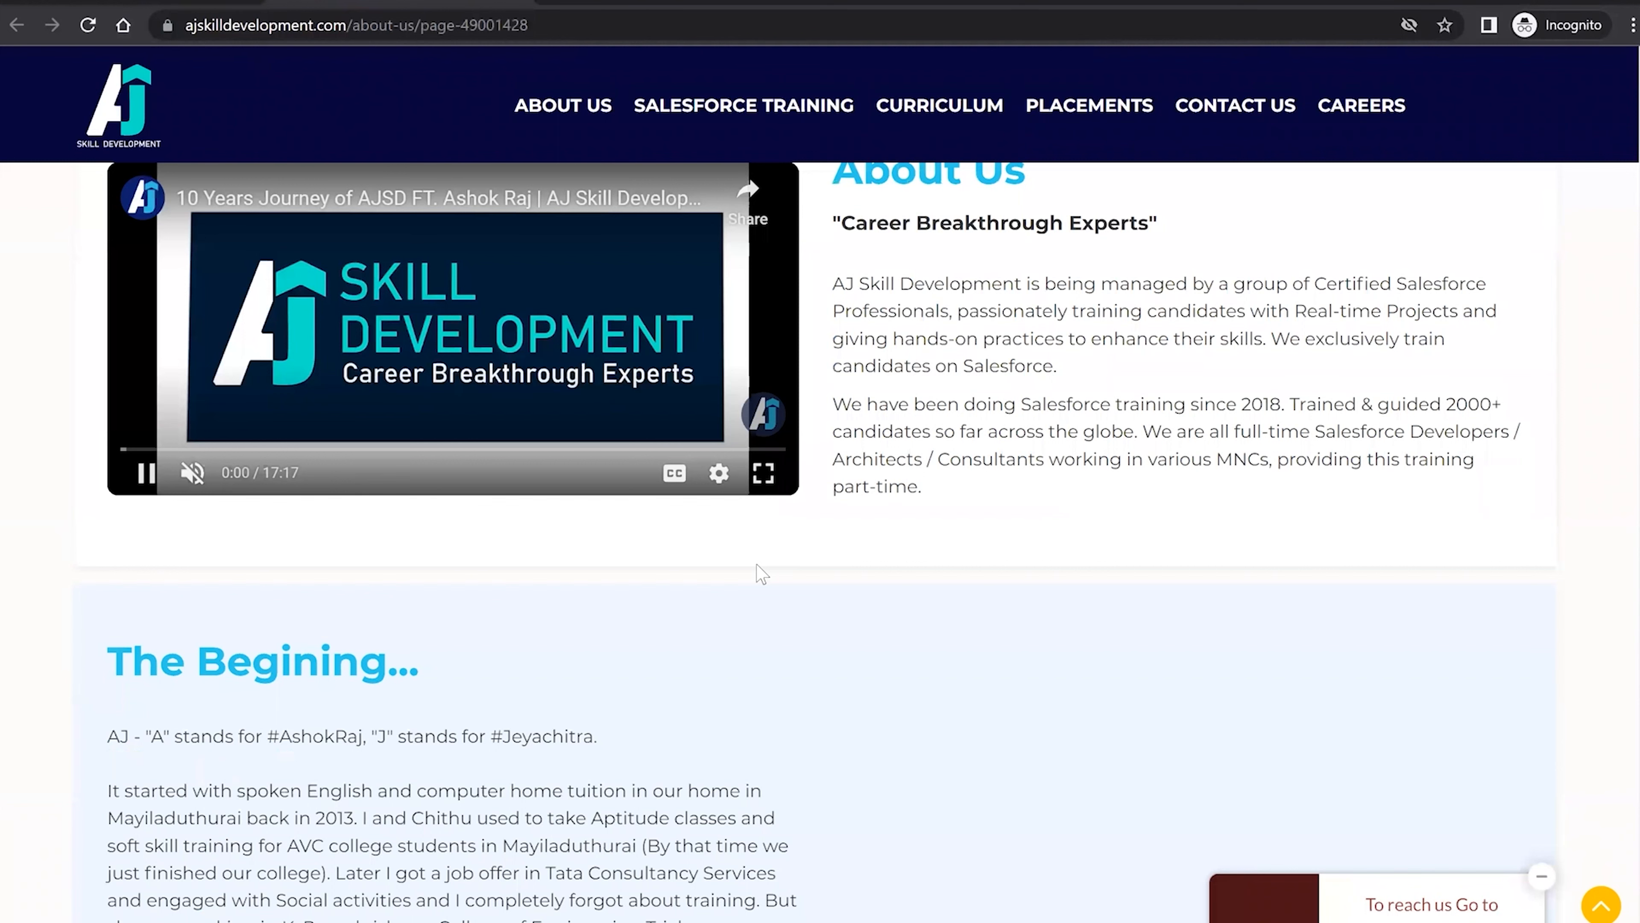
scroll(760, 572, down, 1)
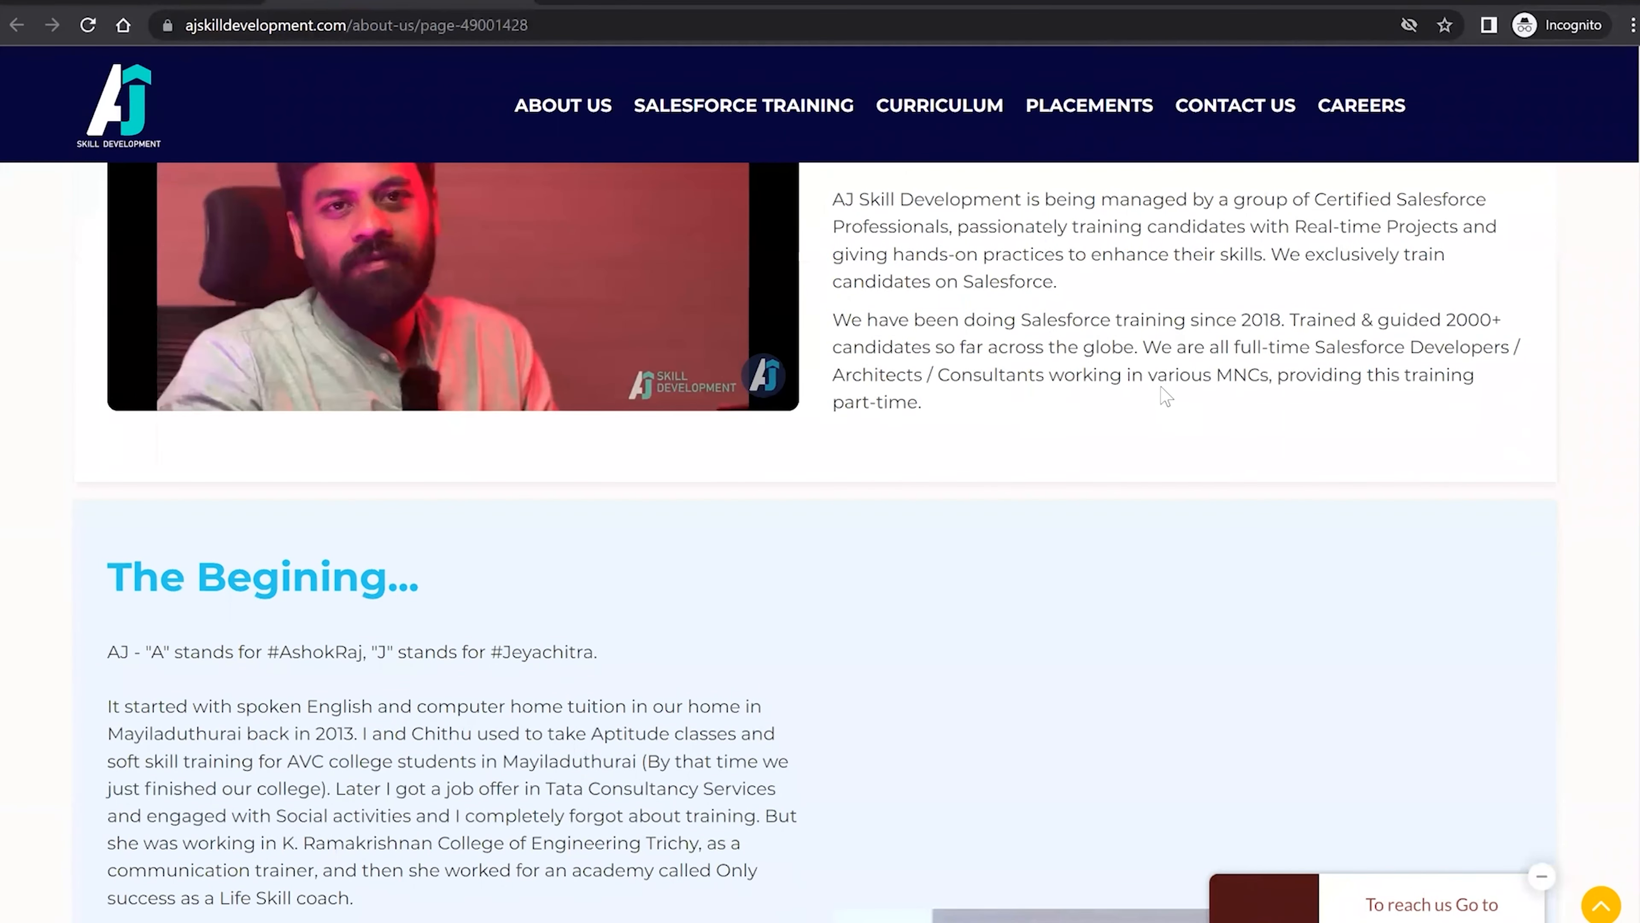
scroll(1166, 396, down, 3)
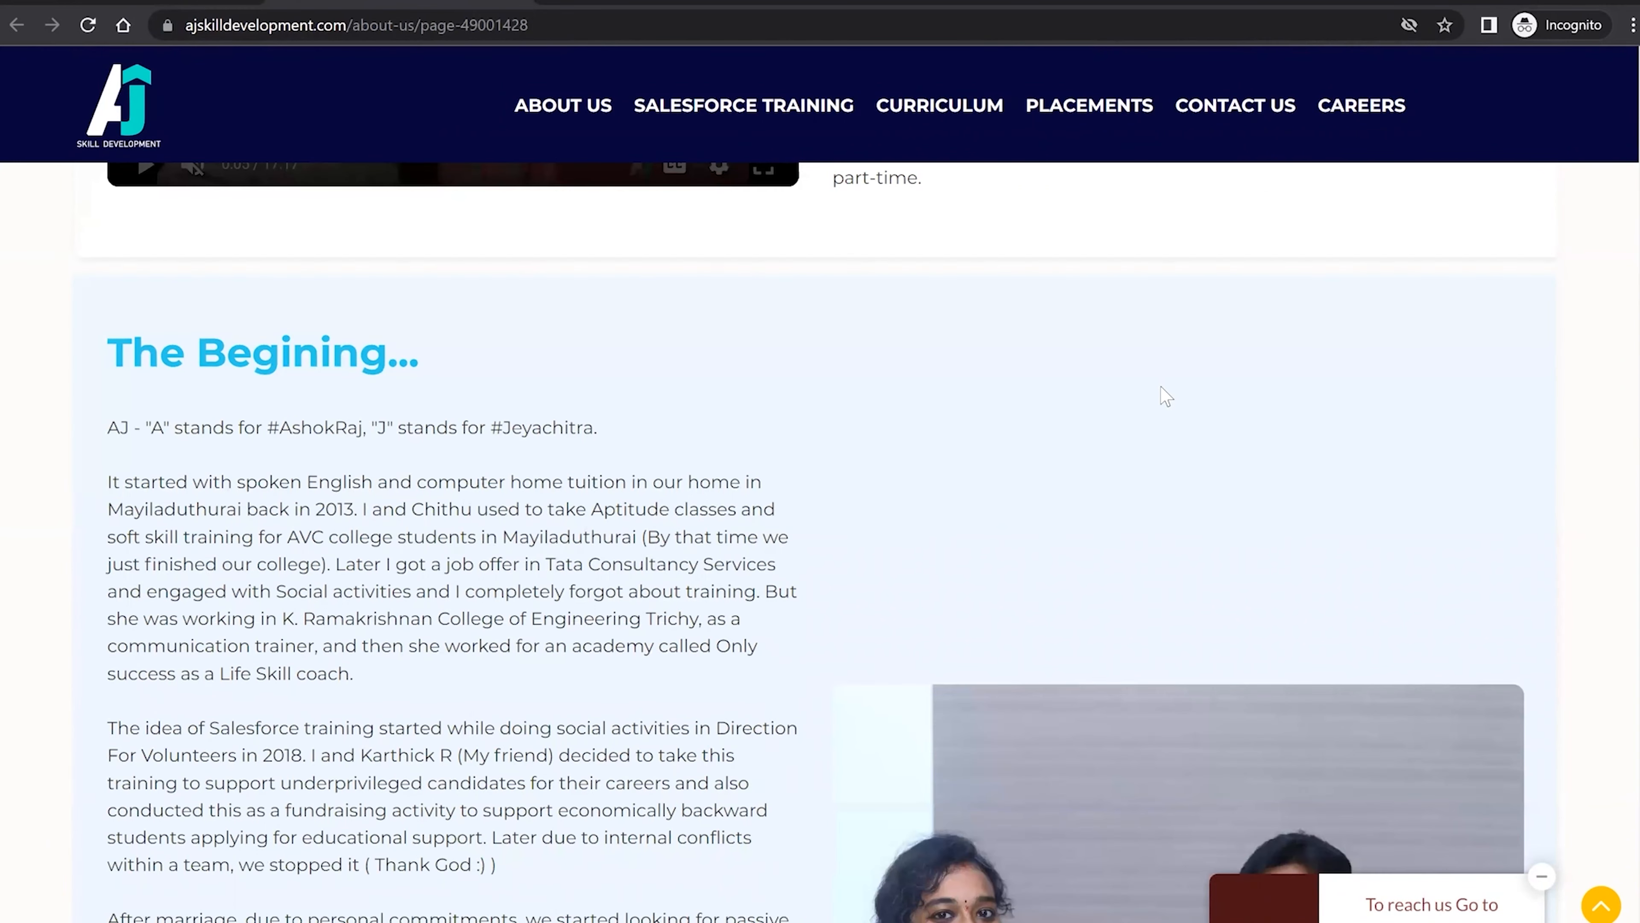
scroll(1166, 310, up, 6)
Browse the Career Gap candidate placements and view a placed student's LinkedIn profile.
click(1109, 161)
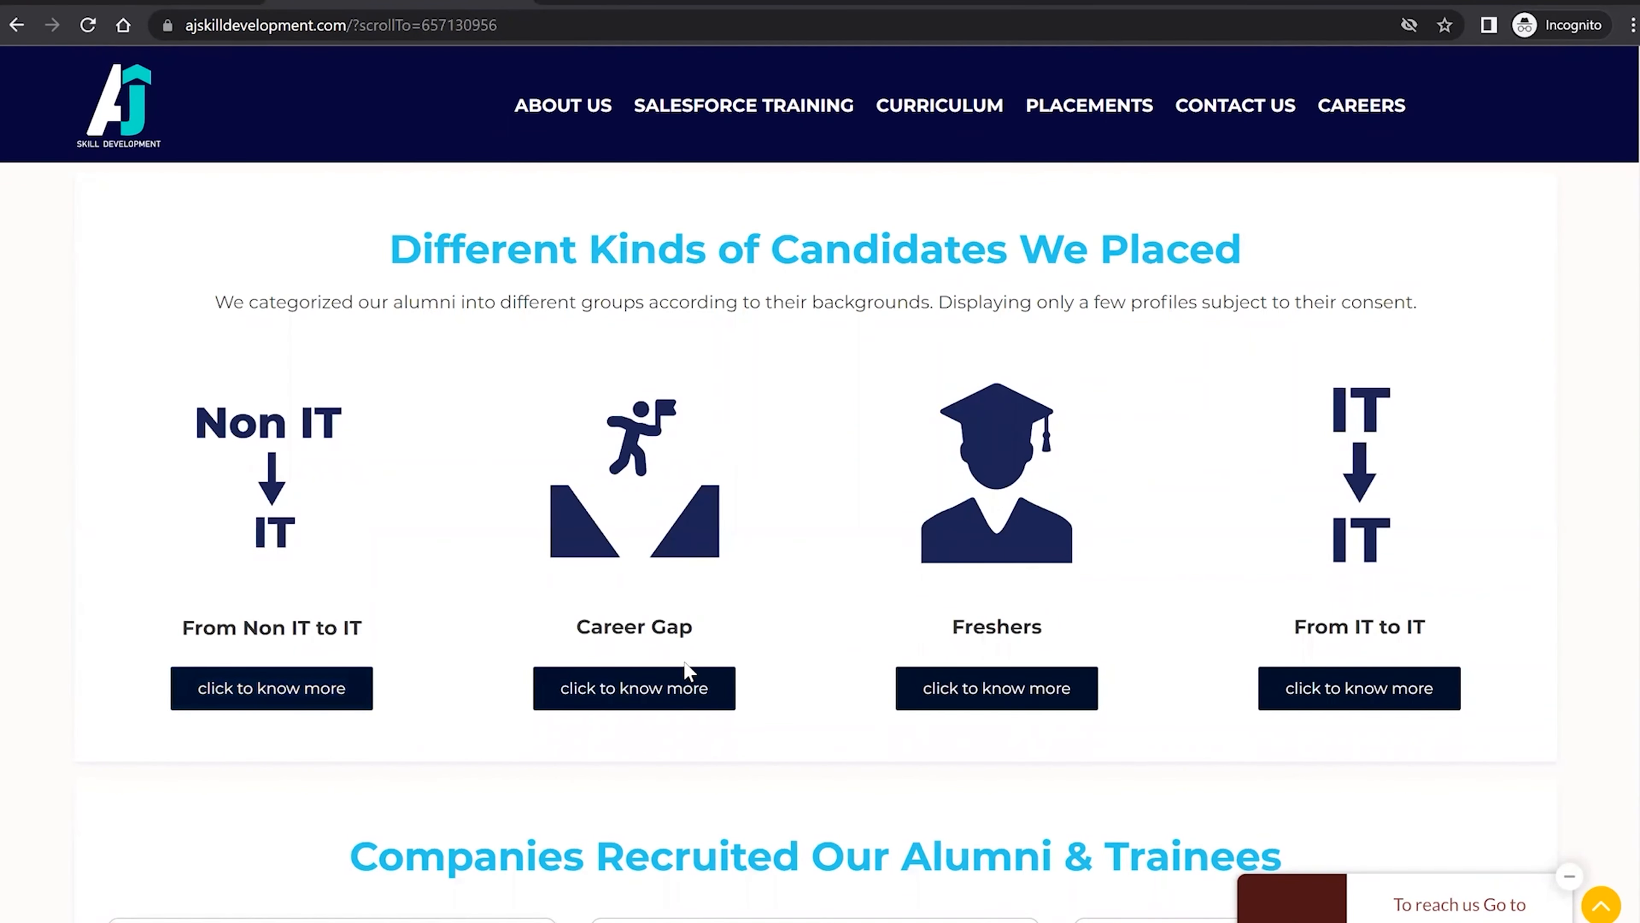
click(664, 696)
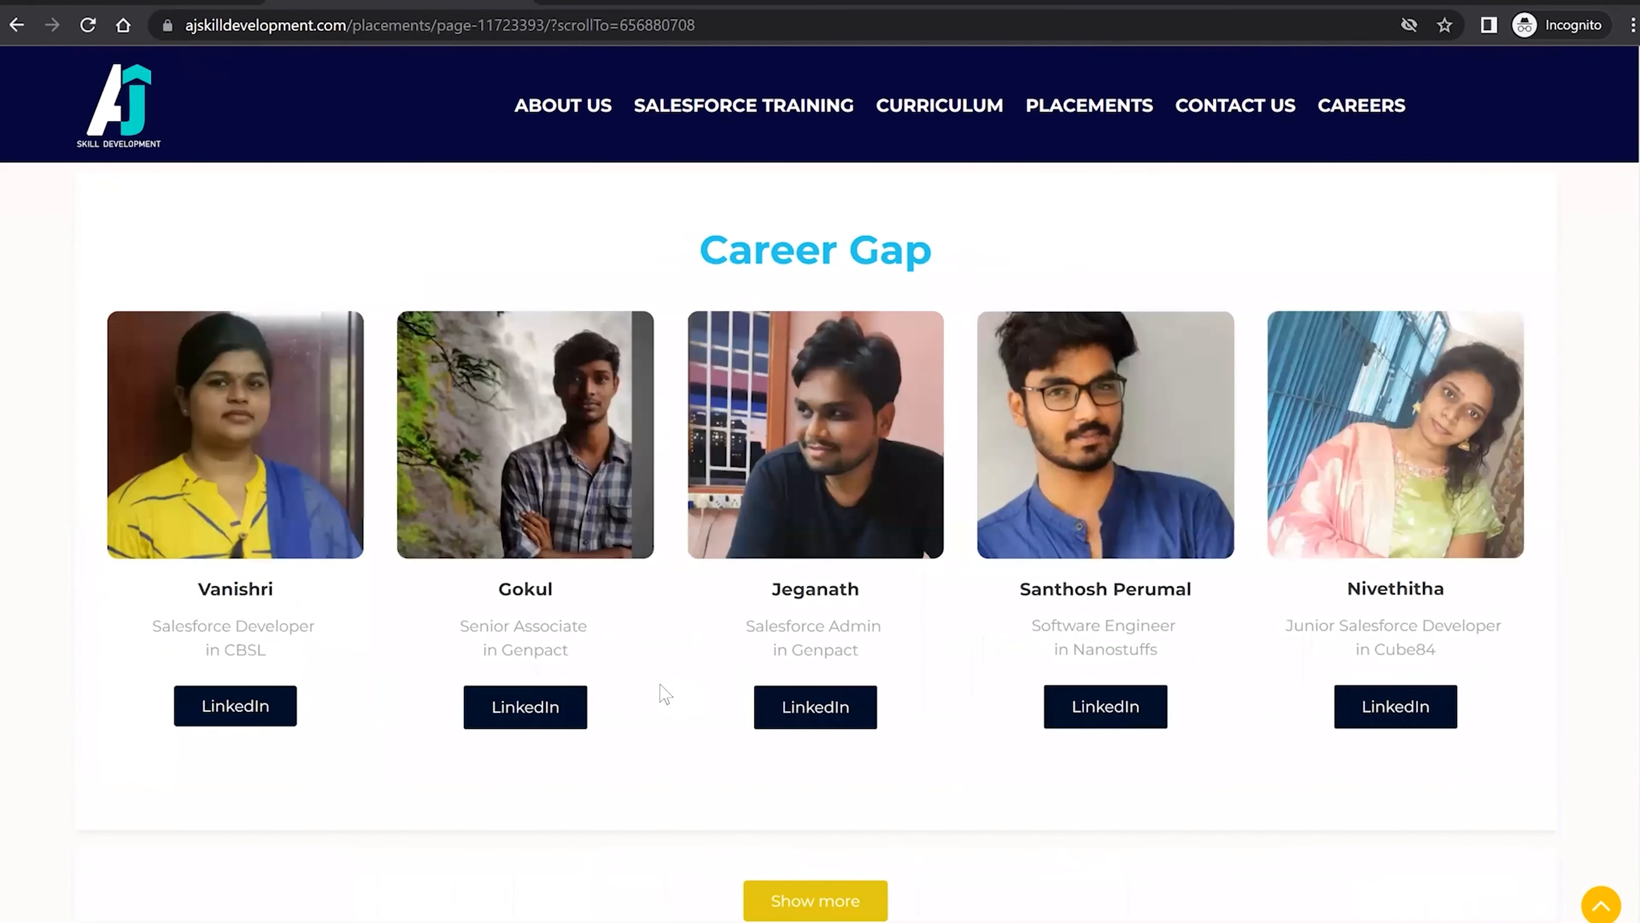
scroll(664, 695, down, 2)
scroll(824, 506, down, 2)
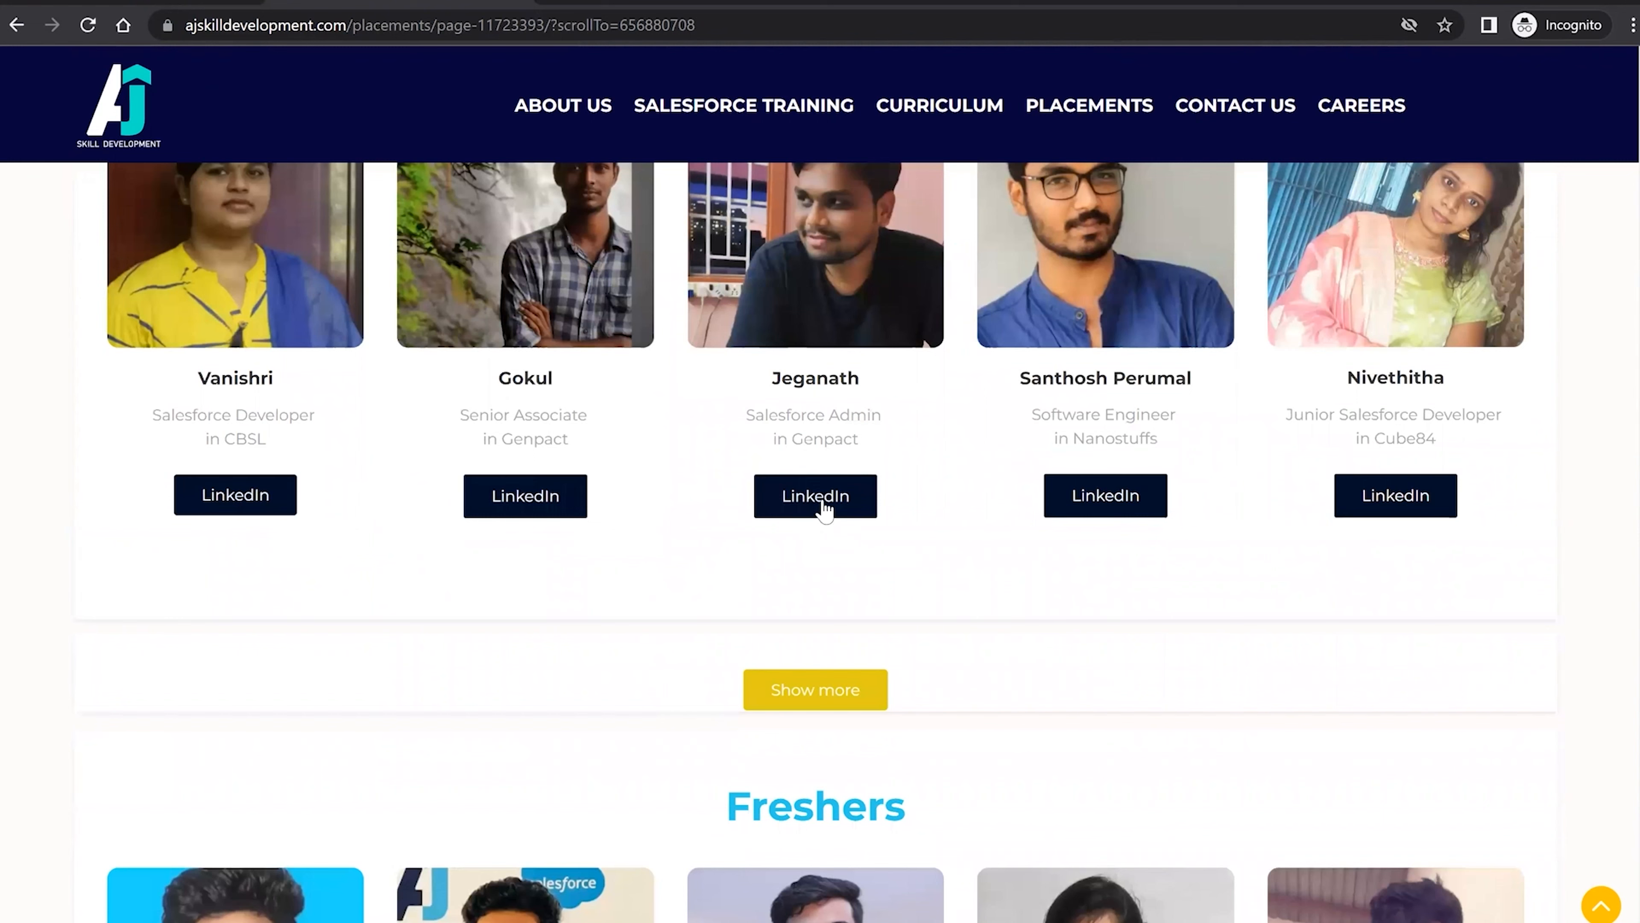
click(823, 499)
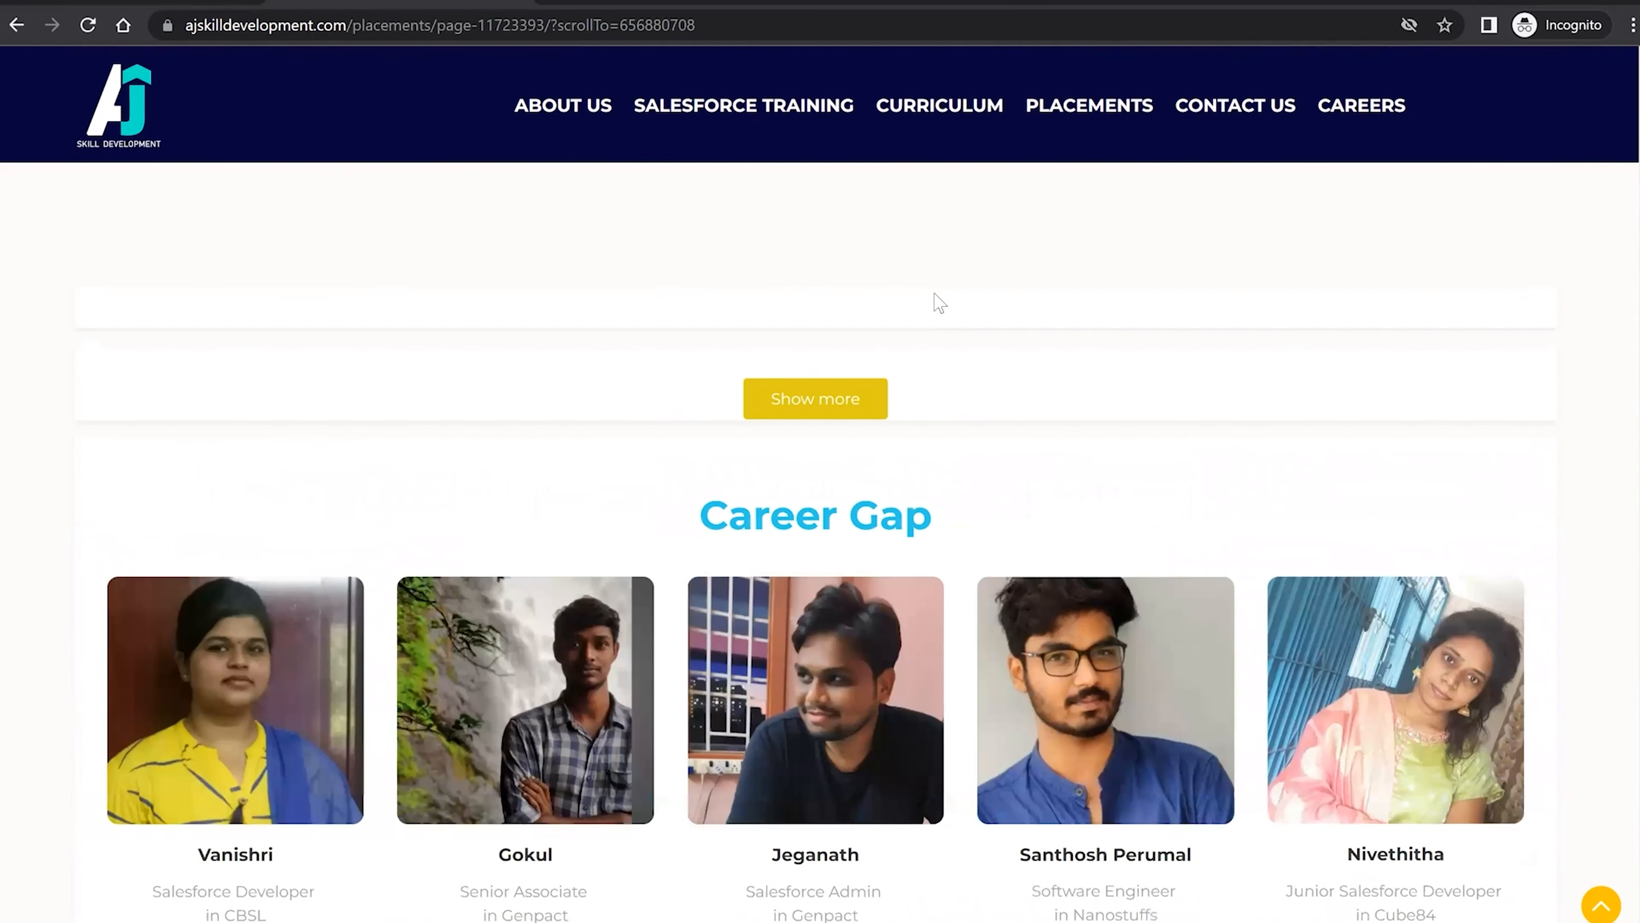
Go to CONTACT US and look over the Submit Your Enquiry form.
click(1249, 155)
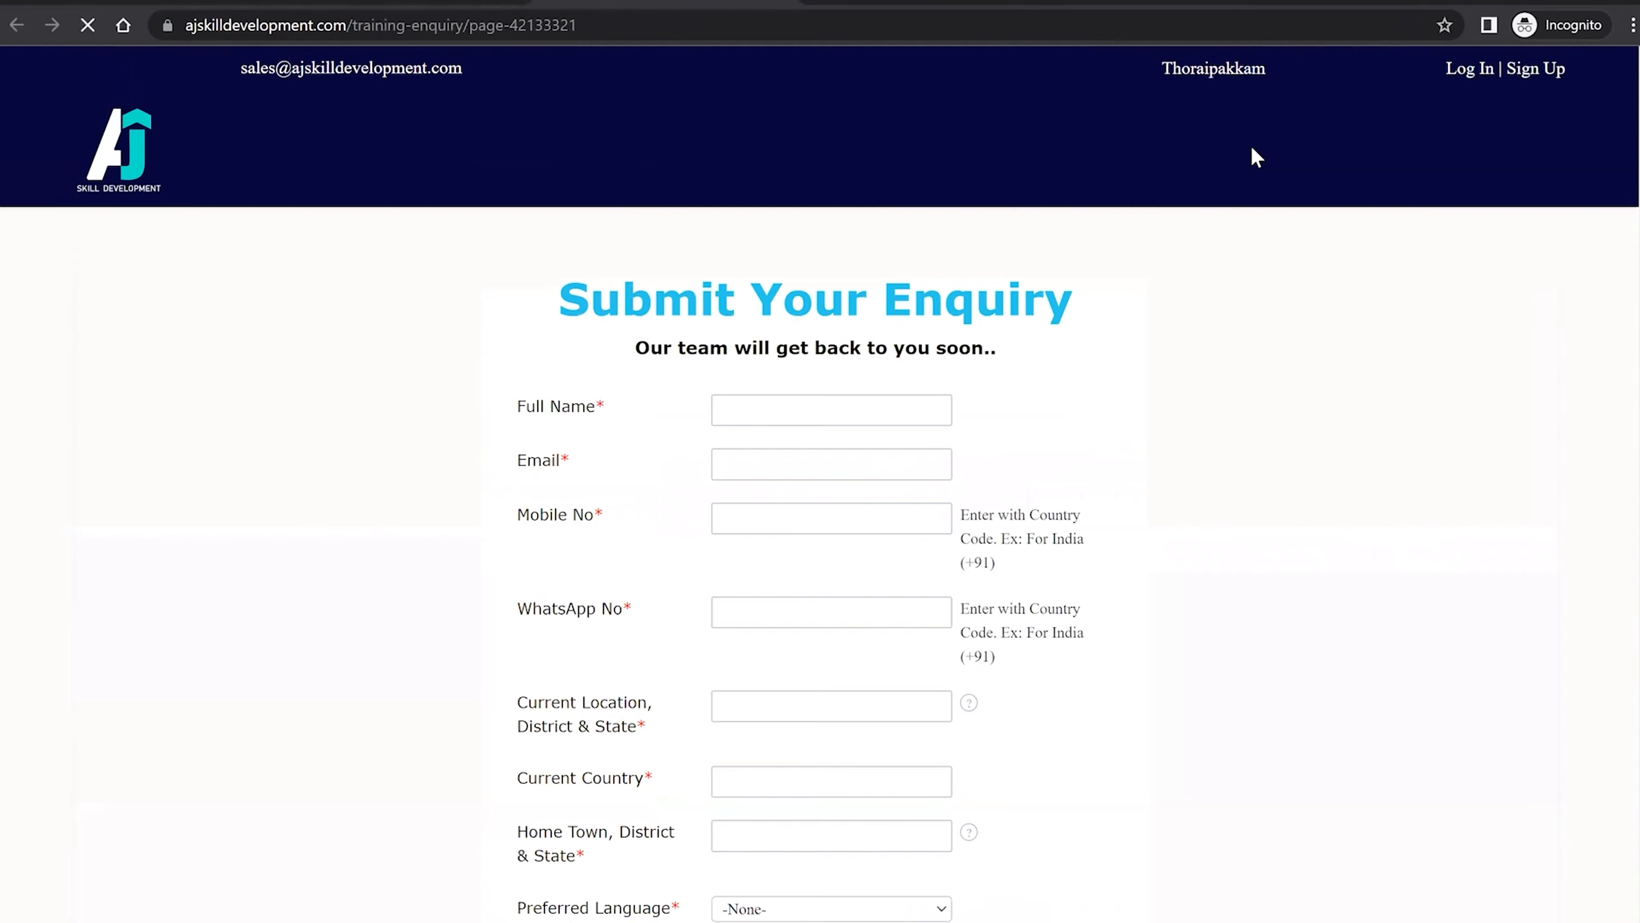
scroll(784, 572, down, 5)
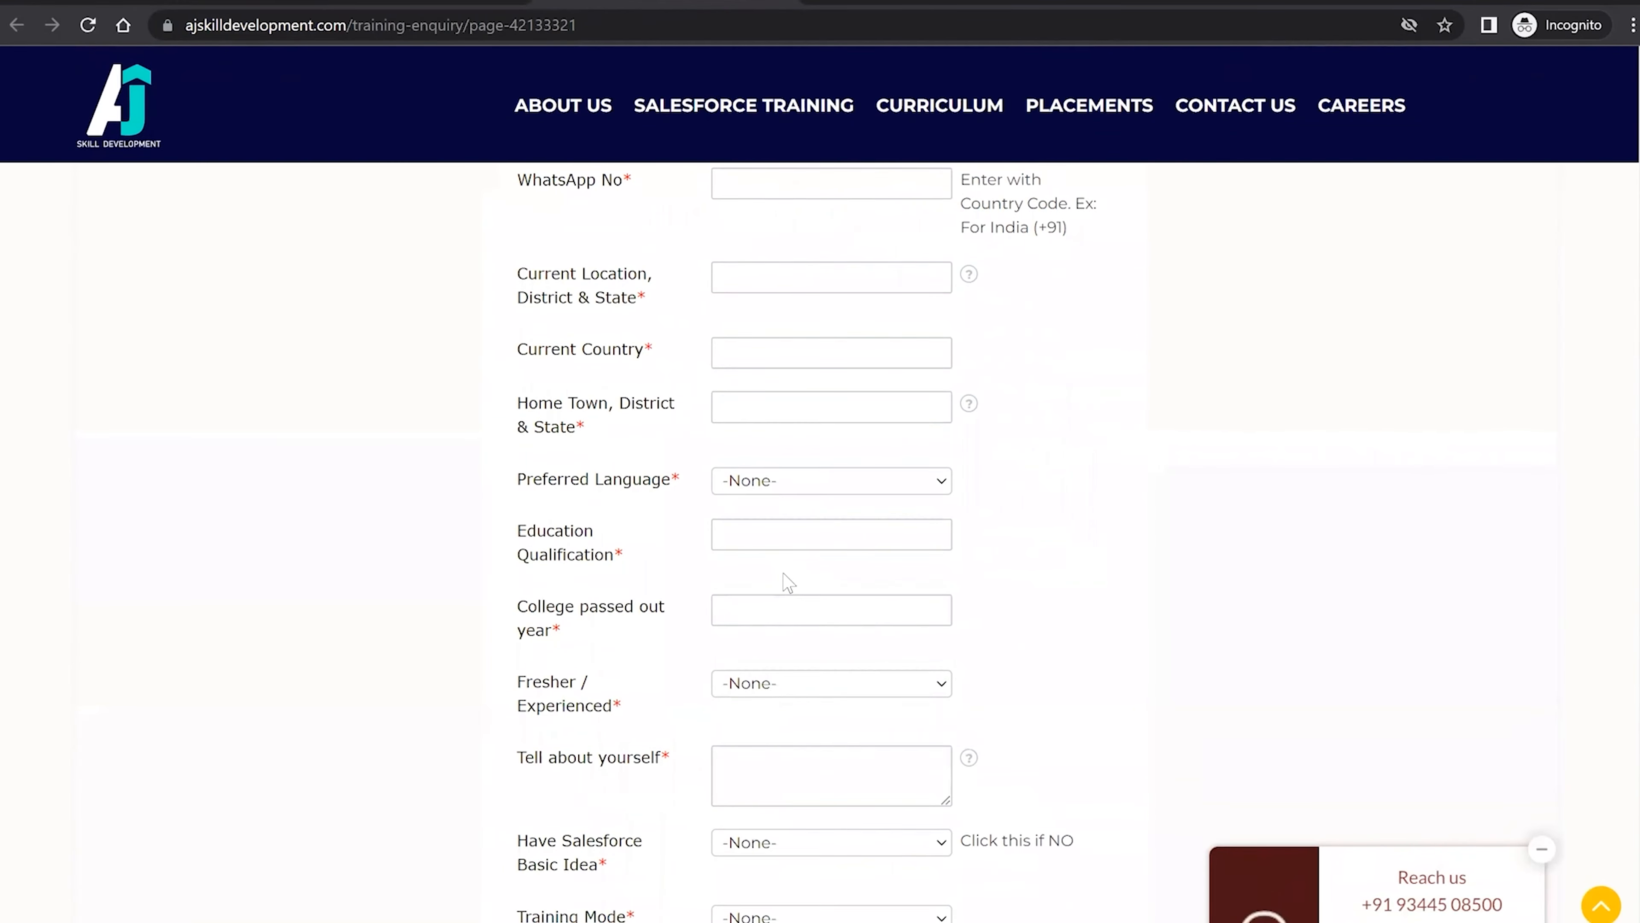
scroll(788, 581, down, 8)
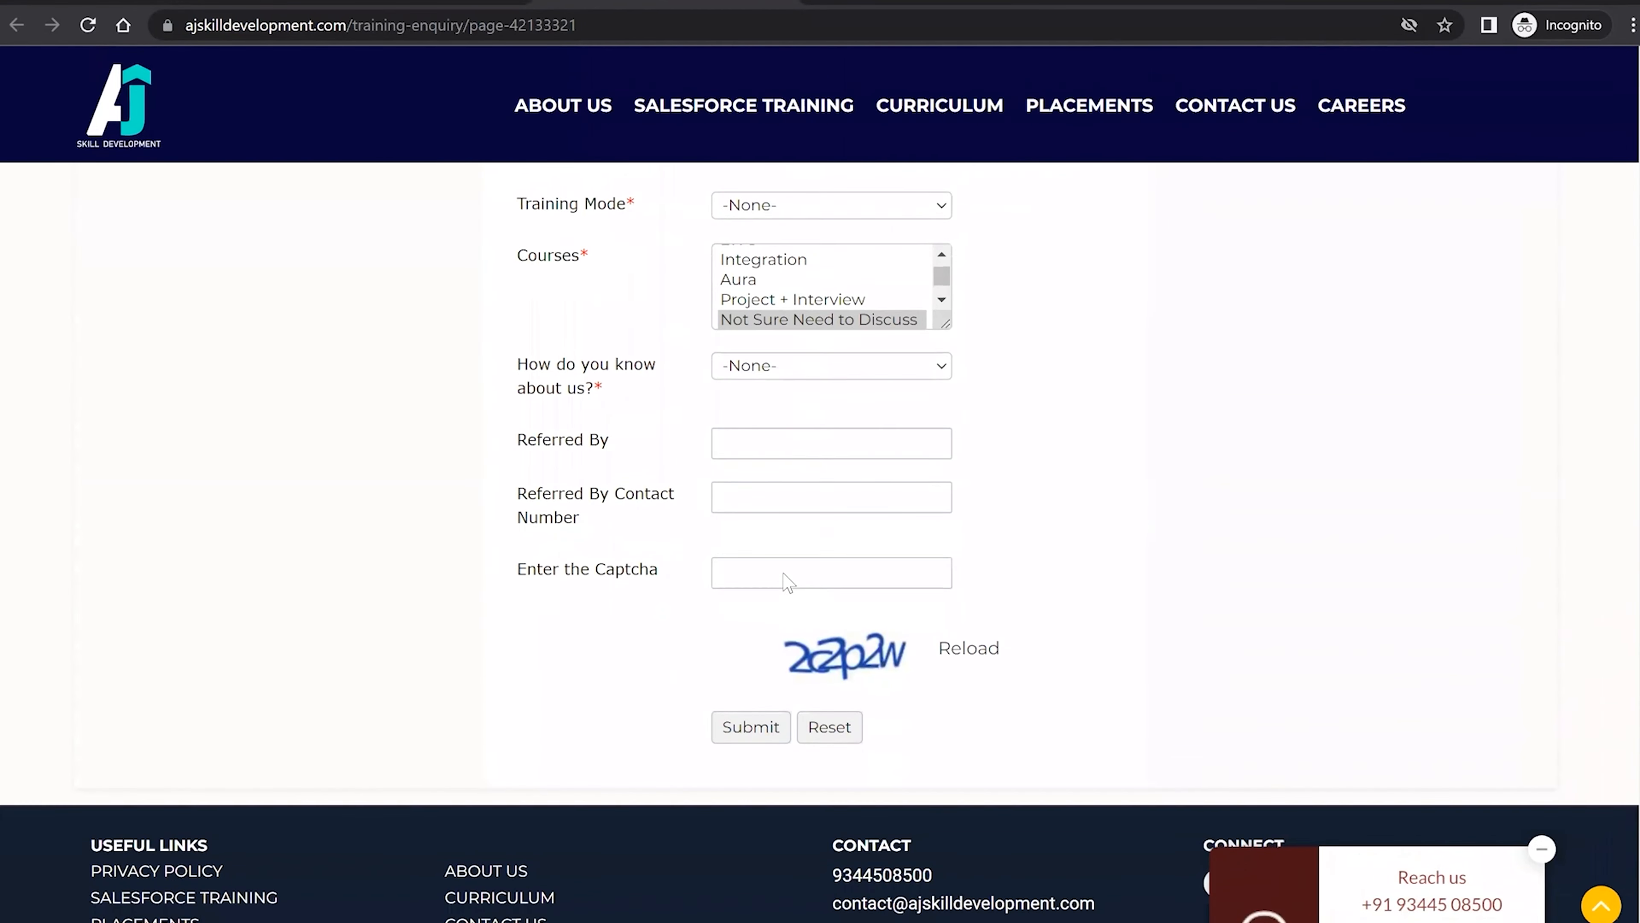
scroll(787, 577, up, 10)
scroll(785, 573, up, 3)
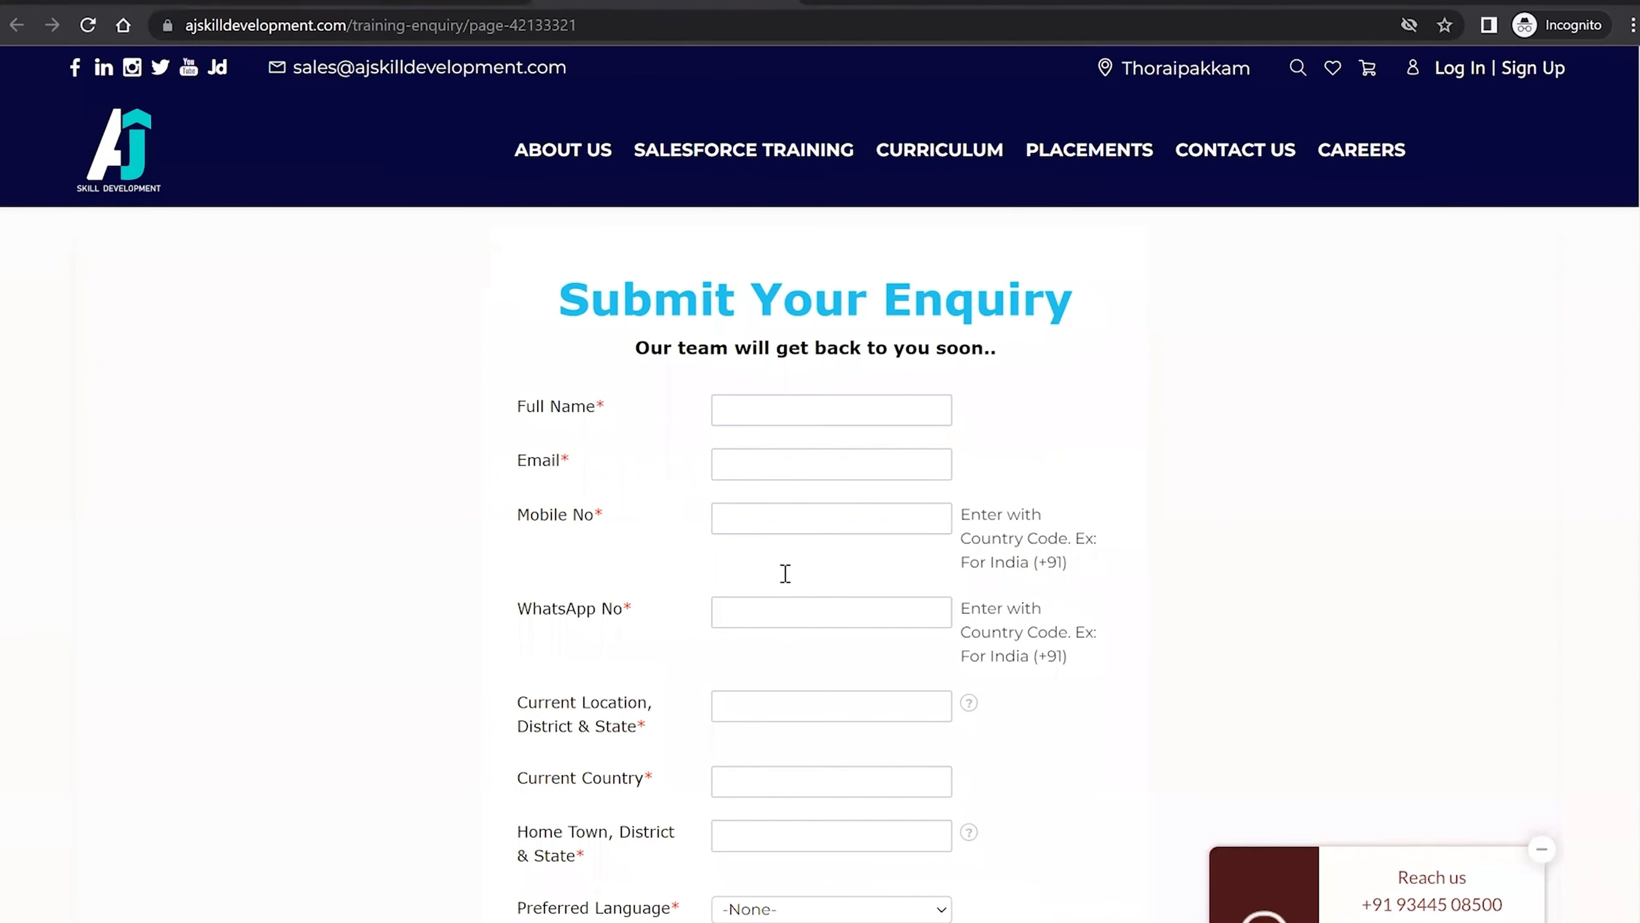